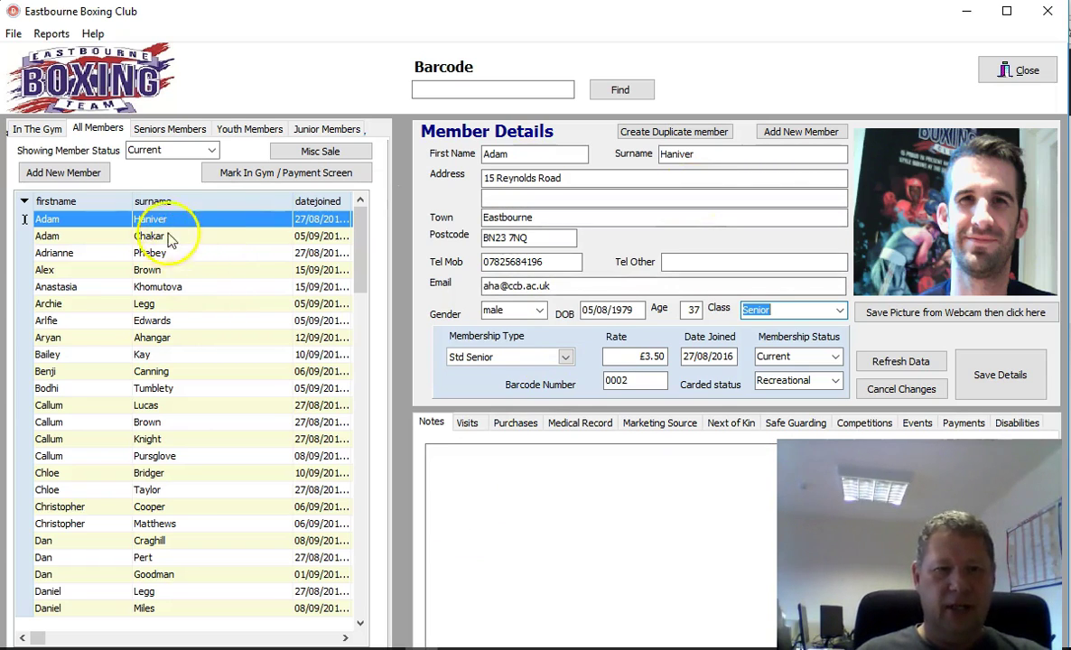
Step: Browse a couple of member records, try Create Duplicate, then start a blank new member record
click(56, 390)
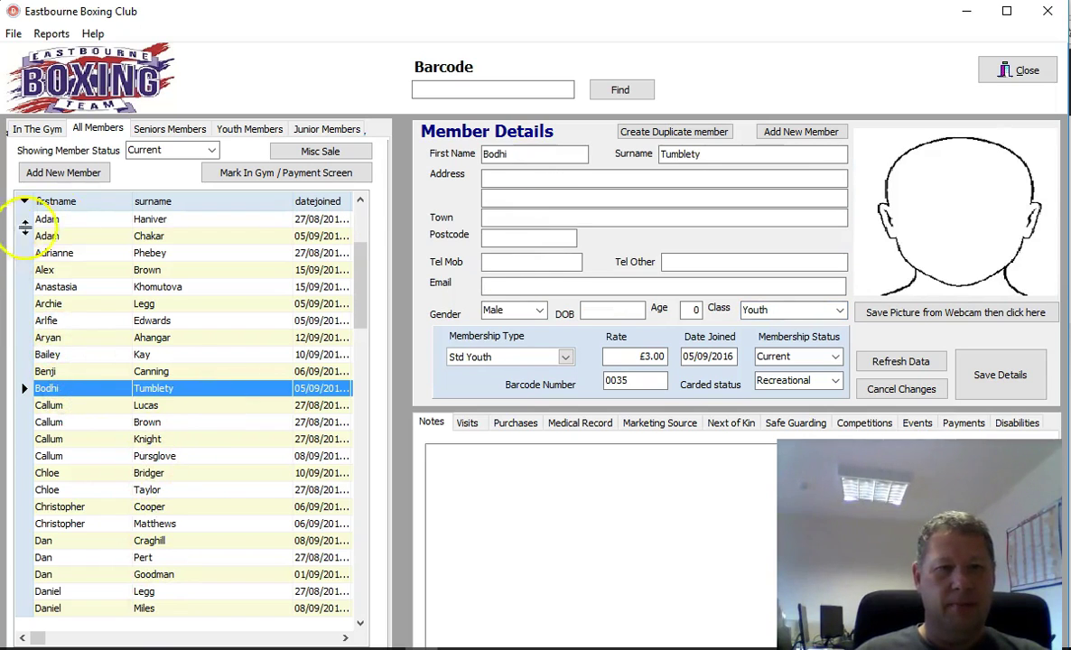
click(63, 219)
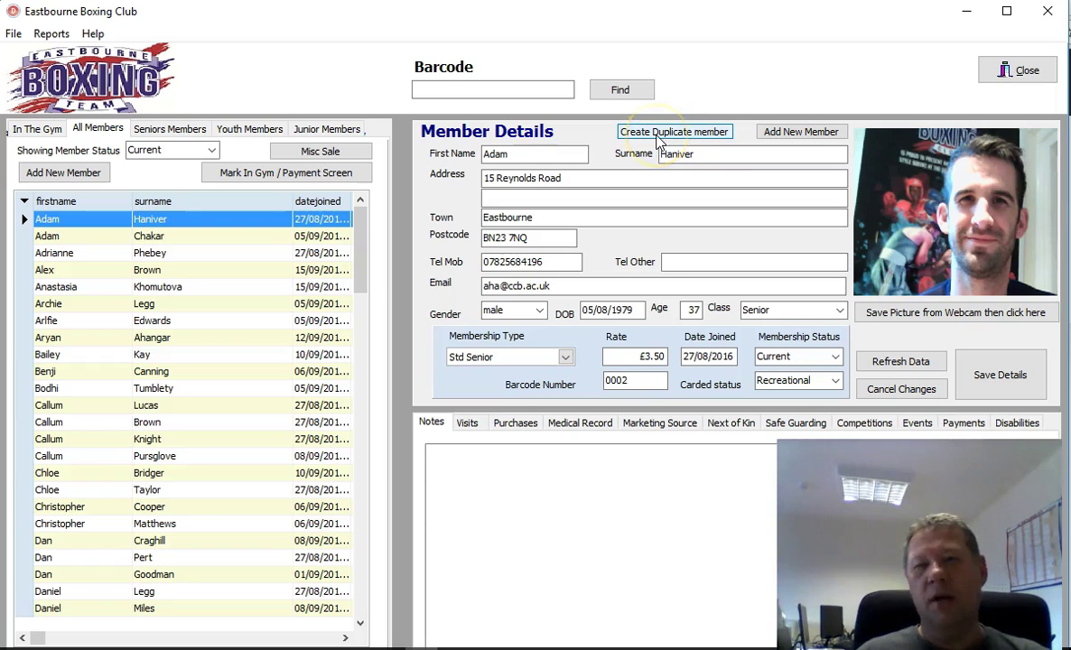
click(656, 134)
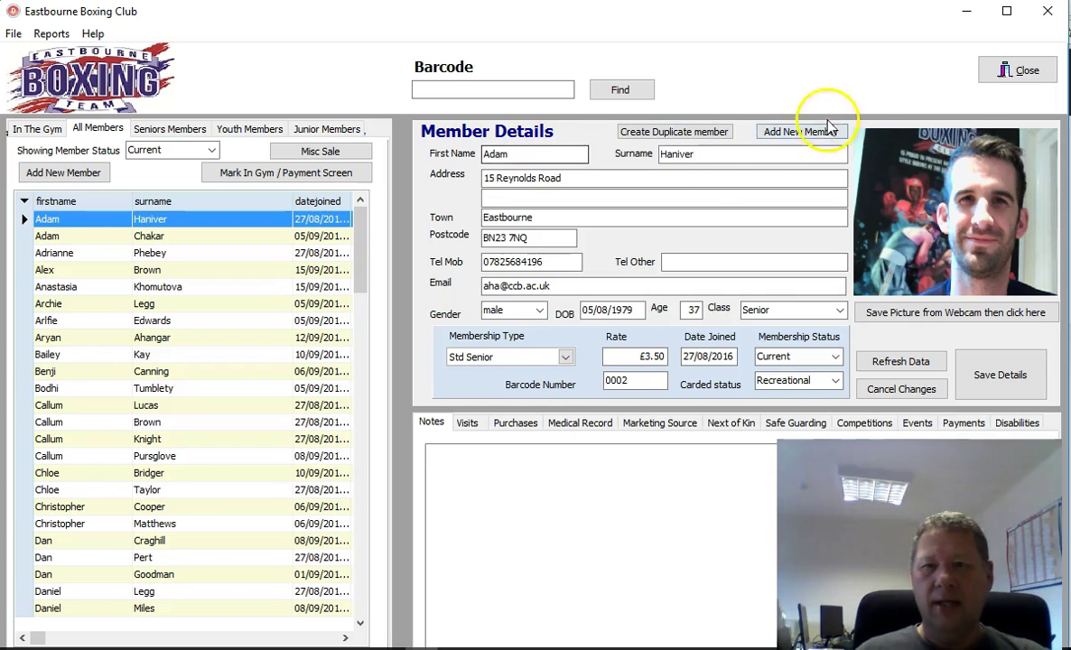
click(798, 134)
Step: Enter the new member's first name and surname
click(533, 154)
key(Tab)
Step: Fill in the member's street address, town, postcode and mobile number
key(Tab)
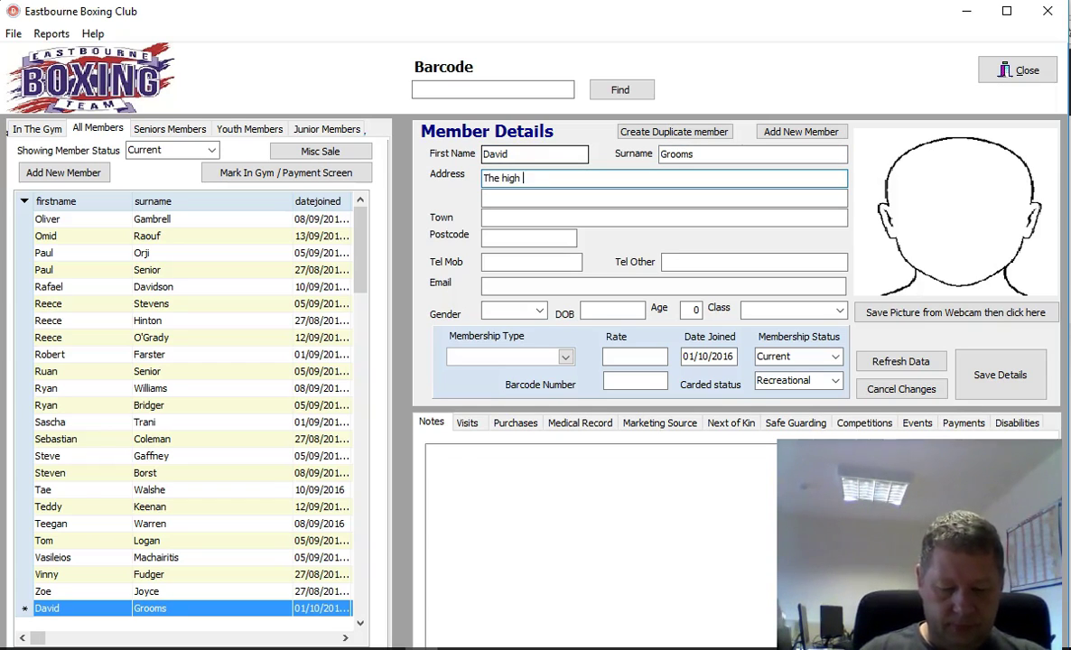
text(The high street)
key(Tab)
key(Tab)
text(eAST)
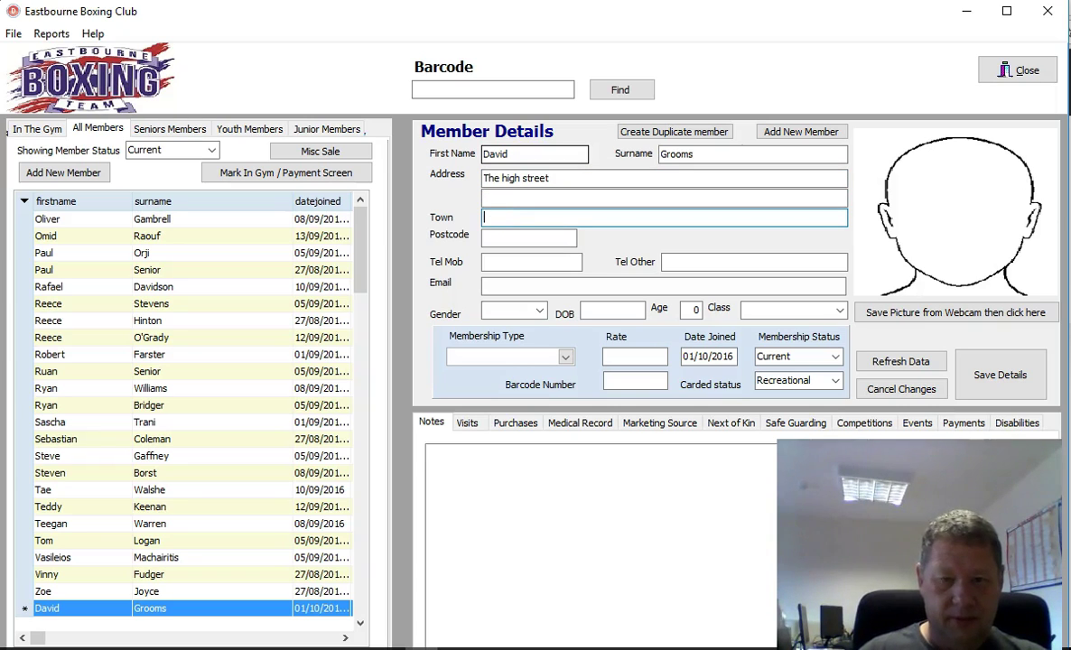
click(529, 238)
text(BN22 0XG)
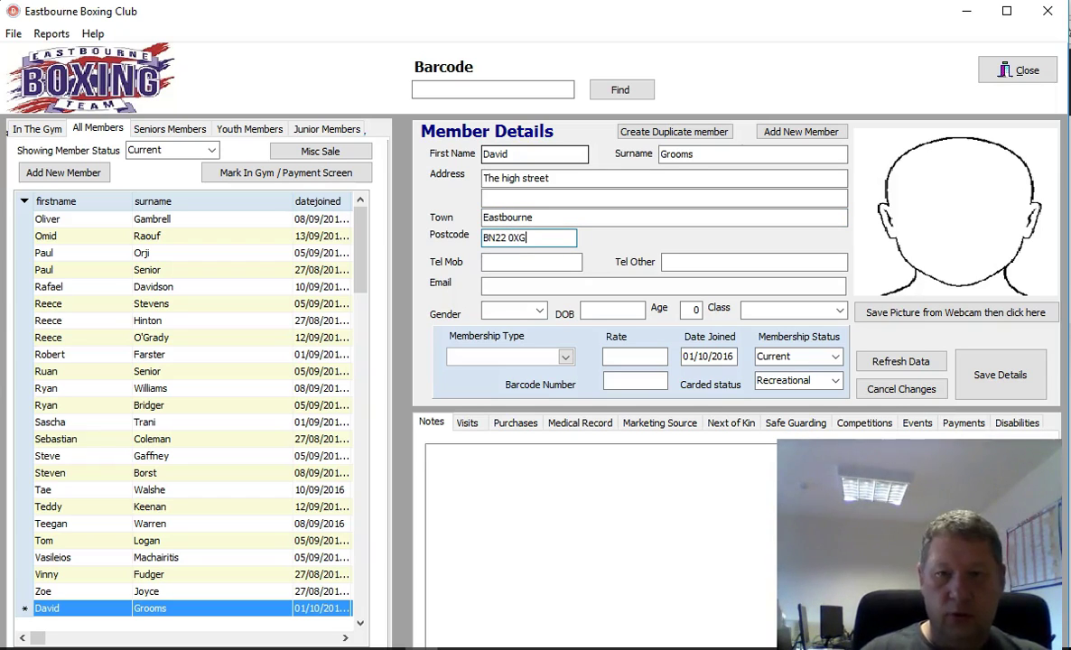
click(531, 262)
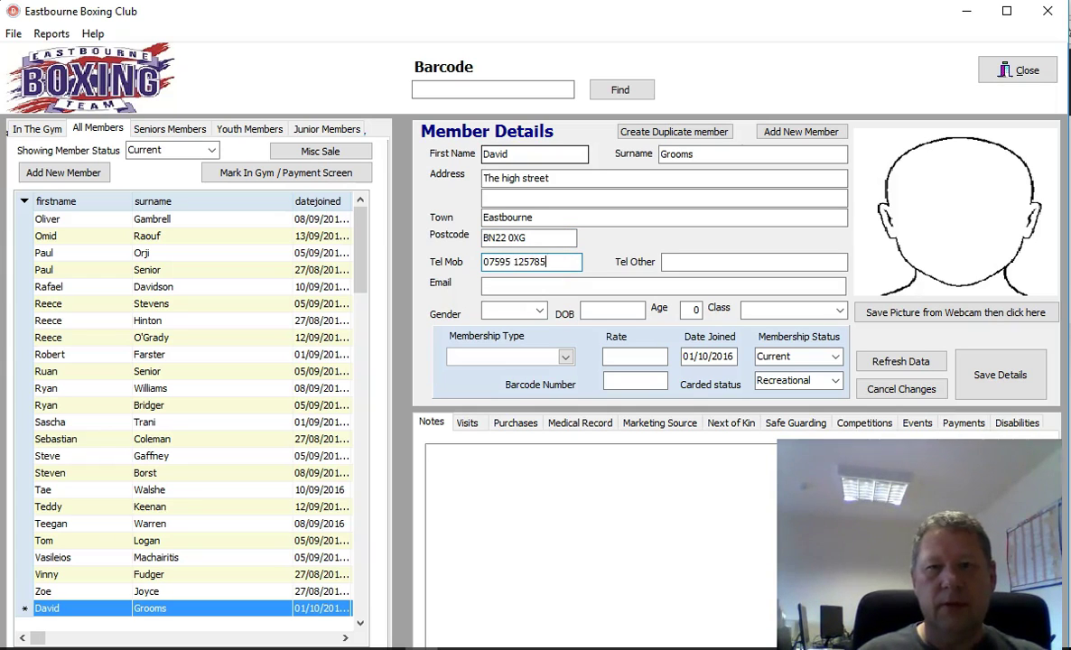
click(754, 262)
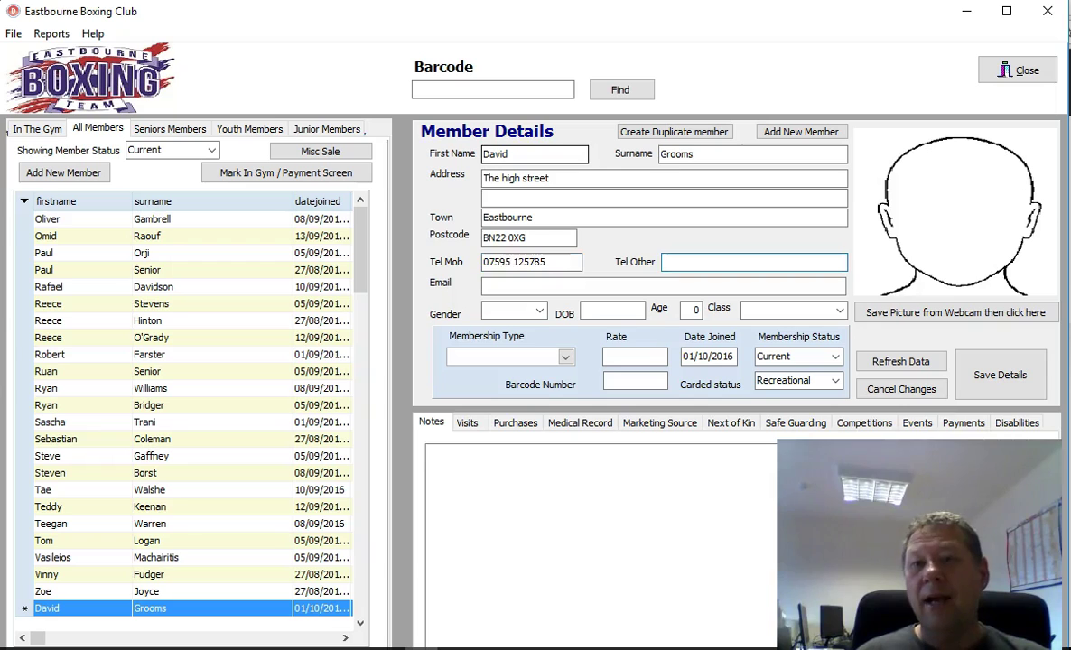
click(502, 284)
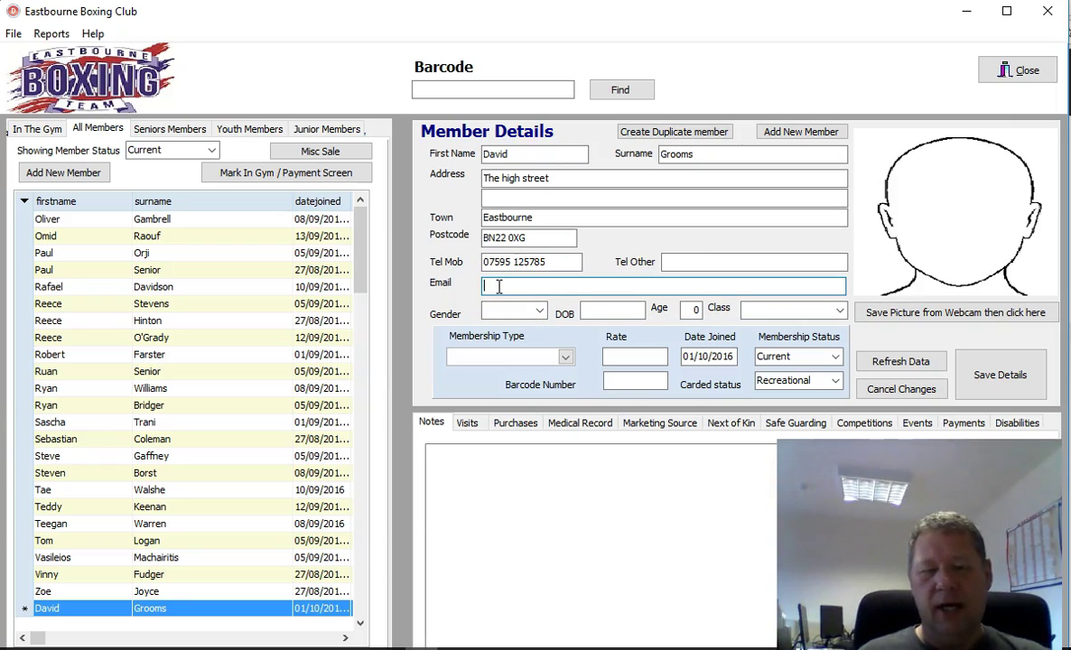
Step: Enter the member's email address and set gender to Male
click(531, 288)
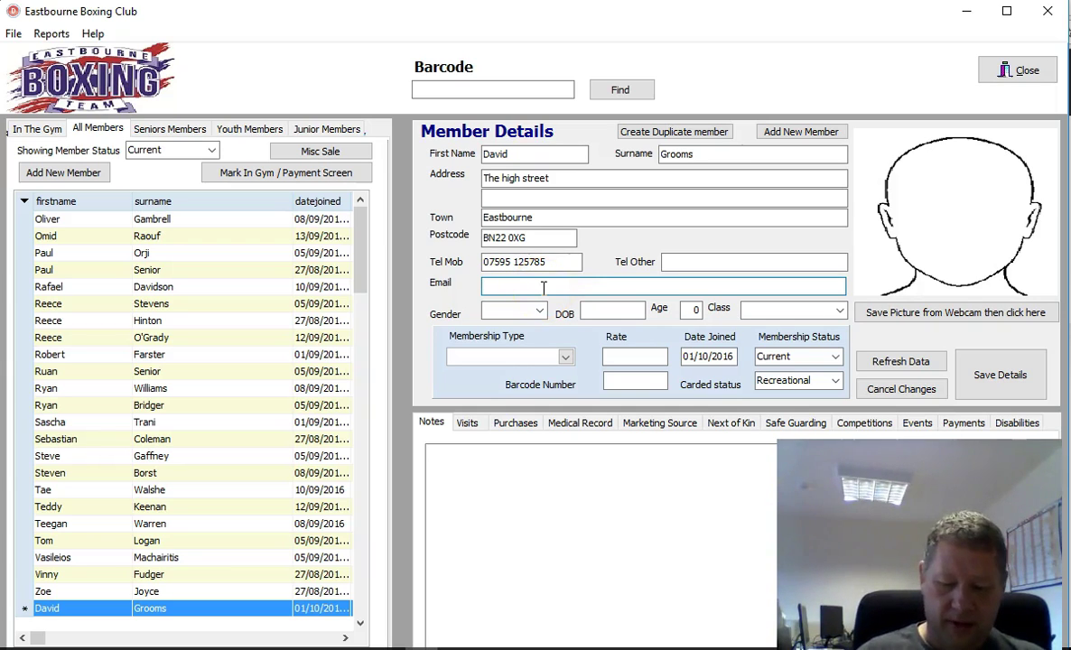
text(email)
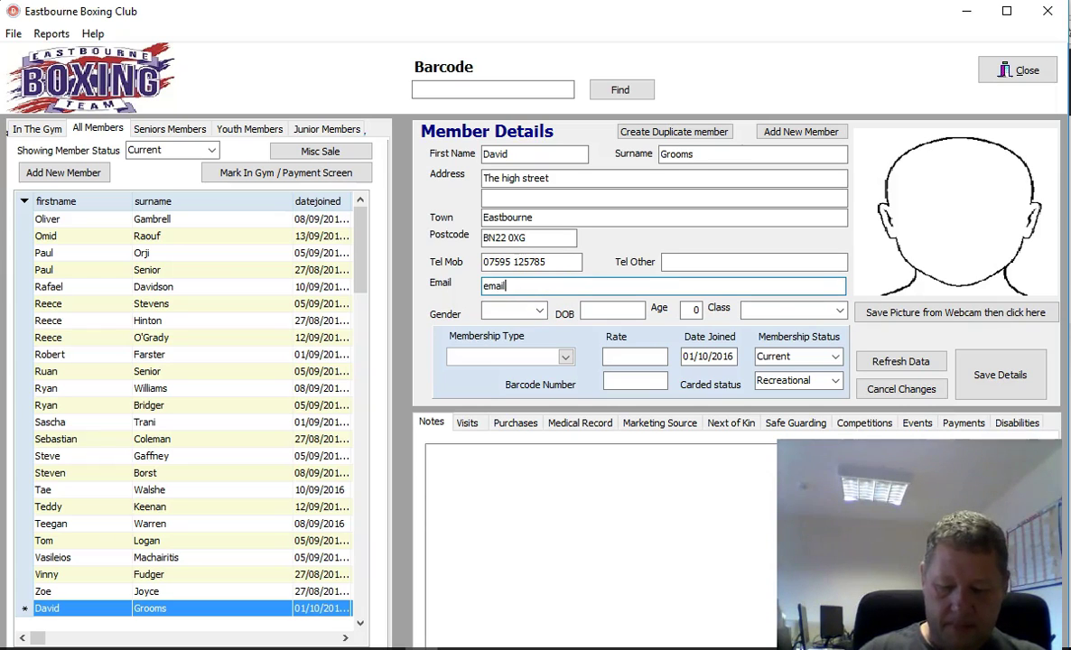
text(@dfhdhfd.com)
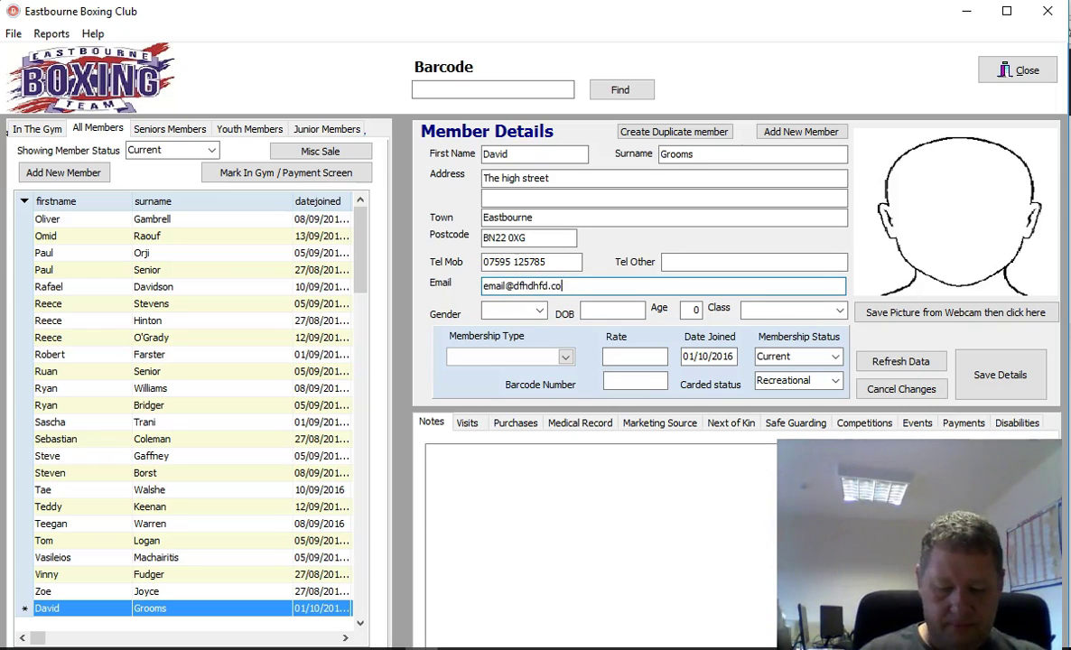
click(528, 313)
click(537, 313)
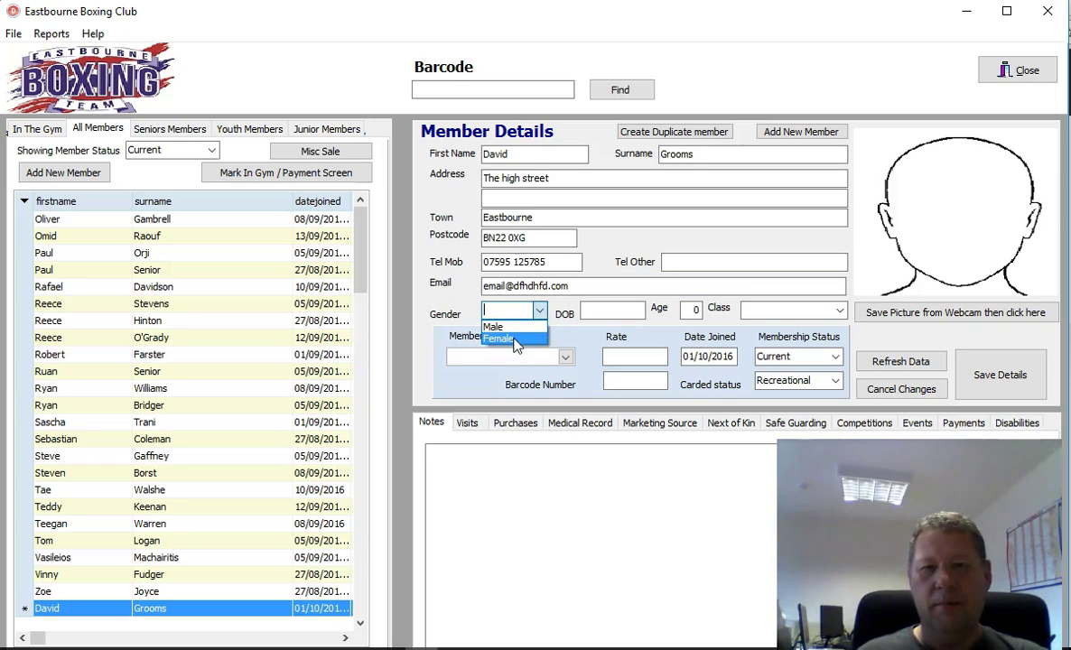
click(495, 327)
Step: Set the date of birth to 21/12/1966 and the class to Senior
click(621, 311)
text(21)
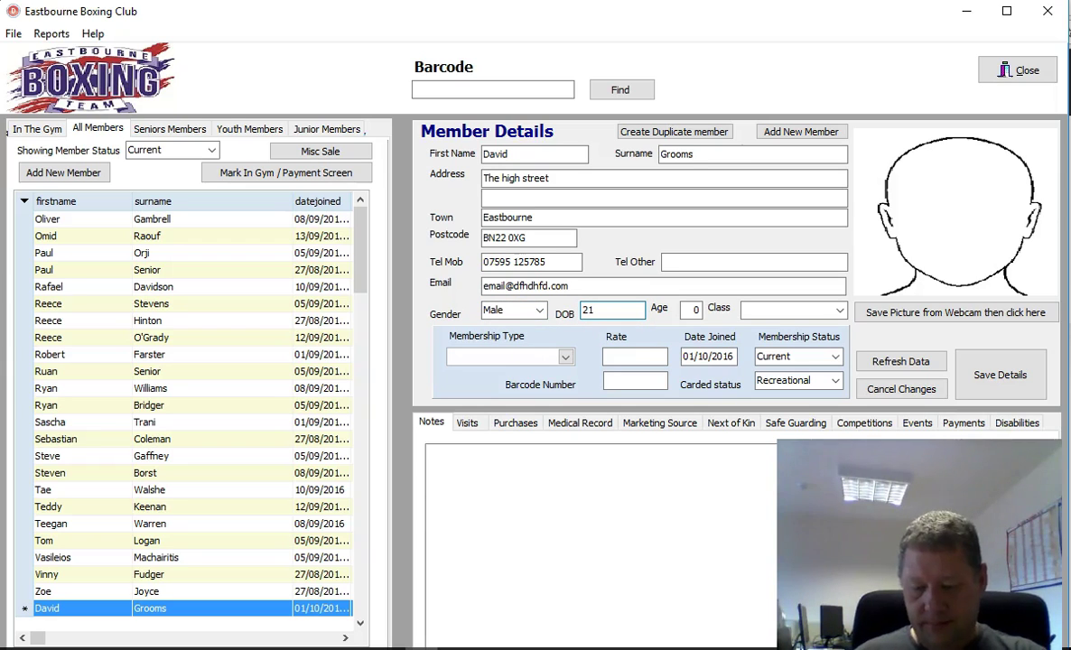
text(/12/1966)
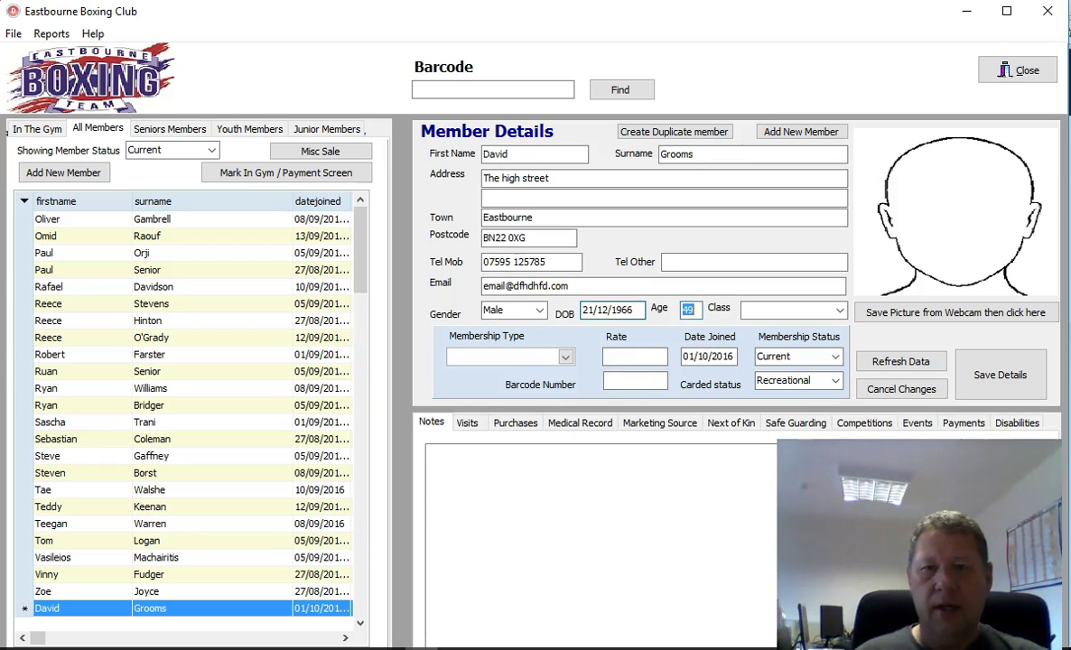
key(Tab)
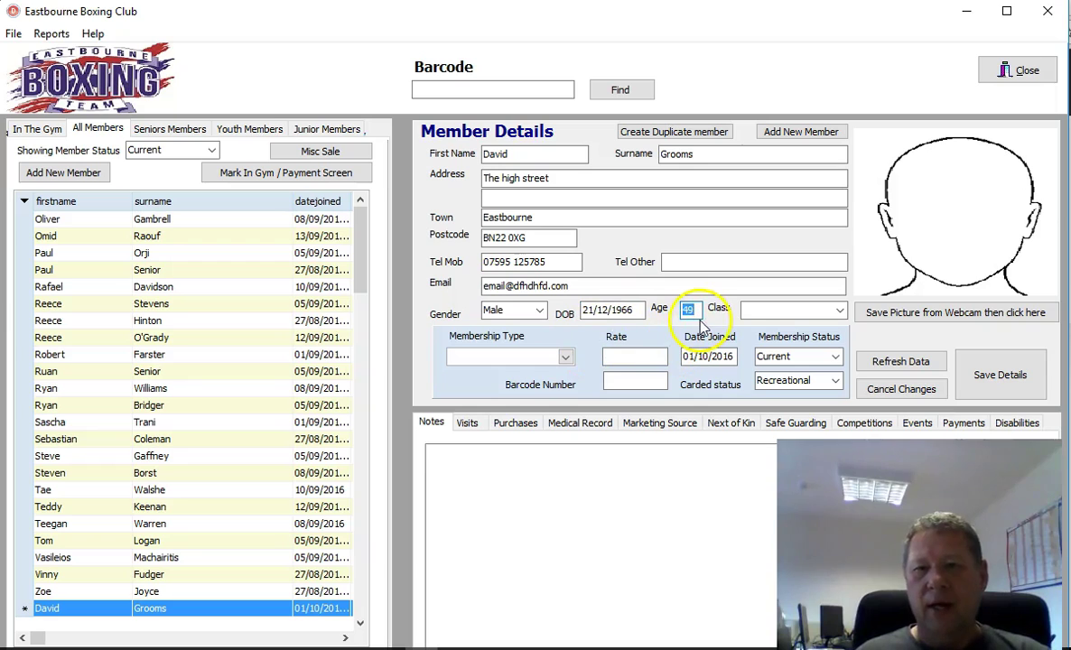
click(839, 311)
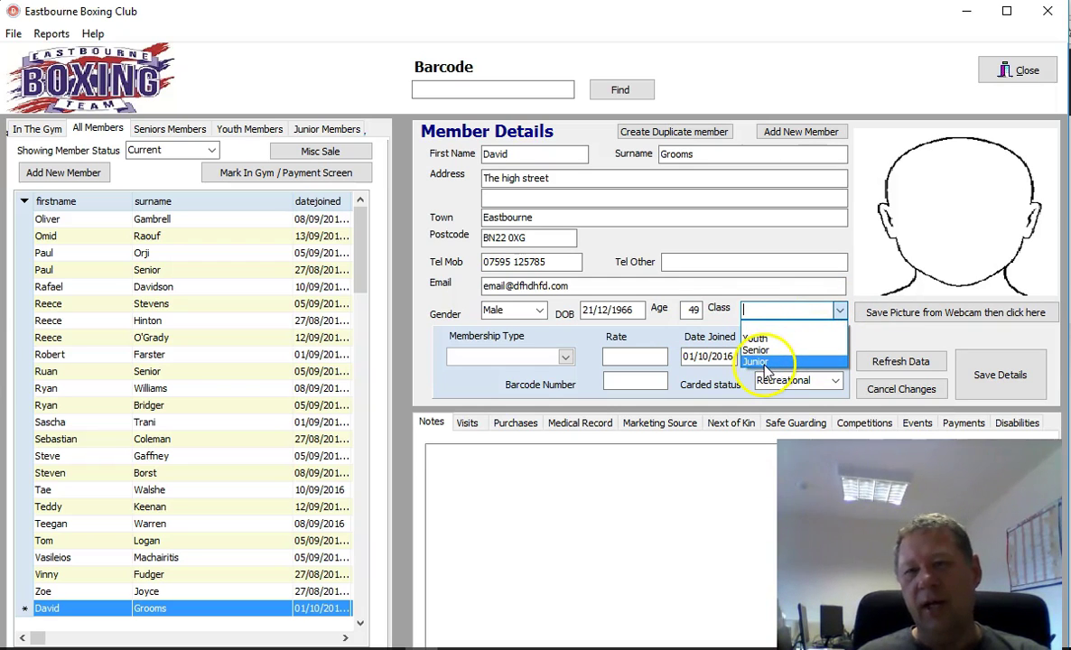
click(771, 359)
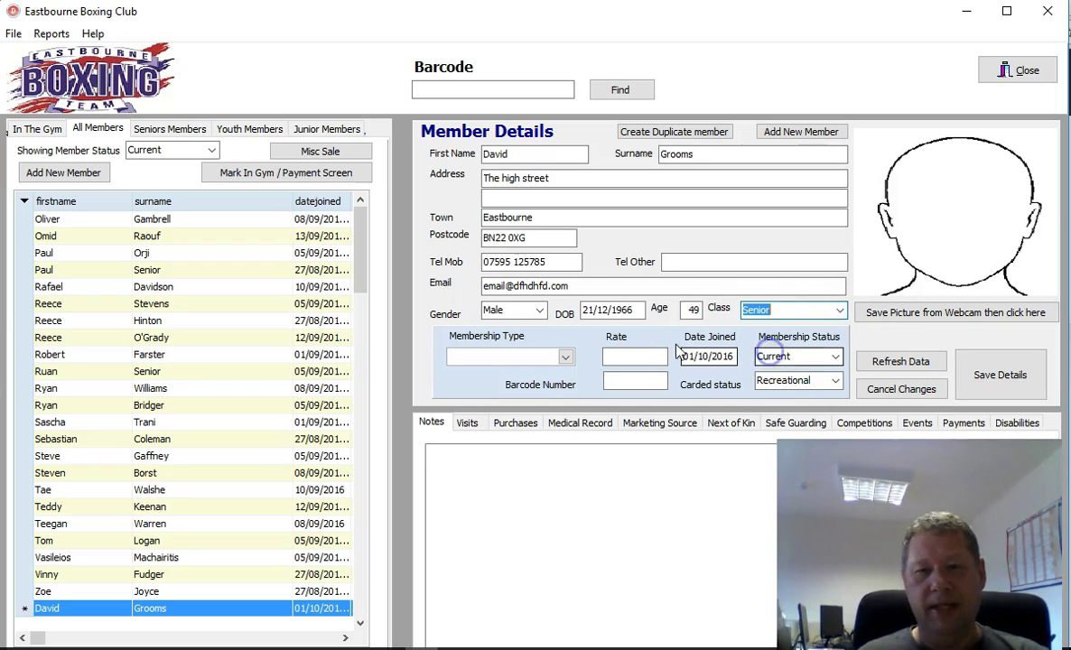
Step: Try Monthly Senior, then Std Senior as membership type, and inspect the 3.50 rate
click(565, 358)
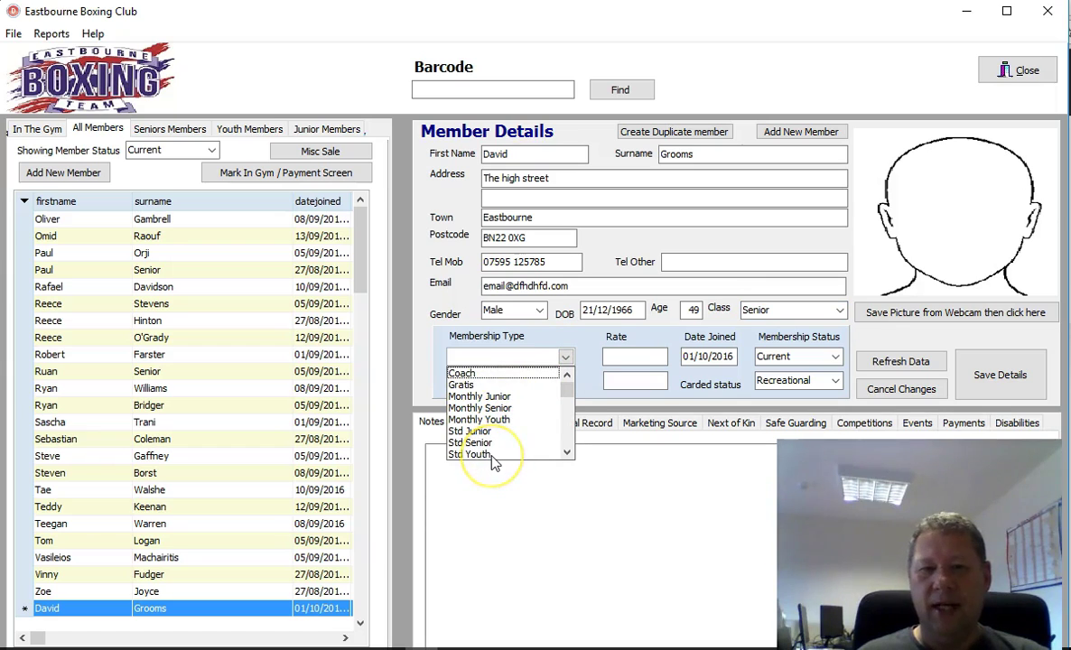
click(481, 408)
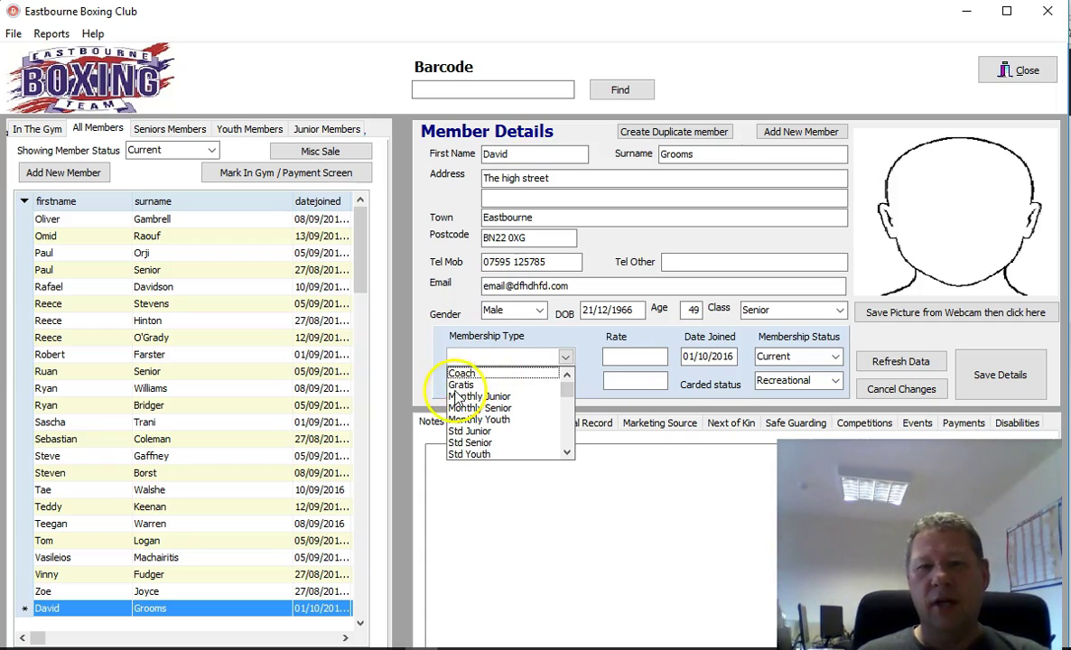
click(506, 407)
click(559, 358)
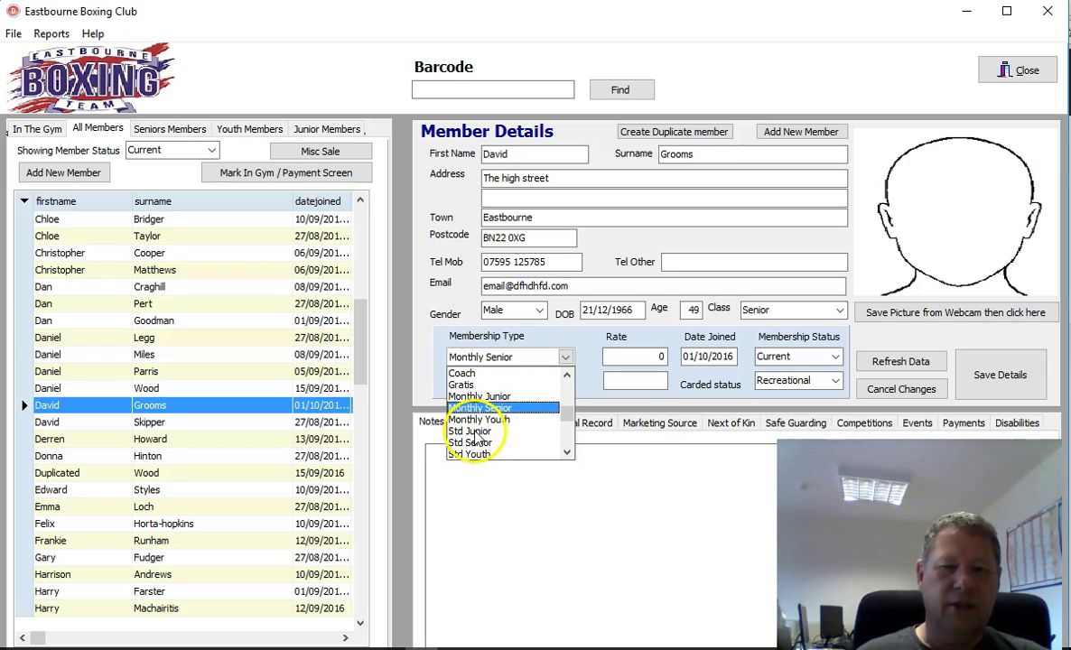
click(466, 444)
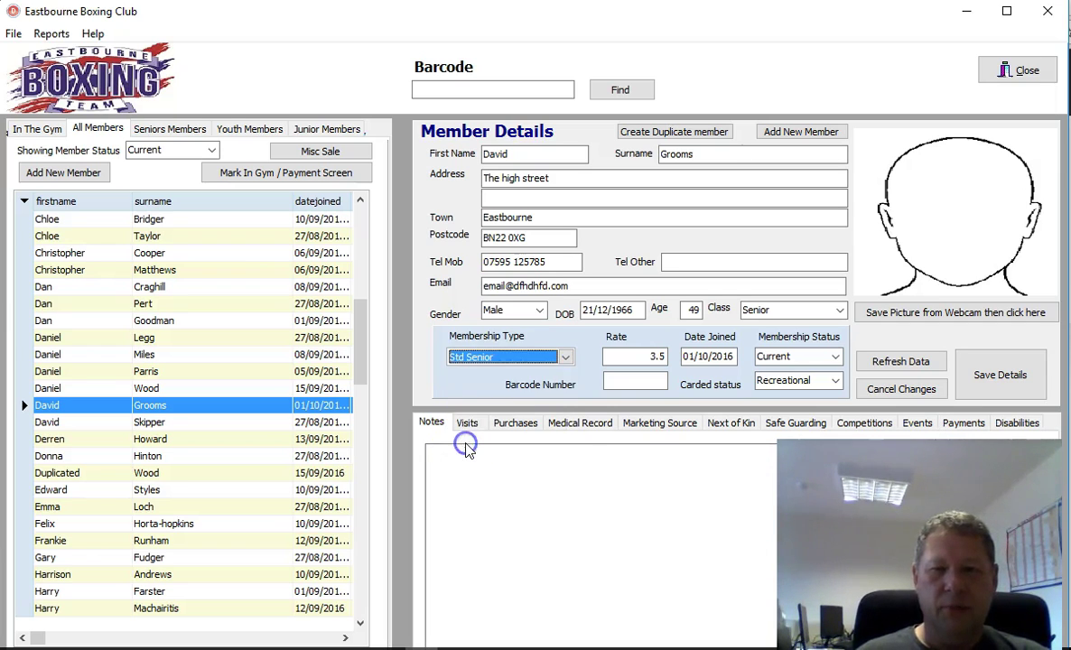
click(641, 358)
text(0)
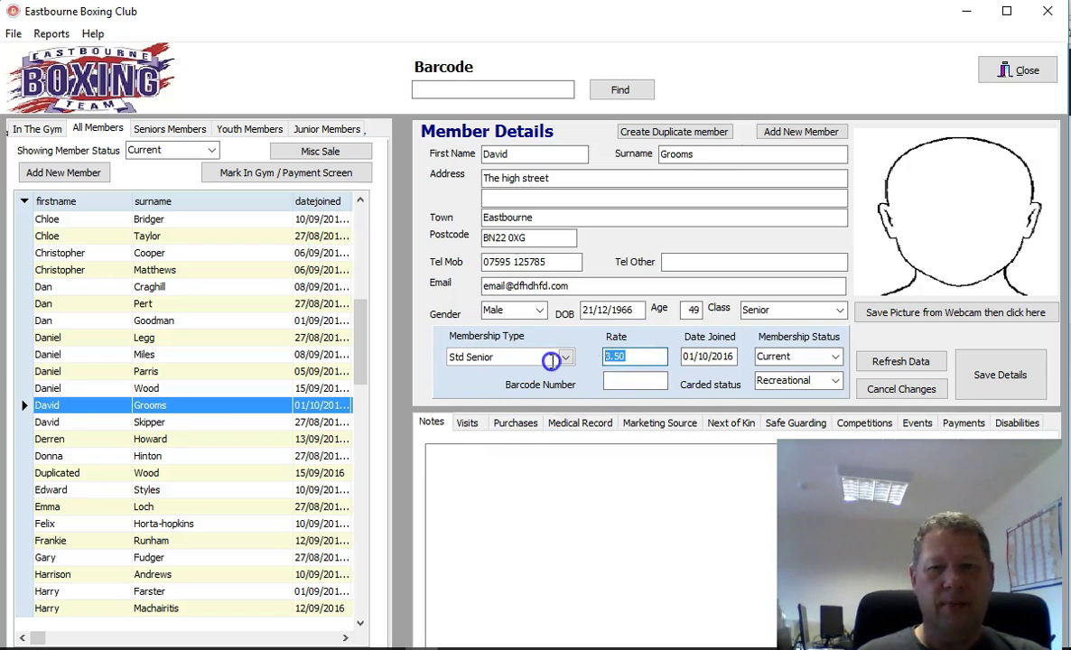
double_click(632, 358)
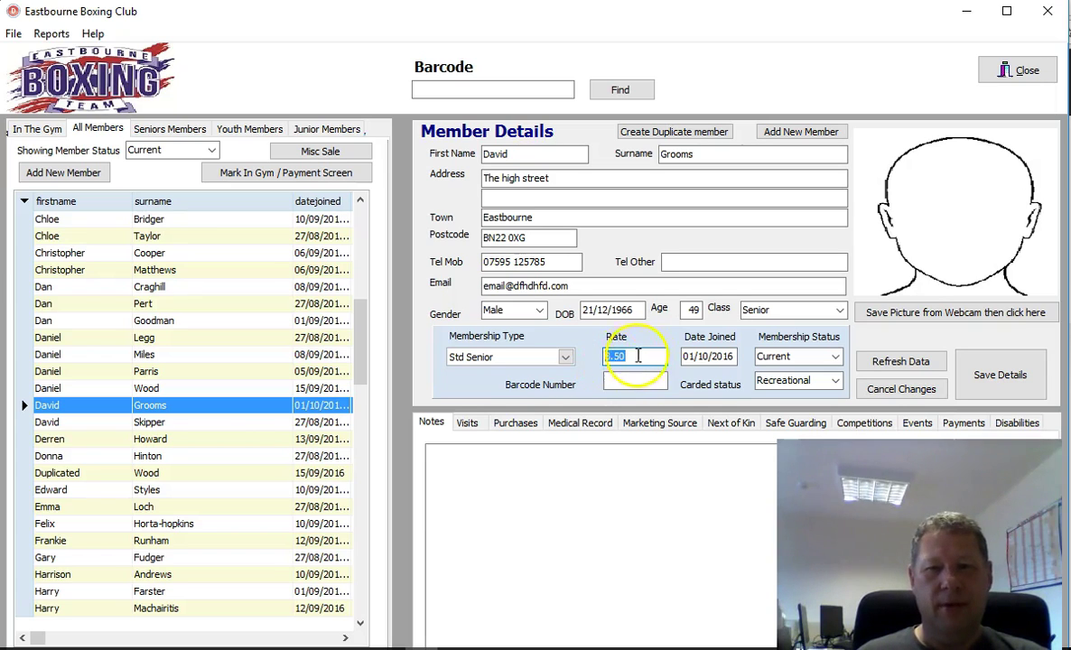
Step: Cycle through Monthly Senior and Std Junior, settling on Std Senior with rate 3.50
click(566, 358)
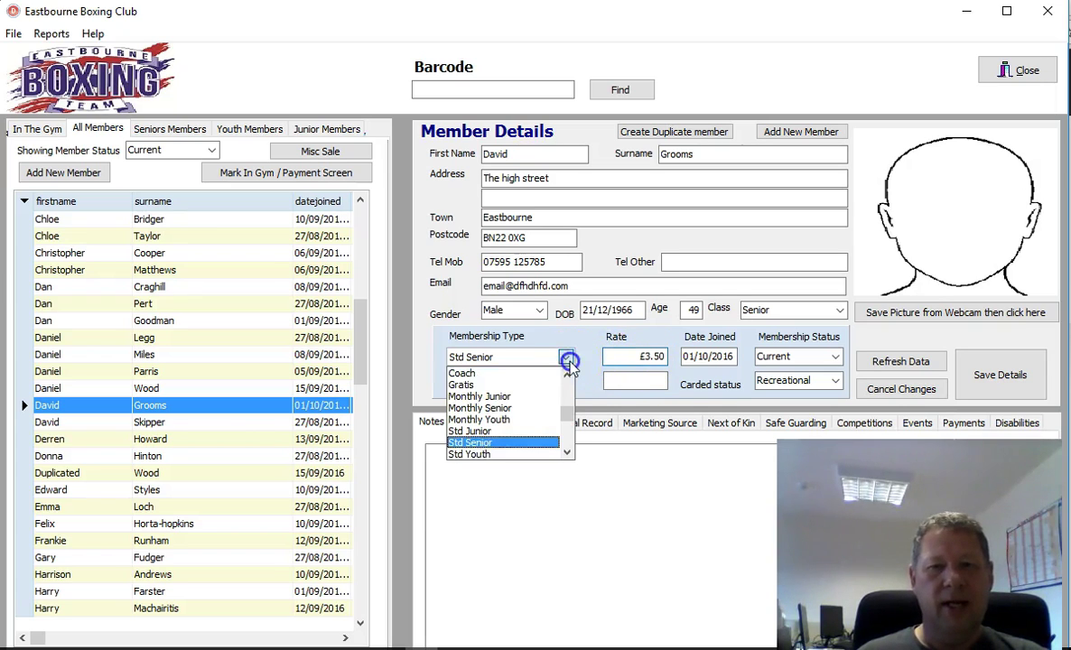
click(480, 408)
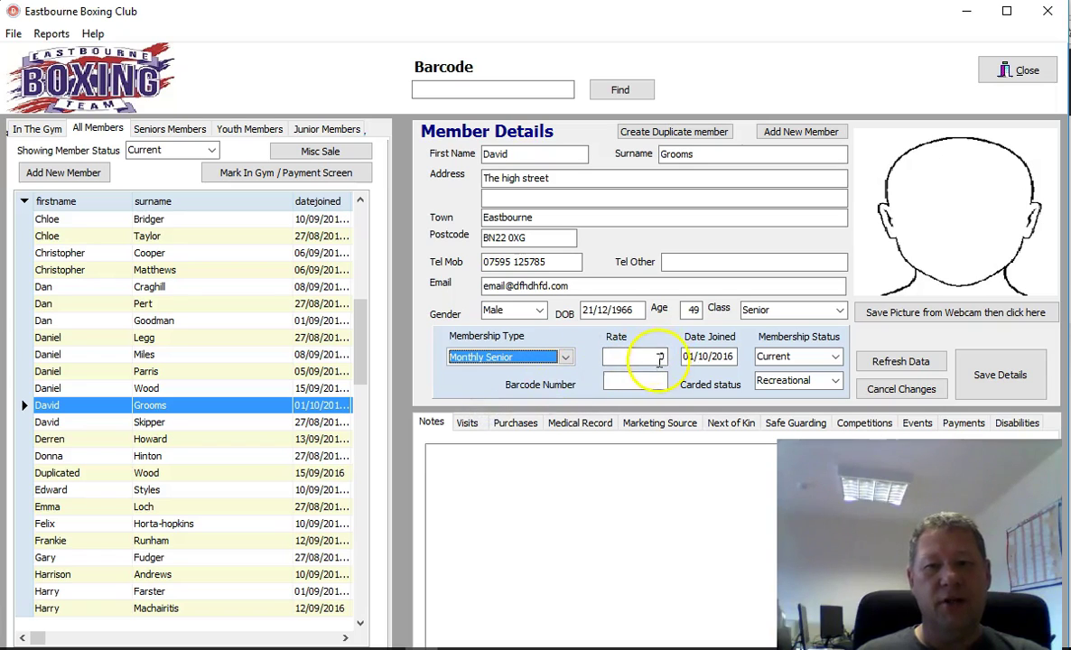
click(565, 358)
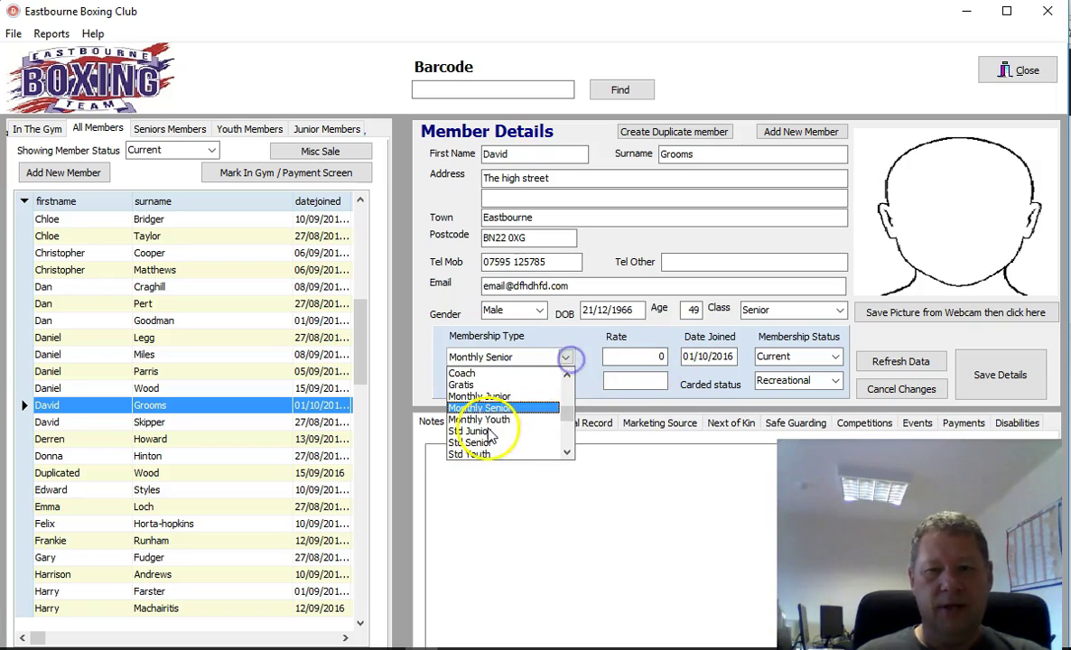
click(468, 432)
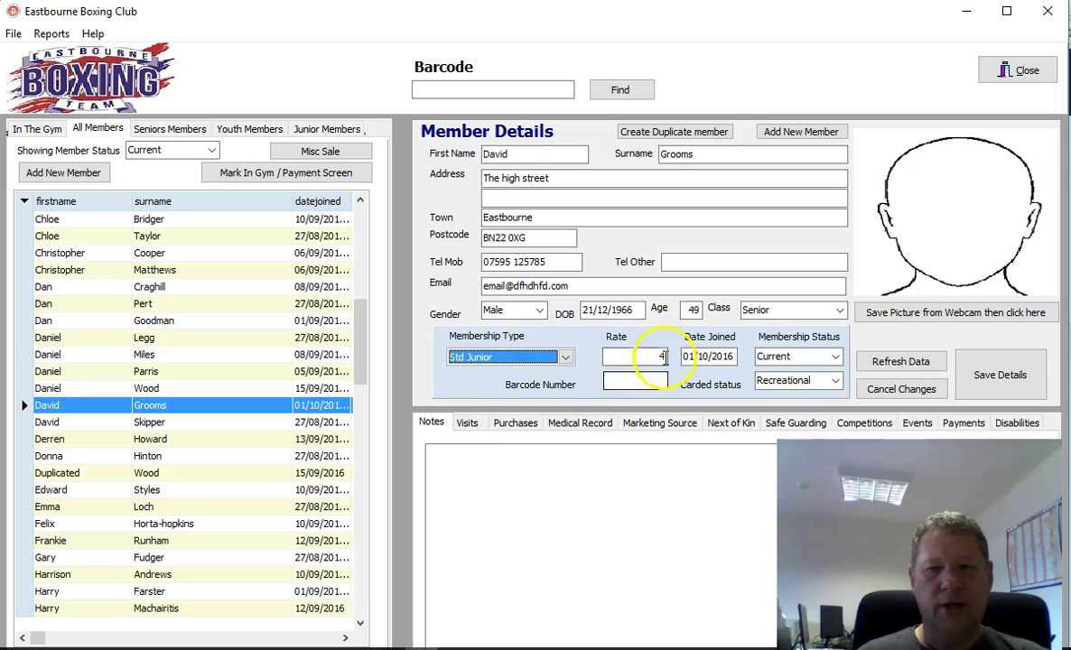
click(566, 358)
click(469, 442)
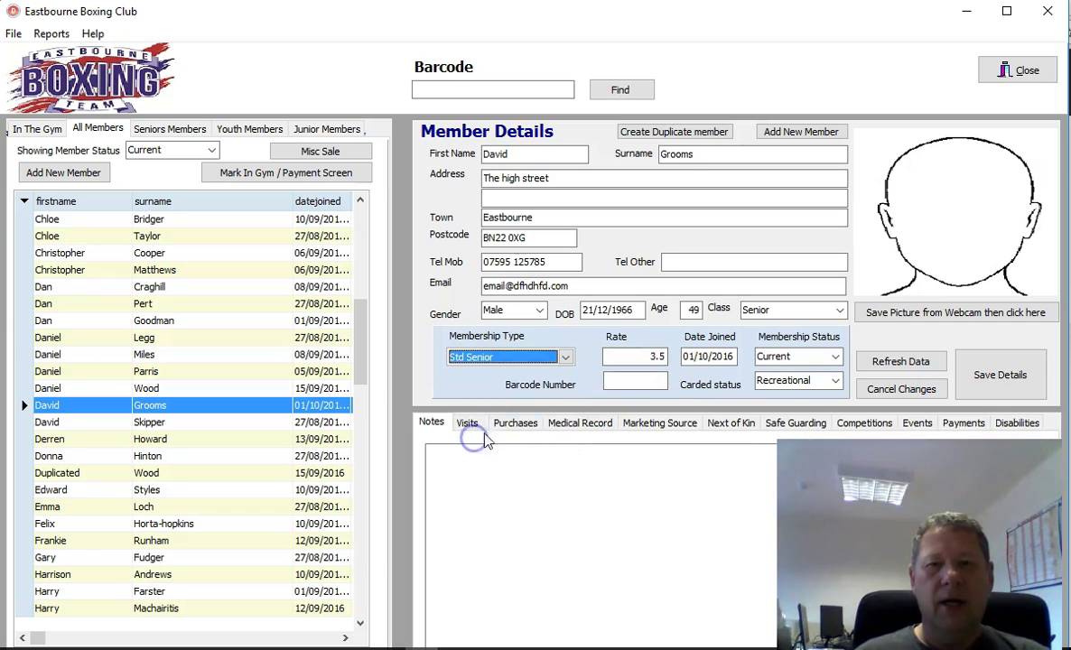
click(624, 354)
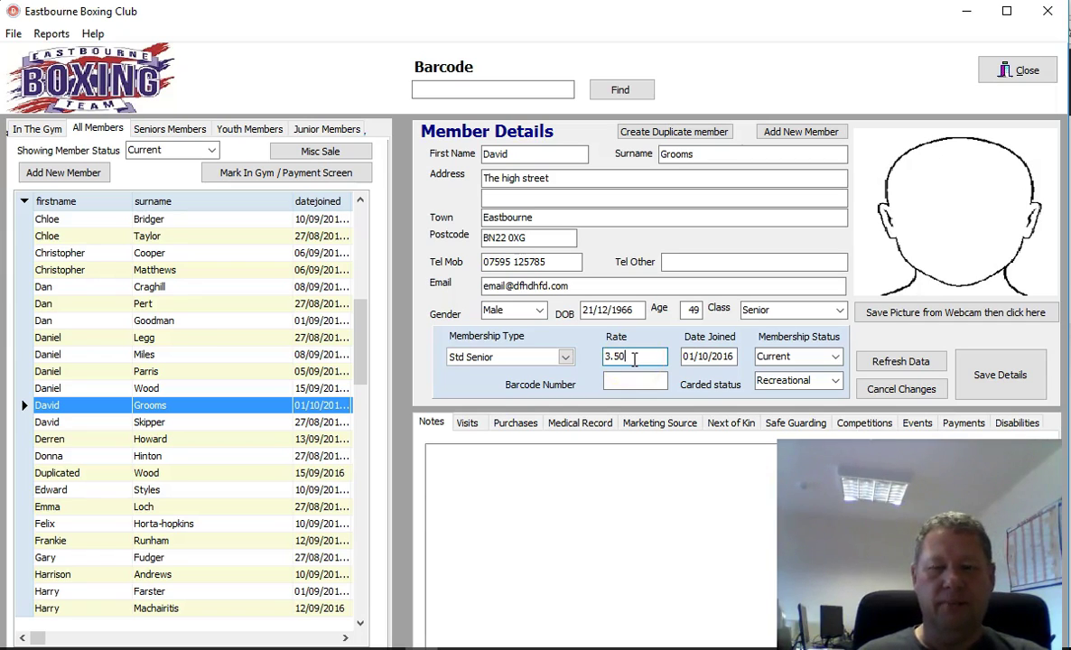
click(727, 355)
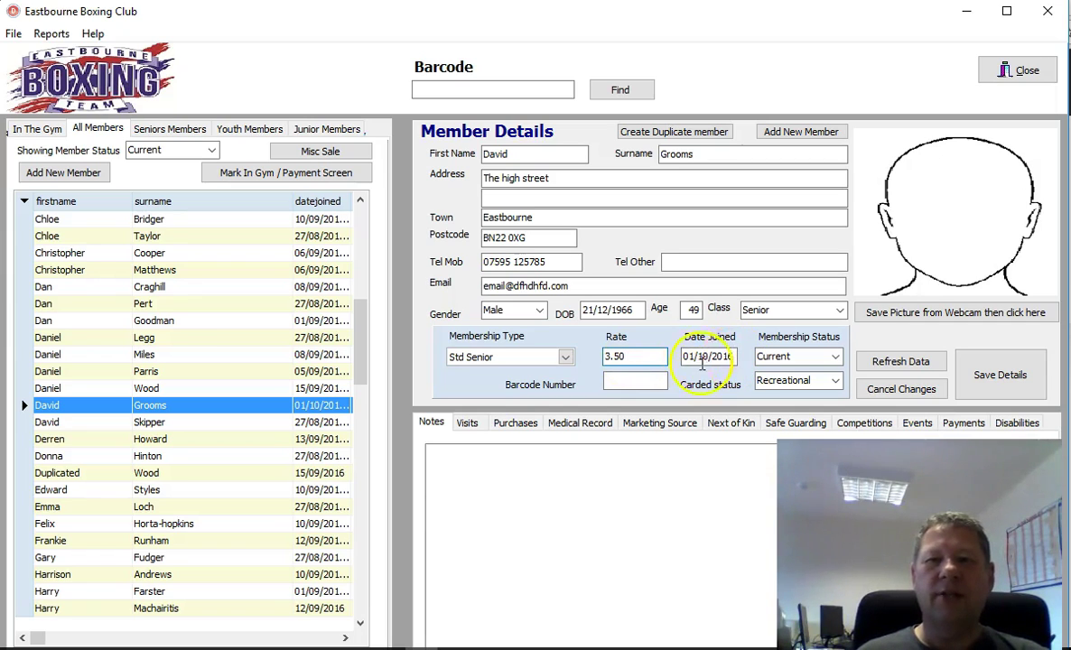
click(715, 357)
click(727, 356)
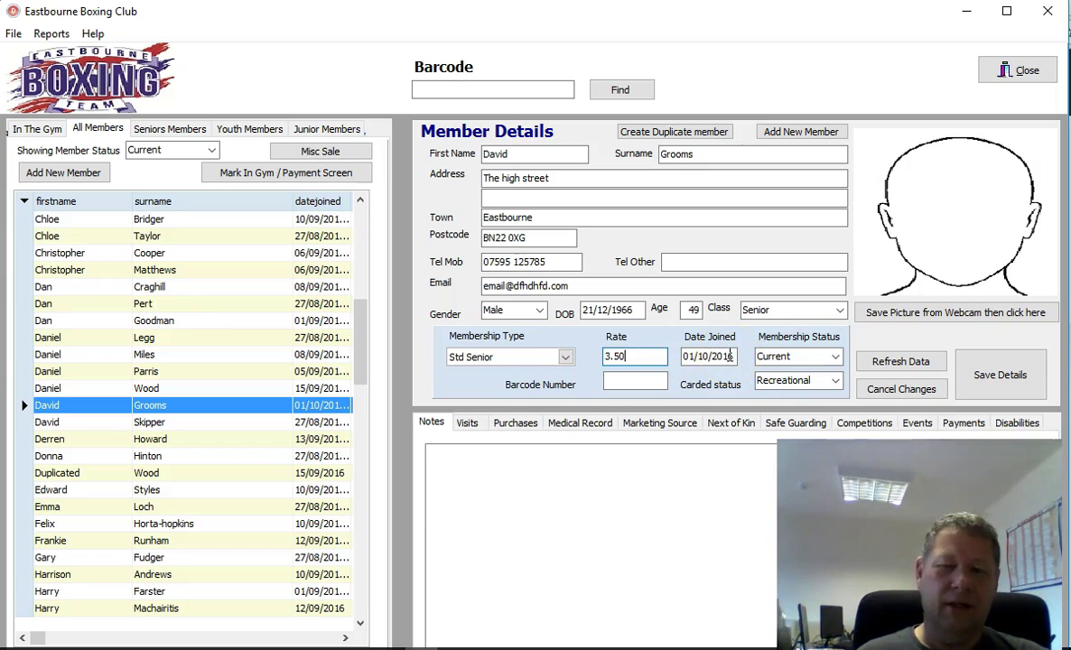
click(656, 356)
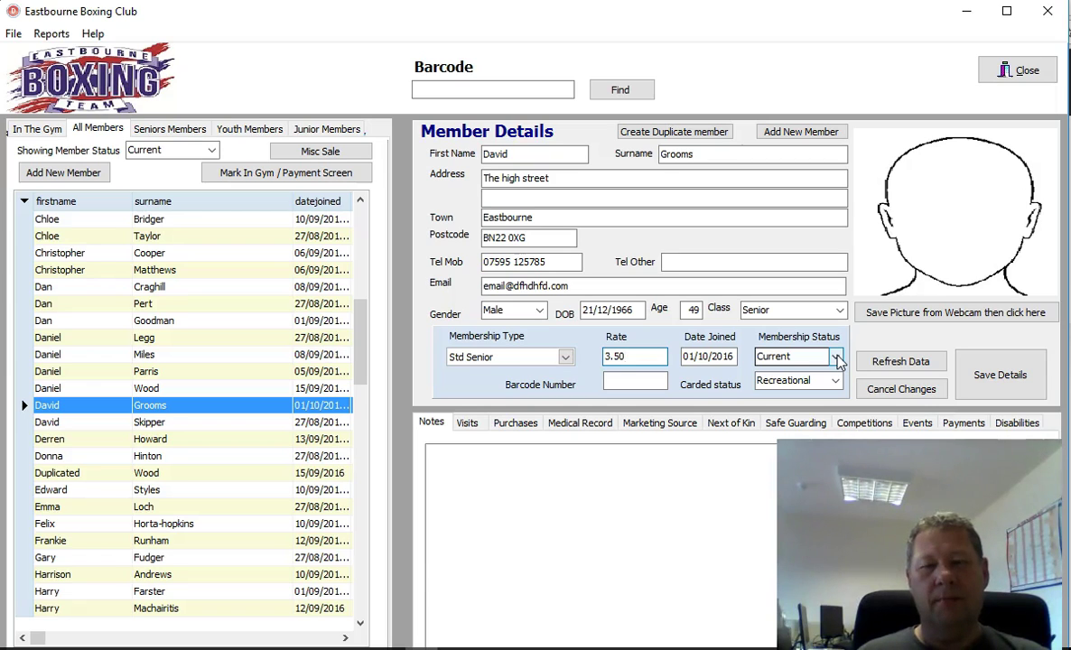
click(838, 360)
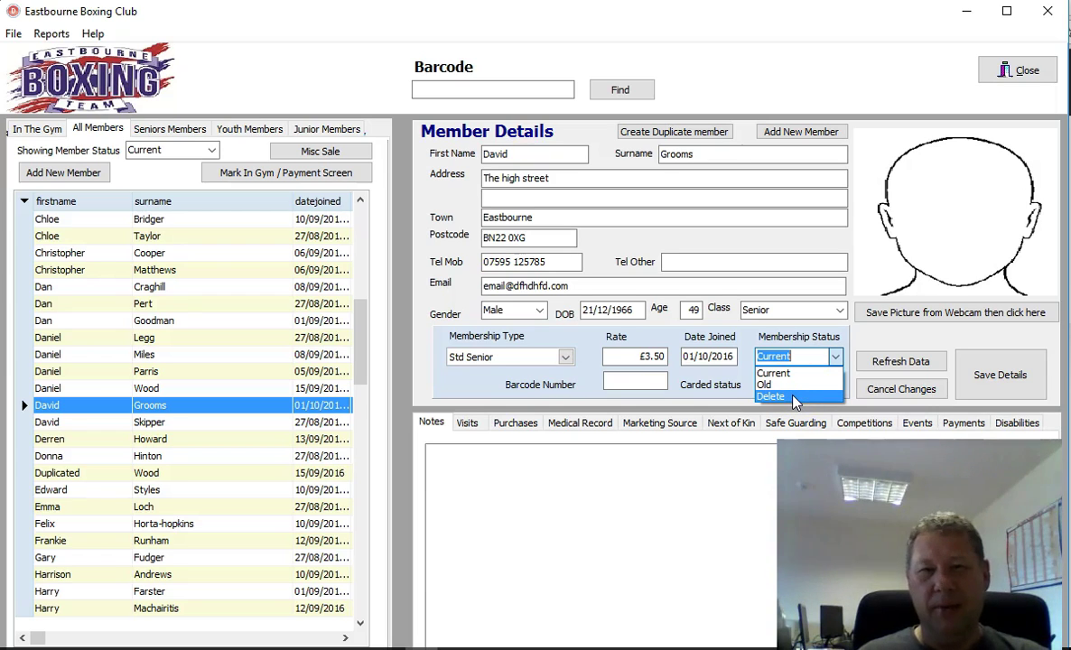
drag(770, 354, 795, 363)
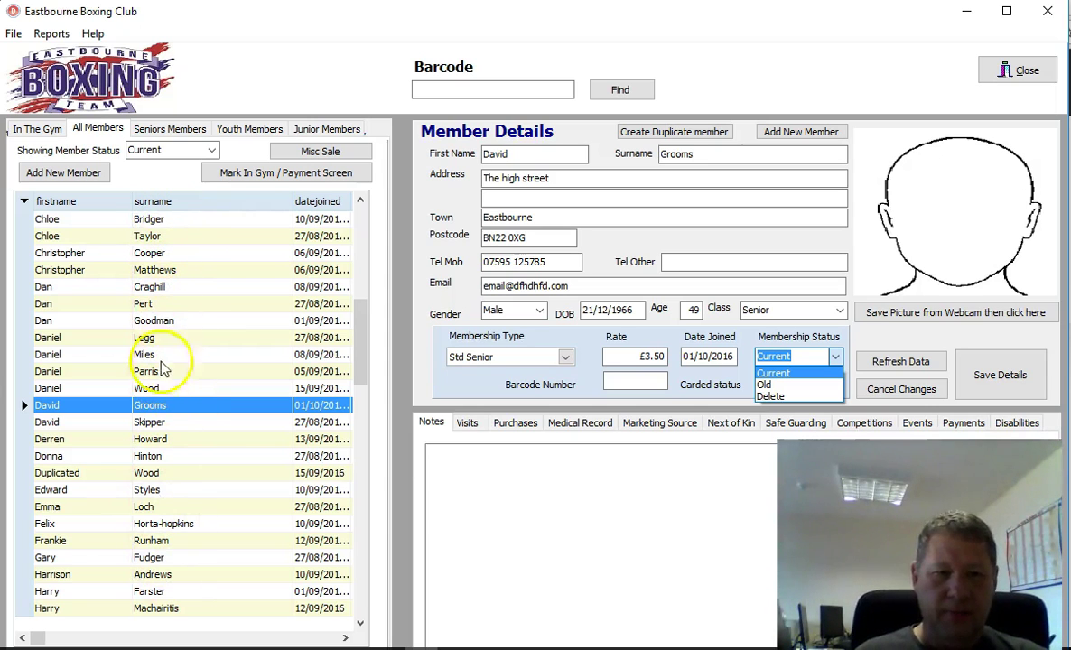
click(210, 150)
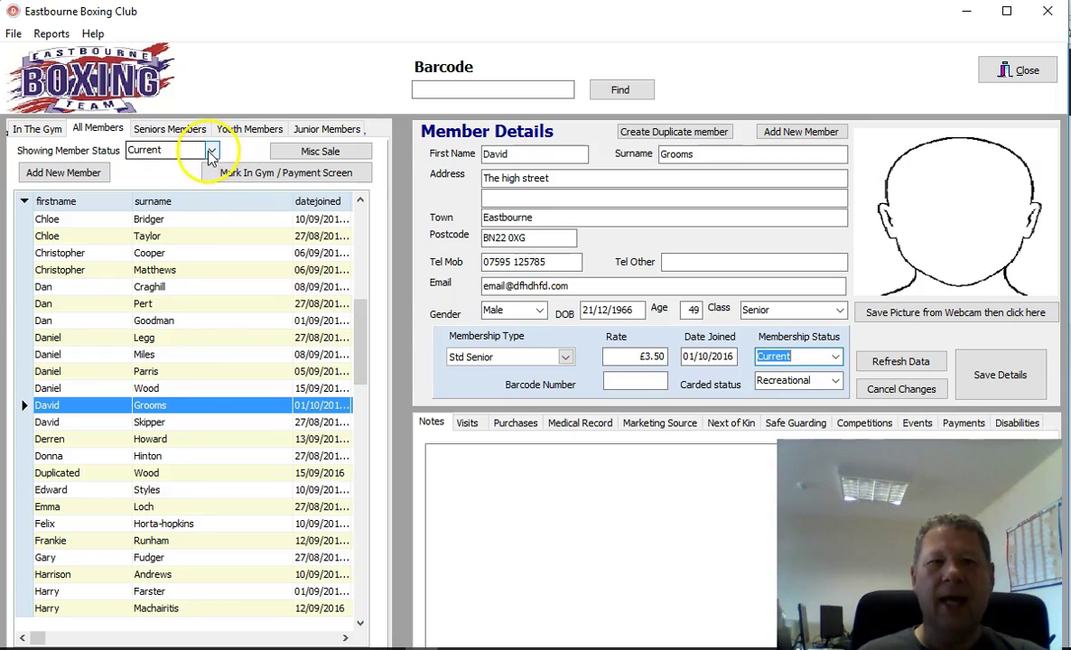
click(207, 151)
click(211, 150)
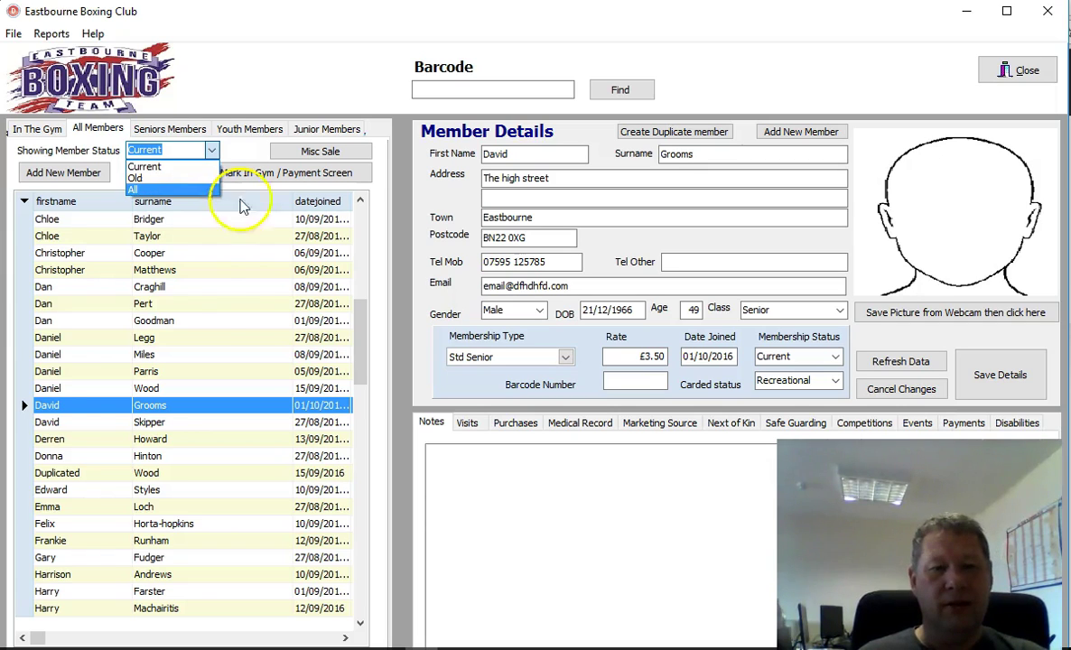
click(80, 409)
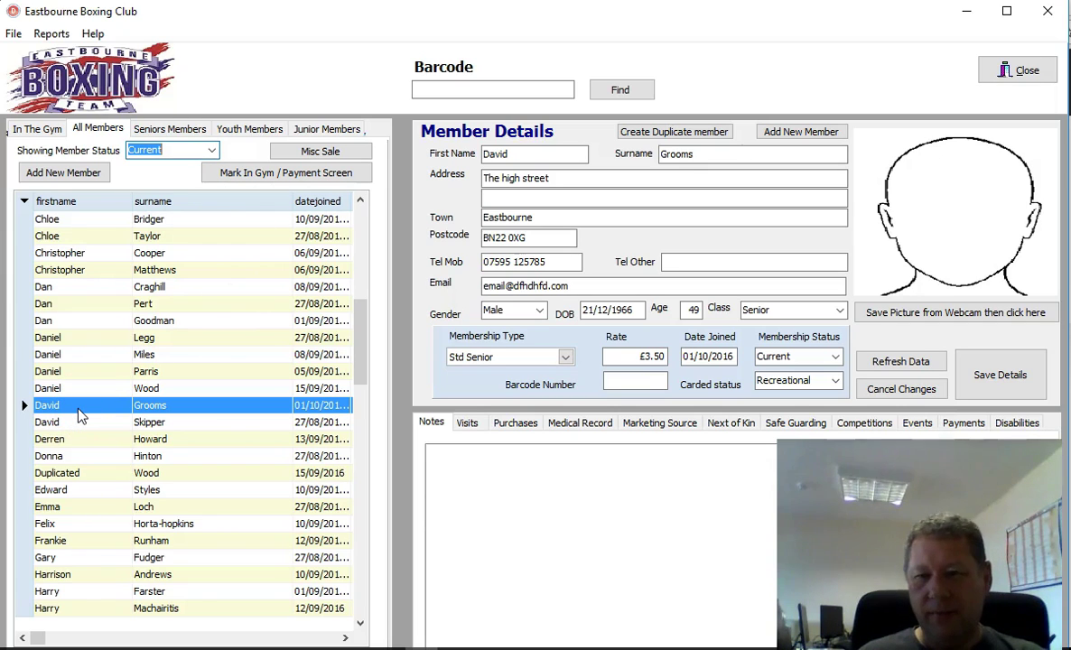
Step: Enter the member's barcode number in the Barcode Number field
click(625, 381)
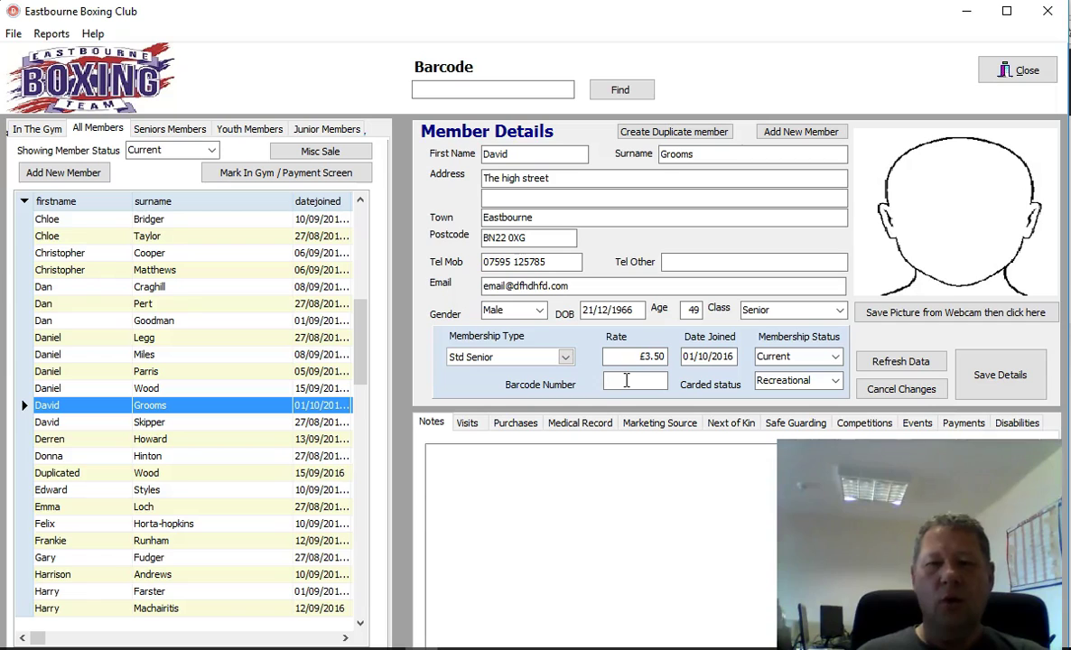
click(626, 381)
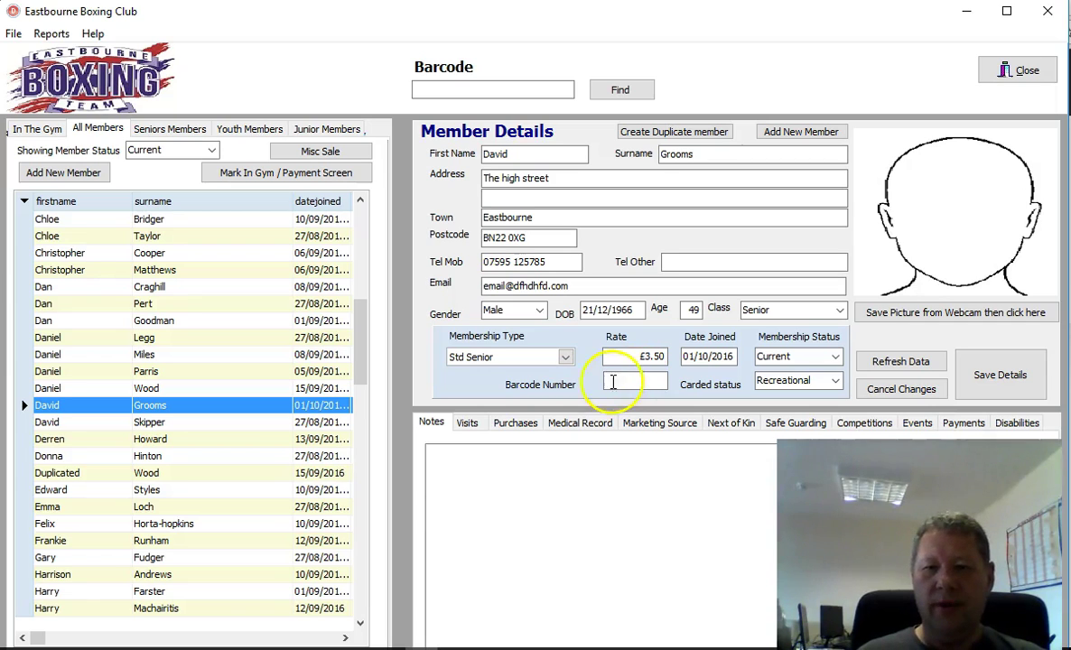
click(621, 386)
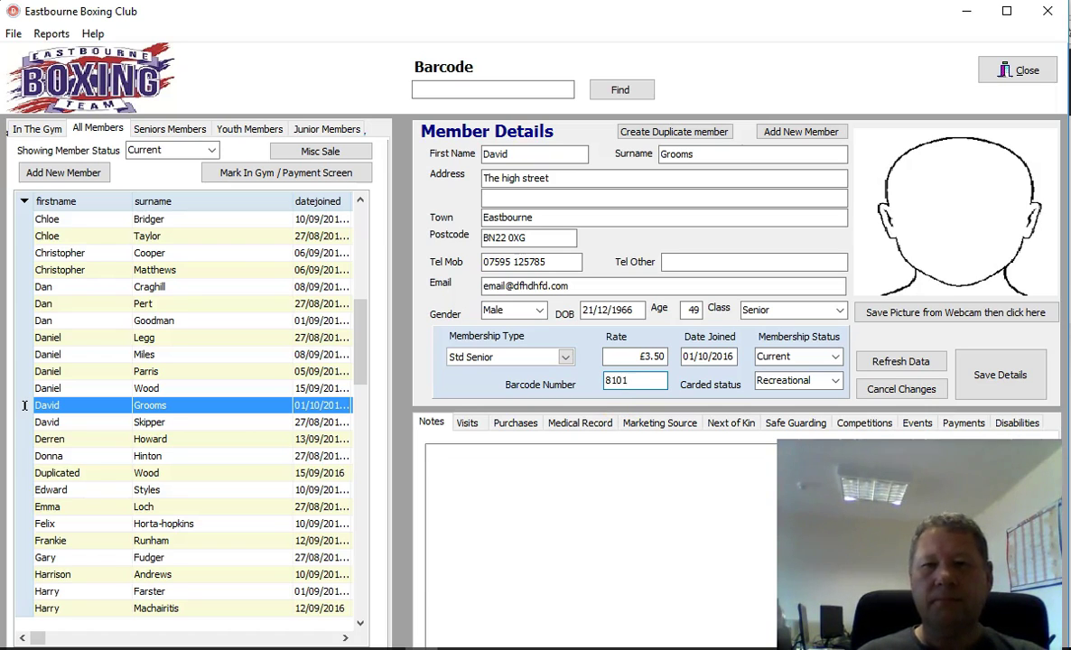
click(635, 382)
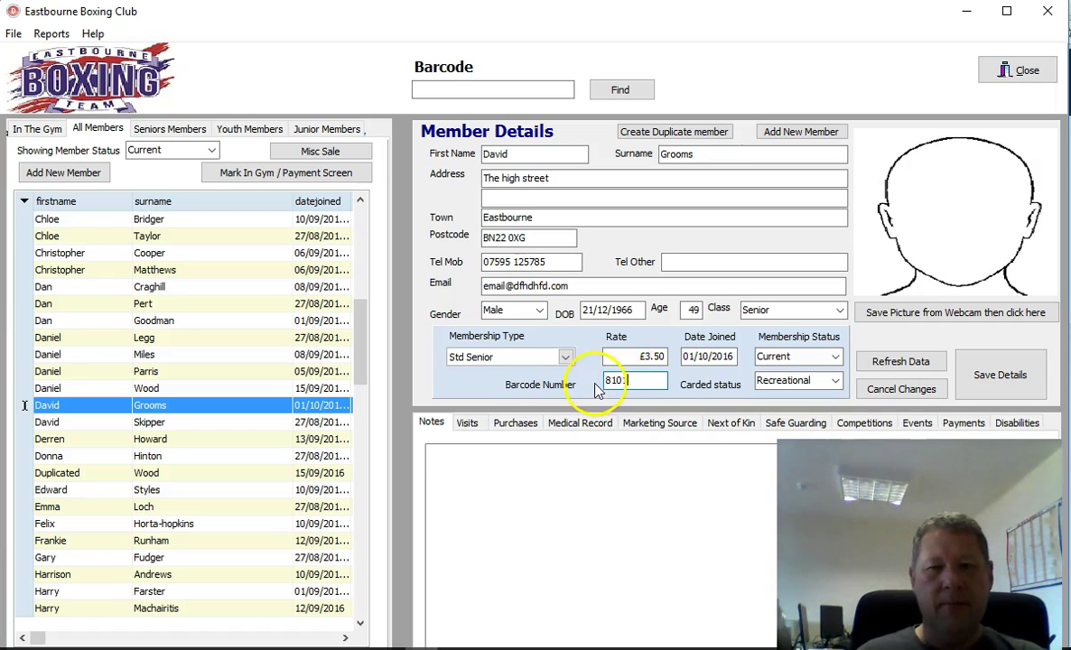
click(837, 383)
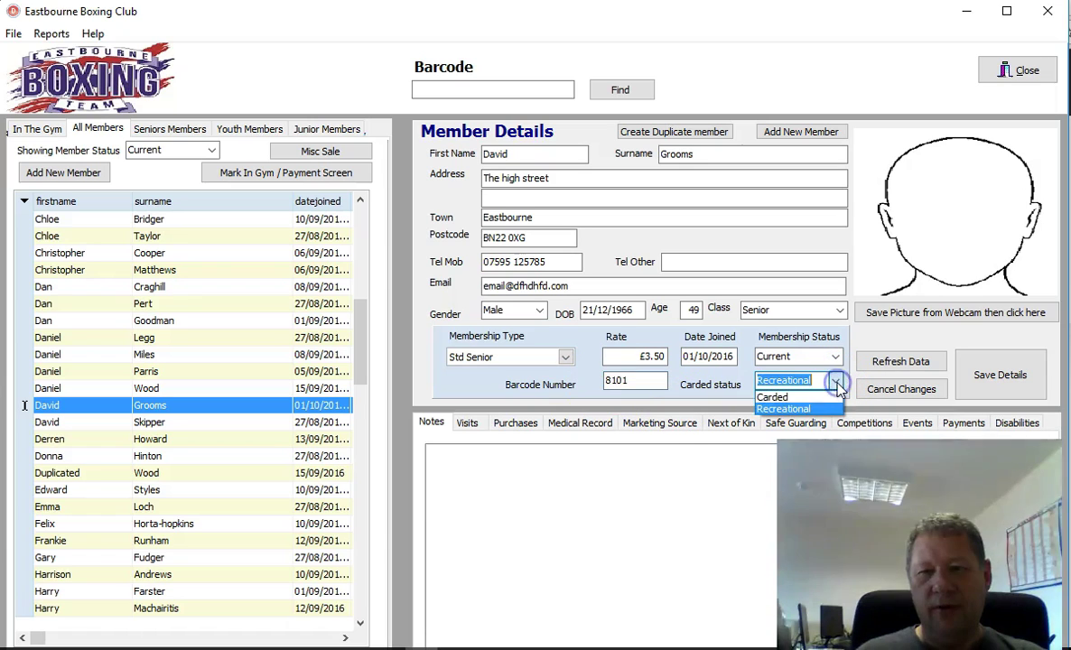
click(799, 409)
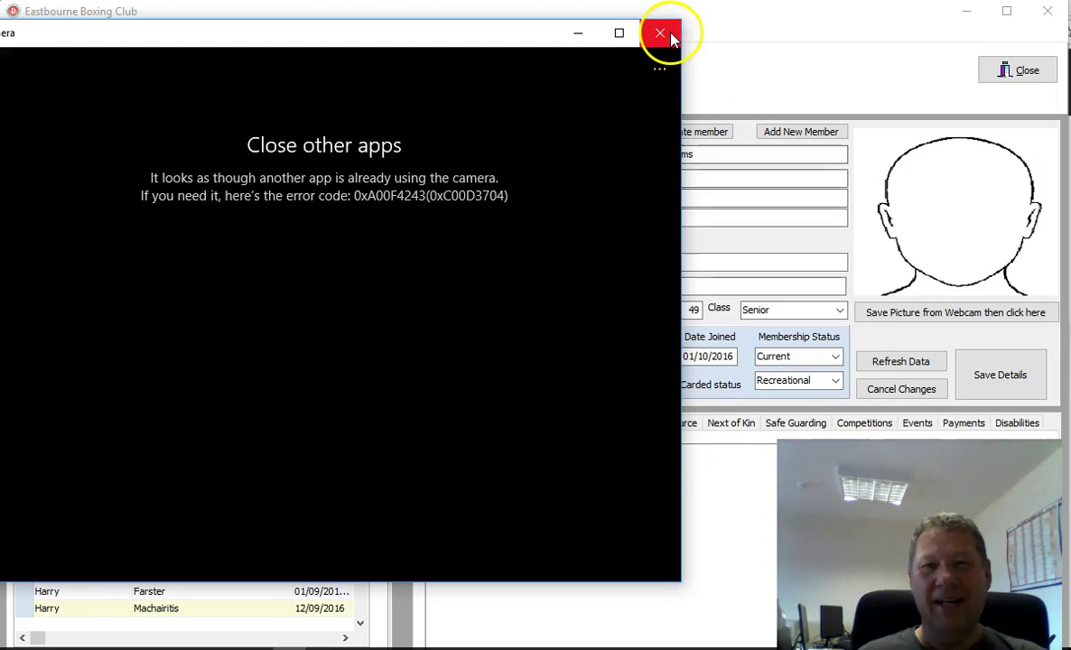
click(660, 34)
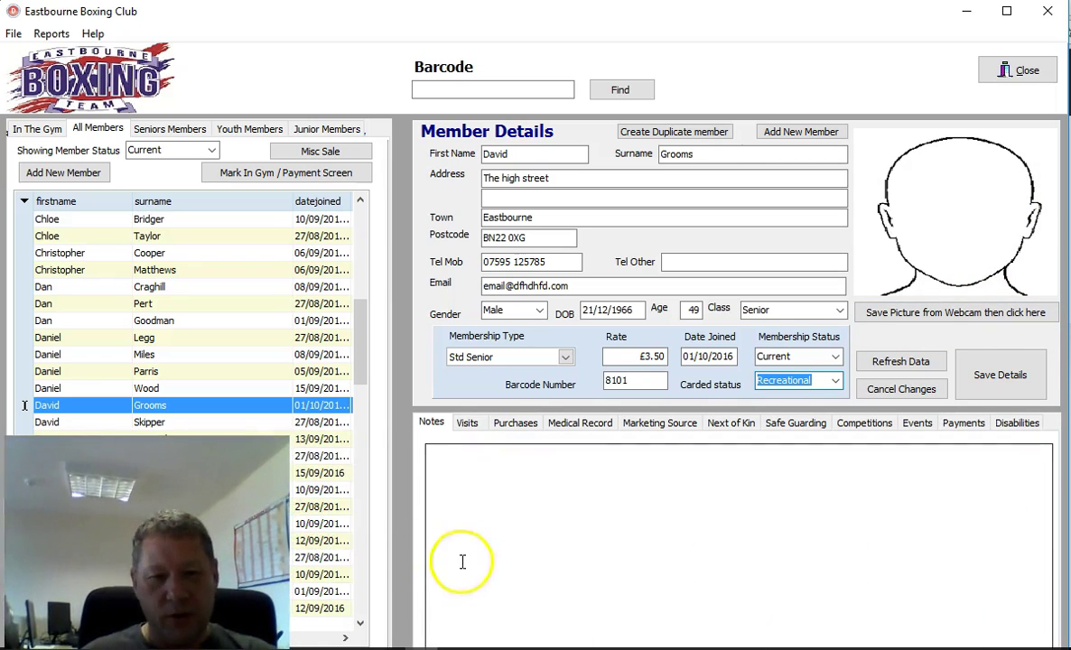
Step: Write the note 'hit head last training session' in the Notes box and select it
click(466, 472)
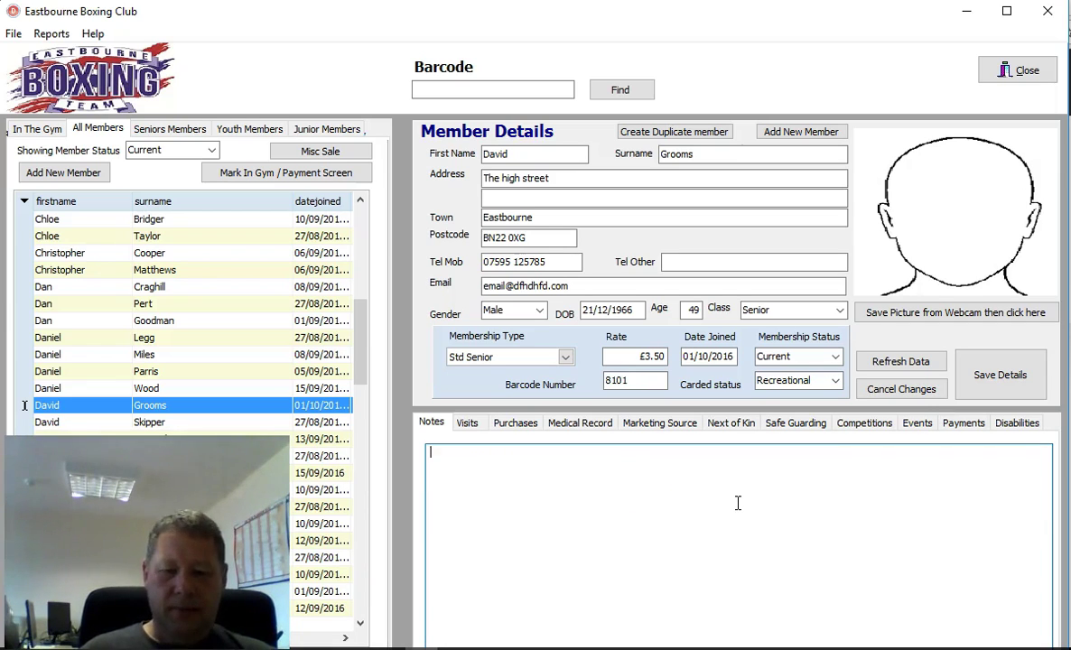
text(head last training se)
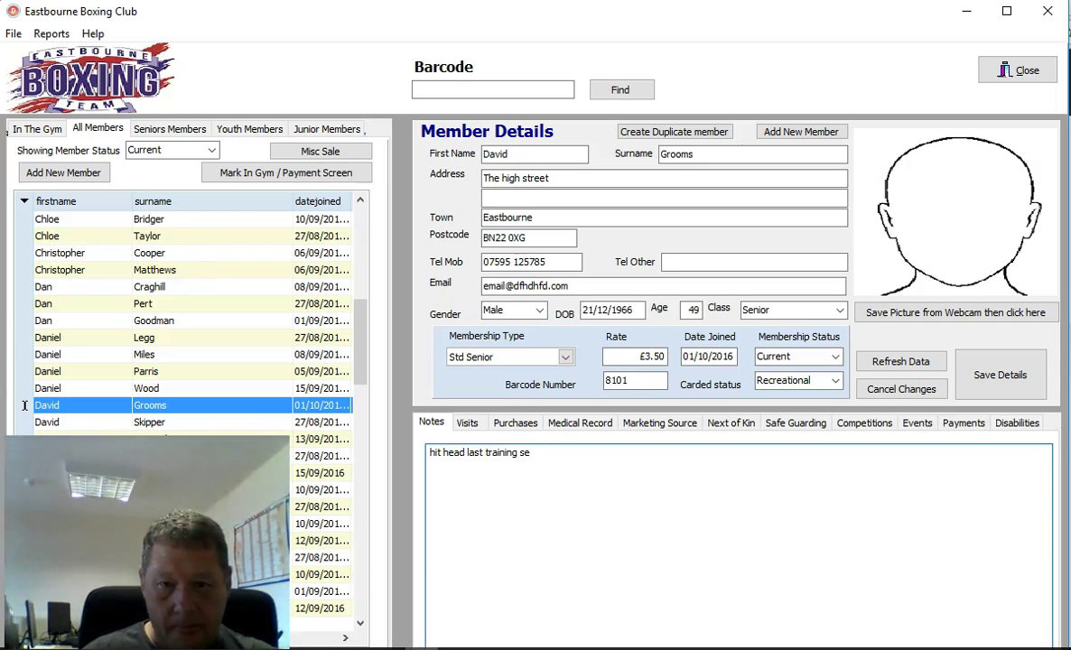
text(ion)
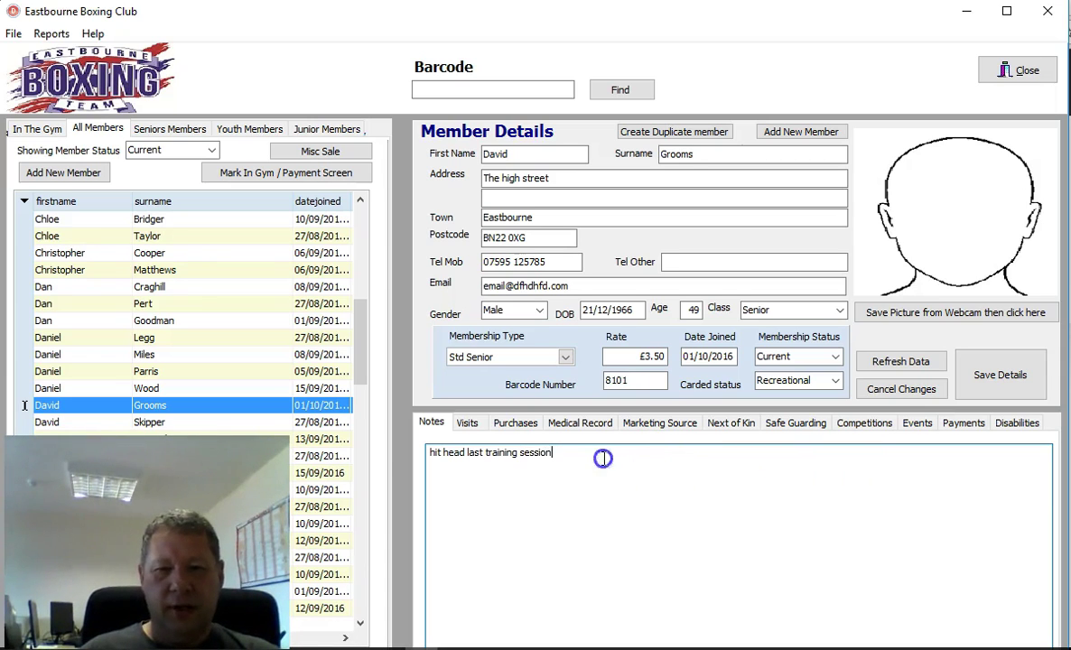
drag(602, 459, 396, 449)
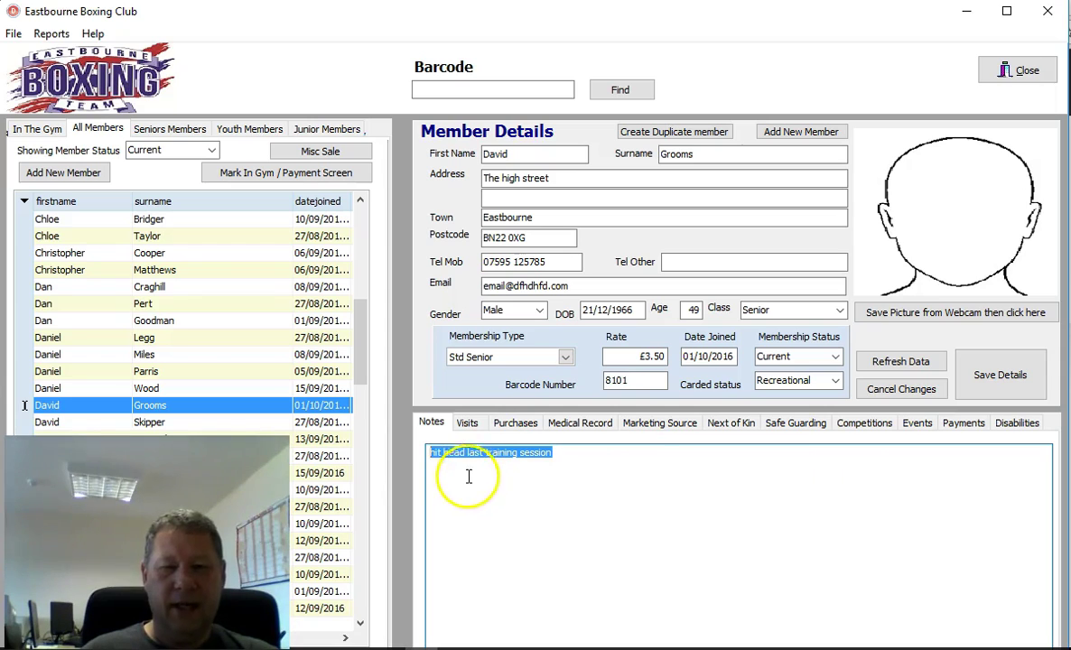
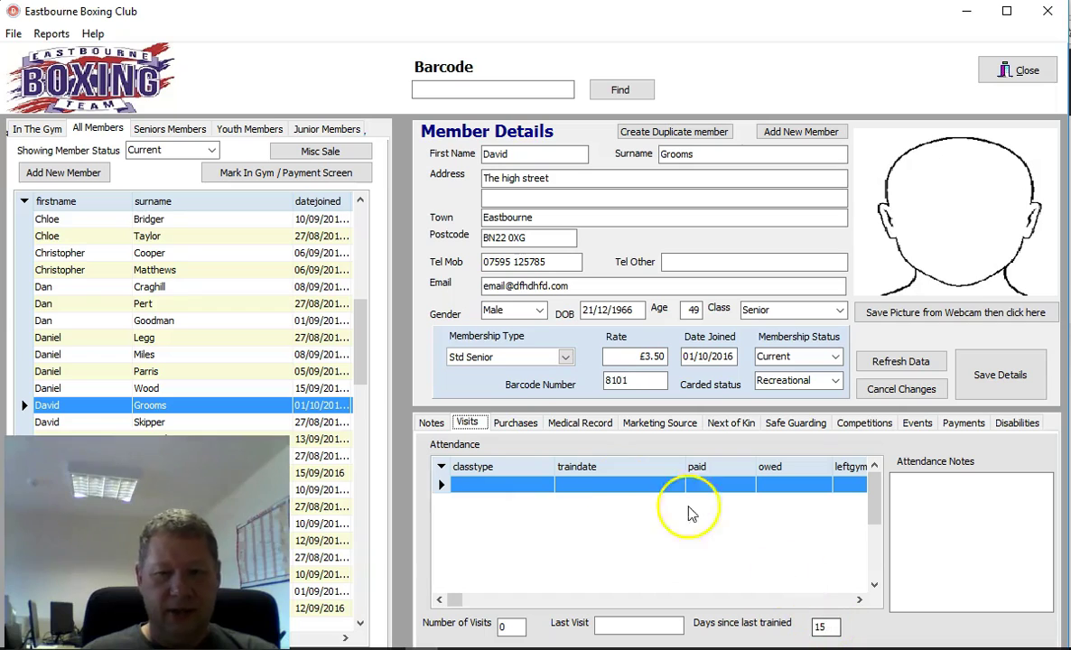
Step: Enter the doctor's name and telephone number in the member's Medical Record
click(522, 426)
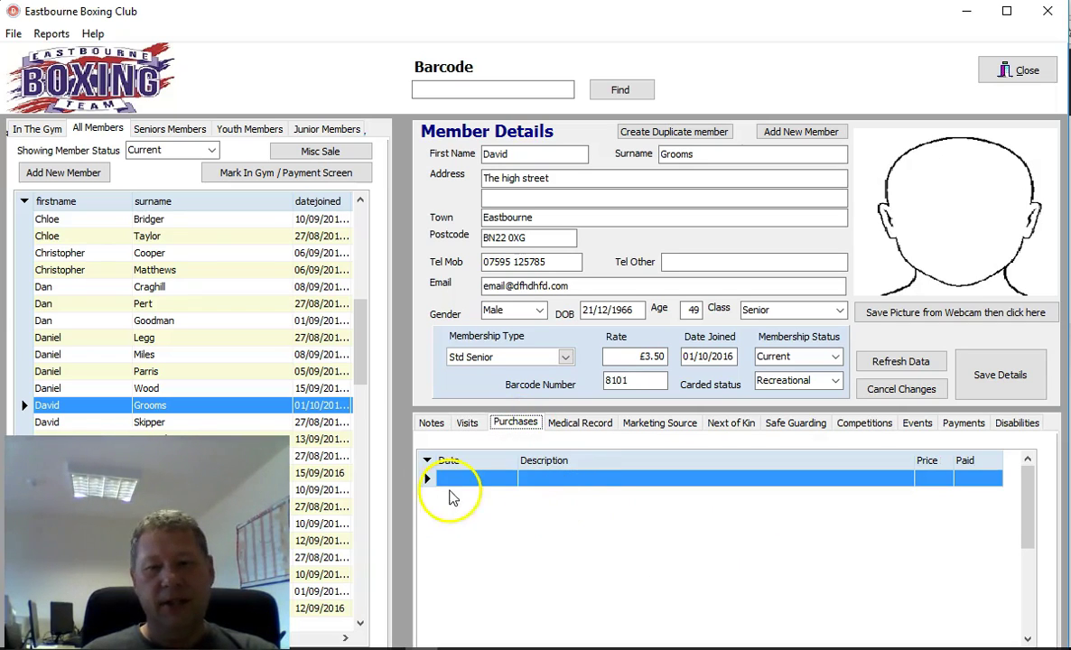
click(580, 424)
click(468, 505)
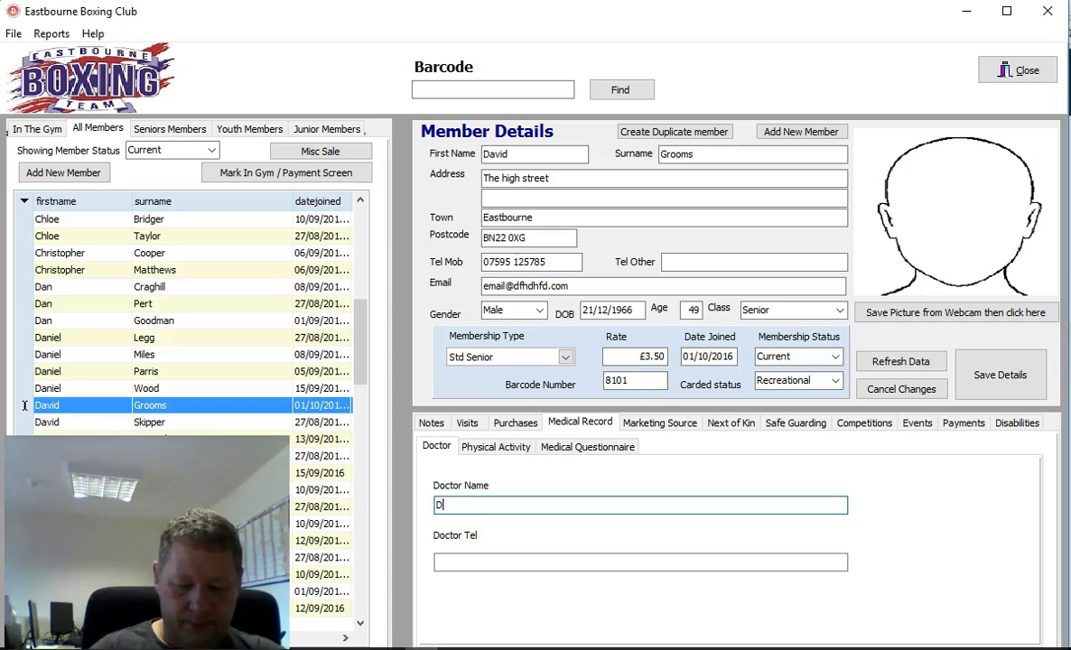
key(Tab)
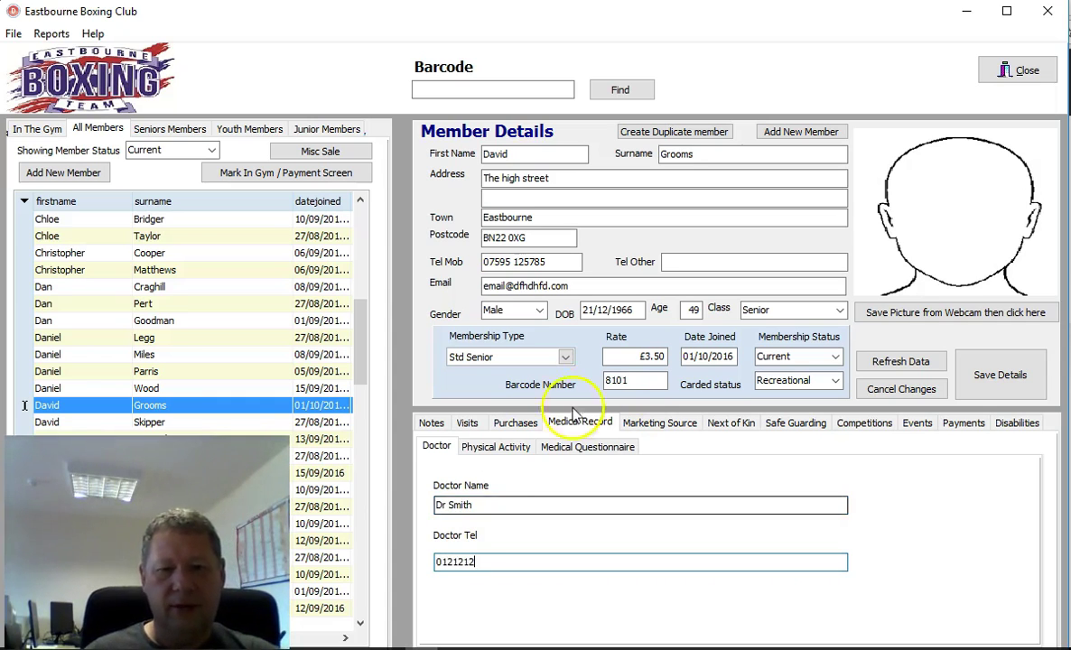
Step: Answer Yes to physical activity question 4
click(496, 446)
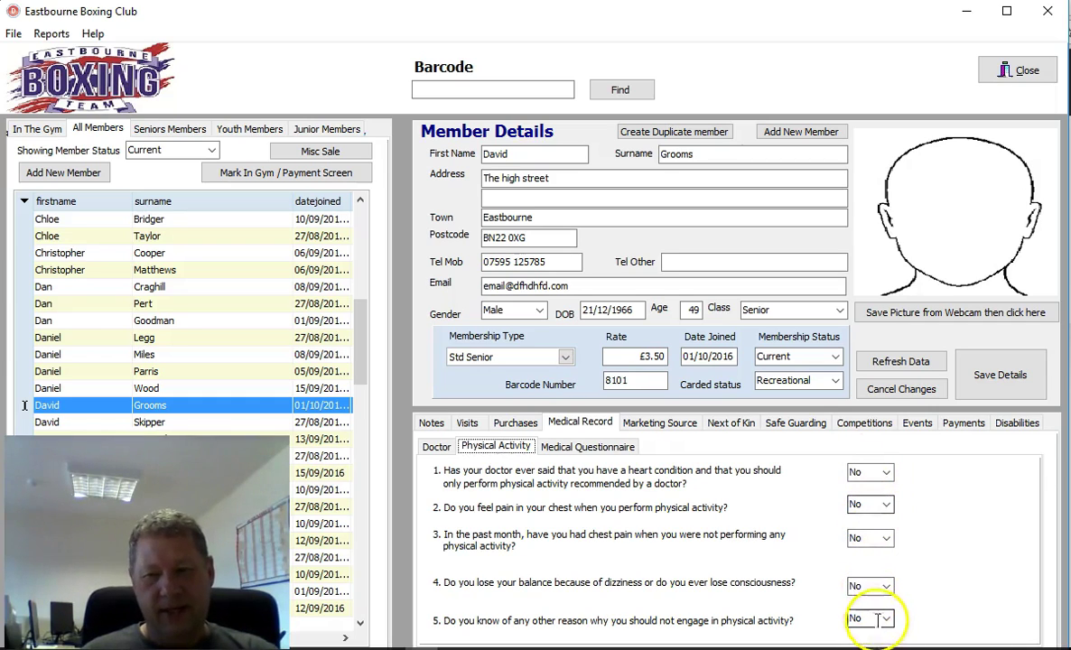
click(865, 587)
click(858, 616)
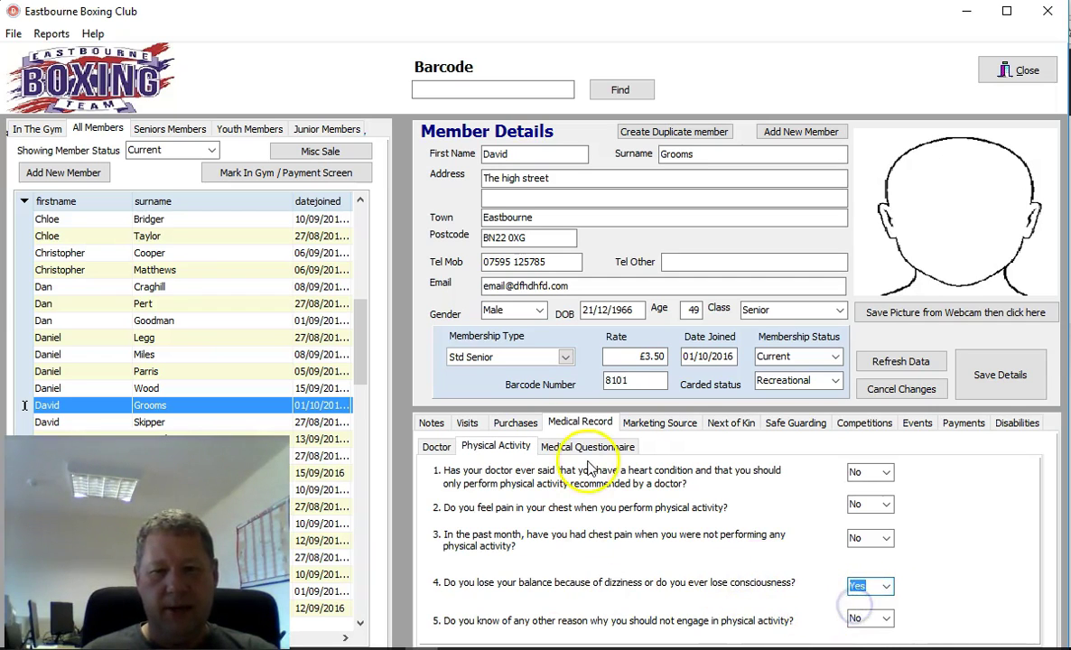
Step: Answer Yes to currently taking medication with 'pills', then list the Marketing Source options
click(587, 452)
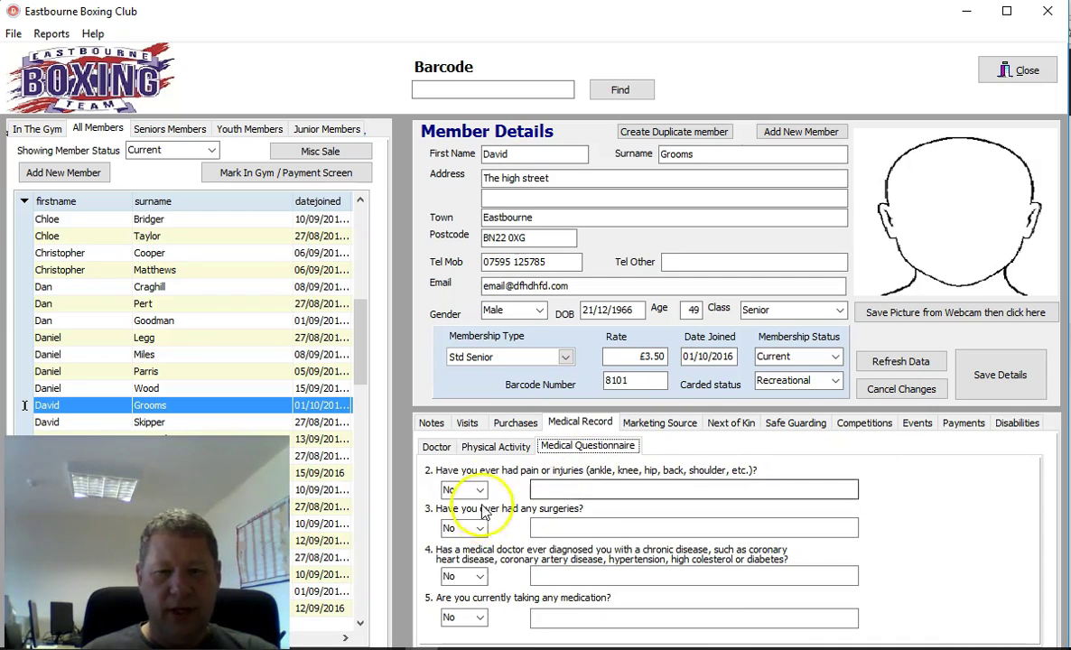
click(480, 619)
click(456, 634)
click(576, 621)
text(pills)
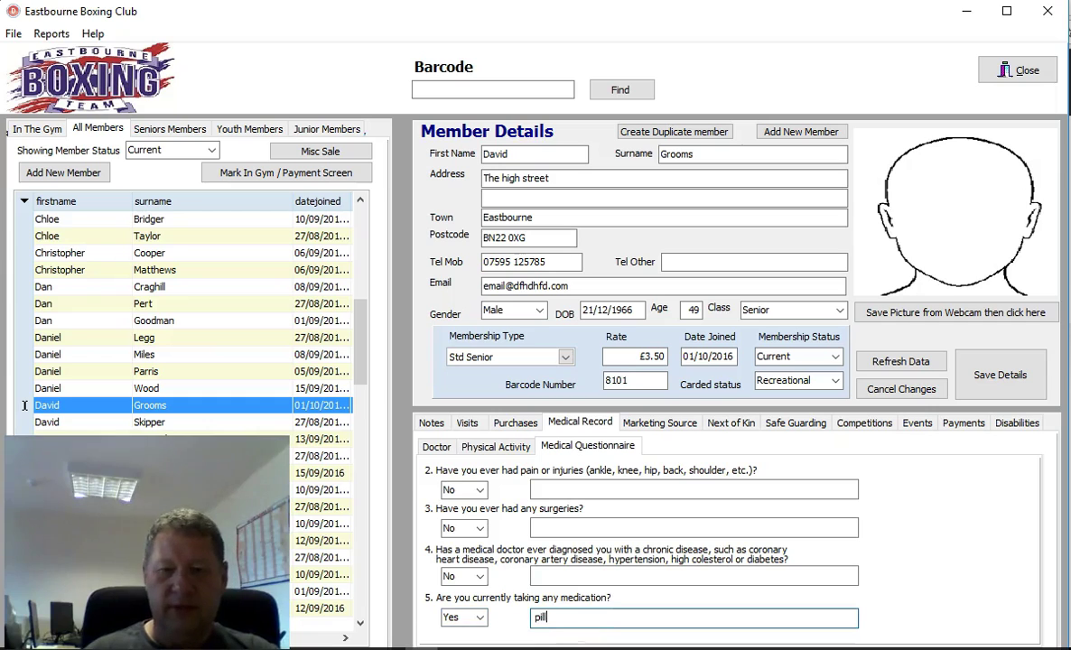
click(671, 426)
click(555, 487)
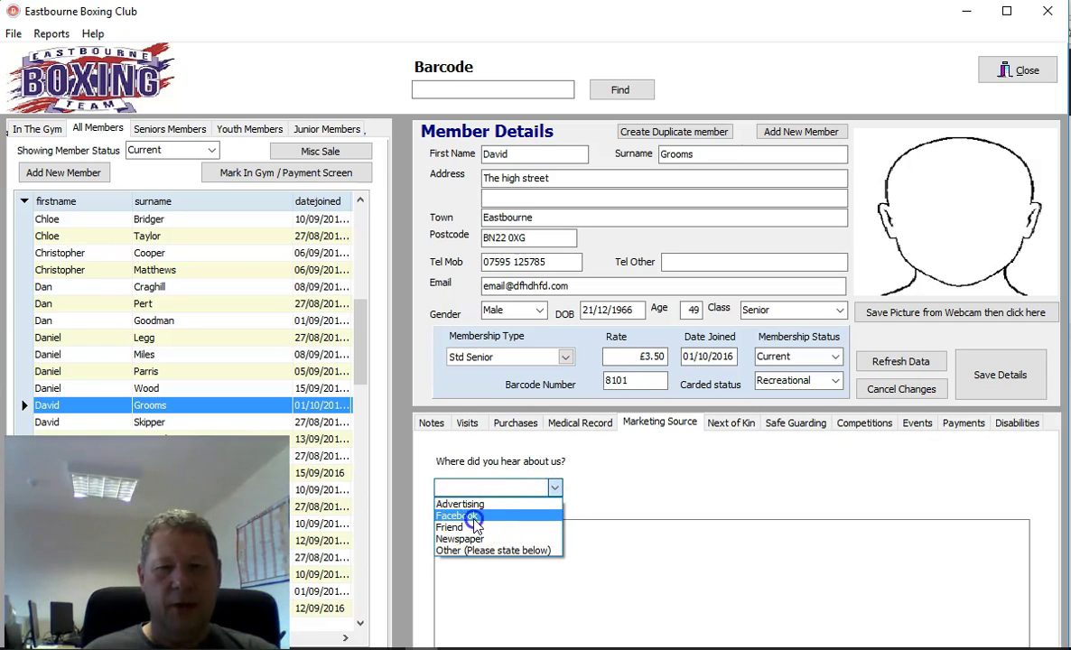
Step: Set the marketing source to Facebook with the note 'sdfsdfsd'
click(474, 516)
click(477, 545)
text(sdfsdfsd)
Step: Look through Next of Kin, Safe Guarding, Competitions, Events, Payments and Disabilities sections
click(731, 425)
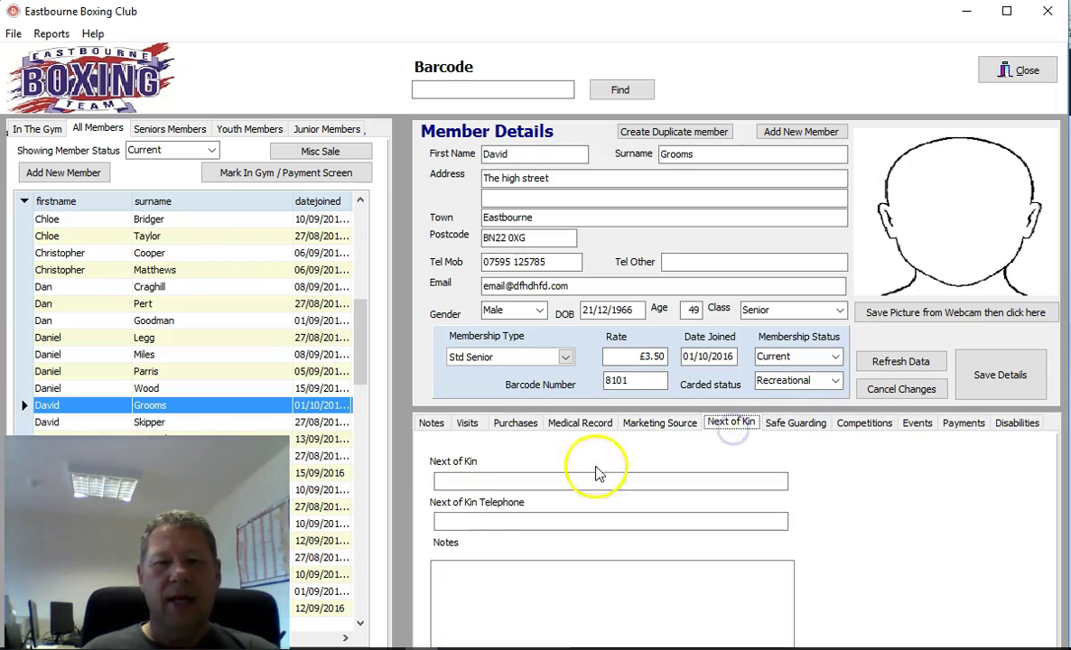
click(467, 480)
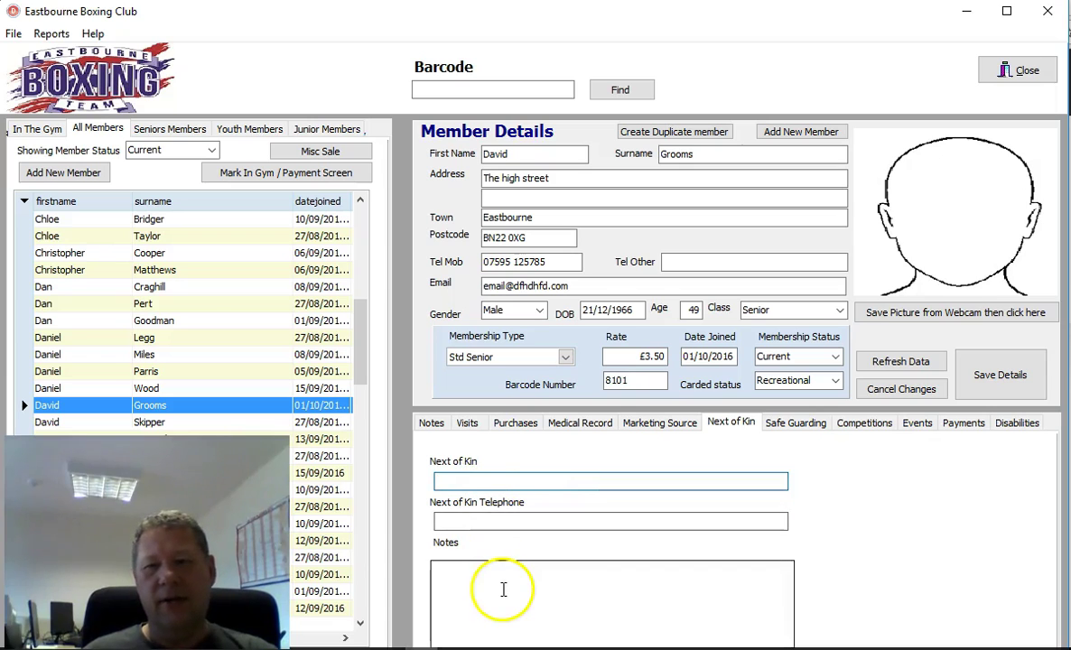
click(794, 427)
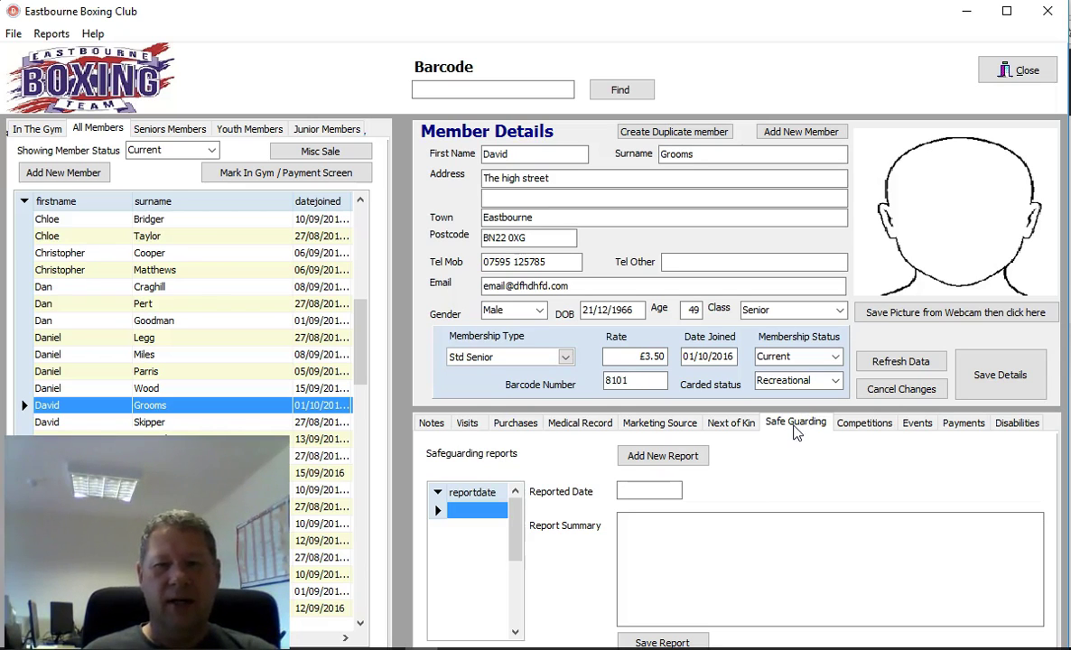
click(884, 429)
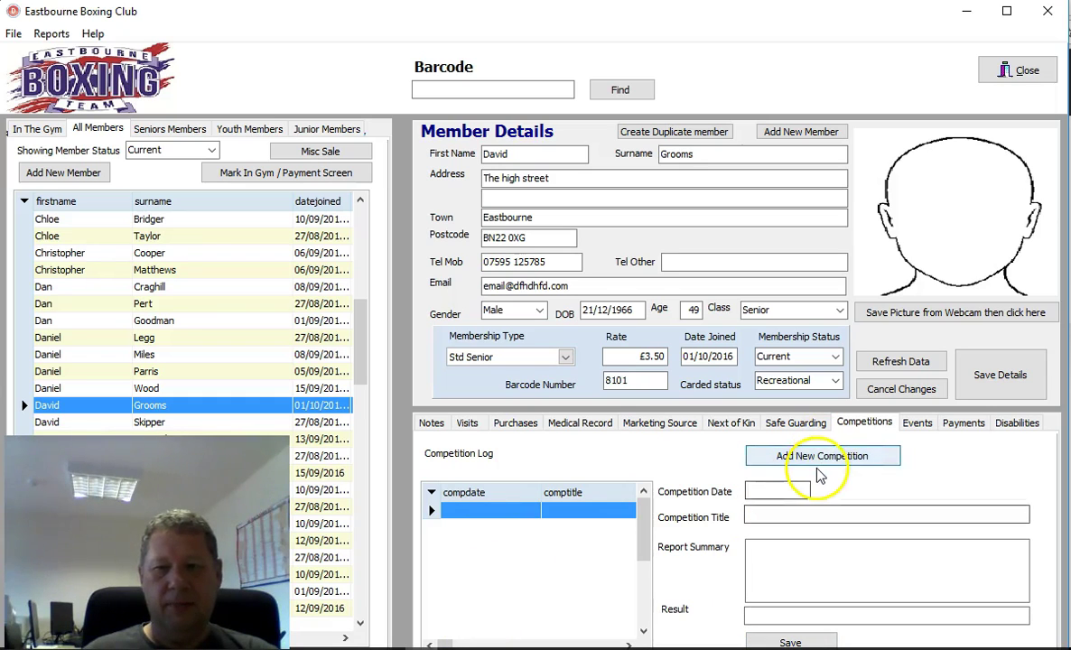
click(919, 424)
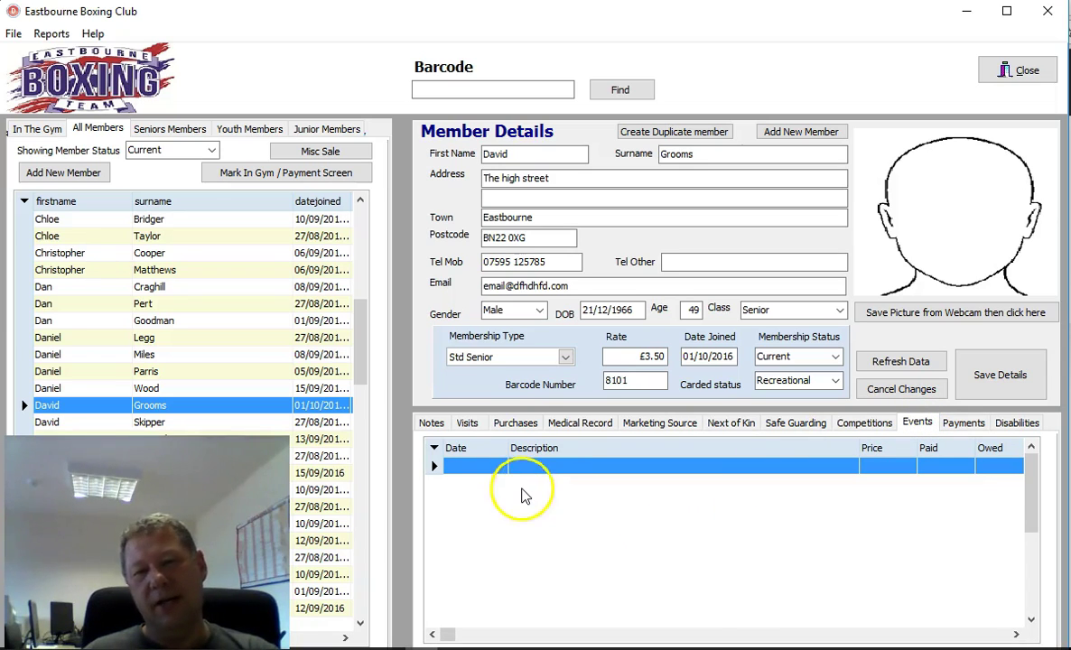
click(963, 423)
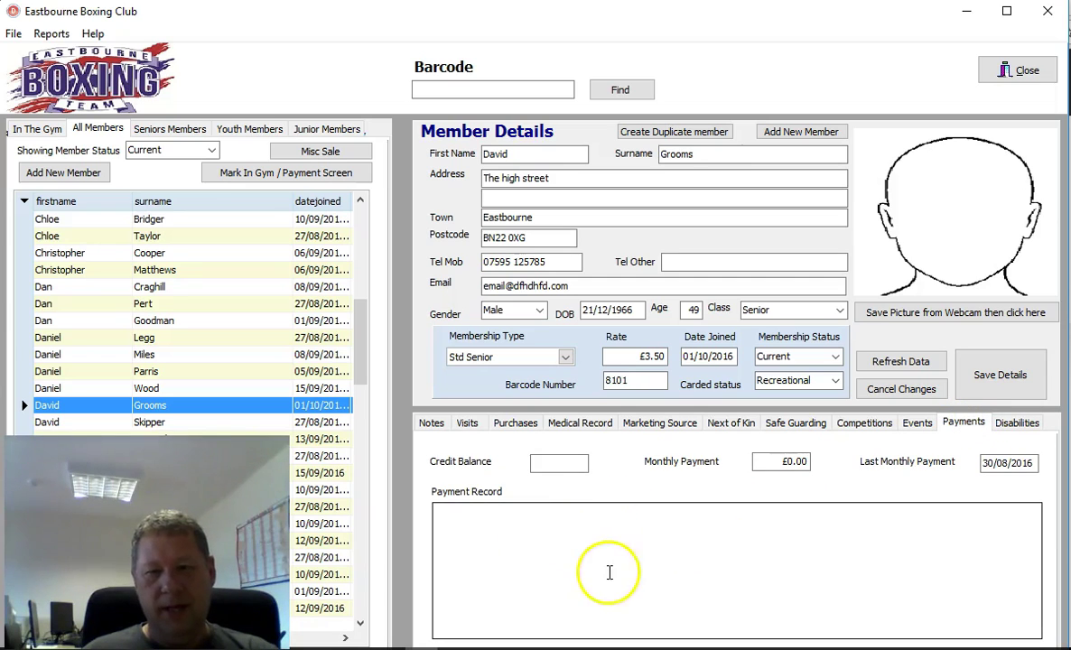
click(548, 468)
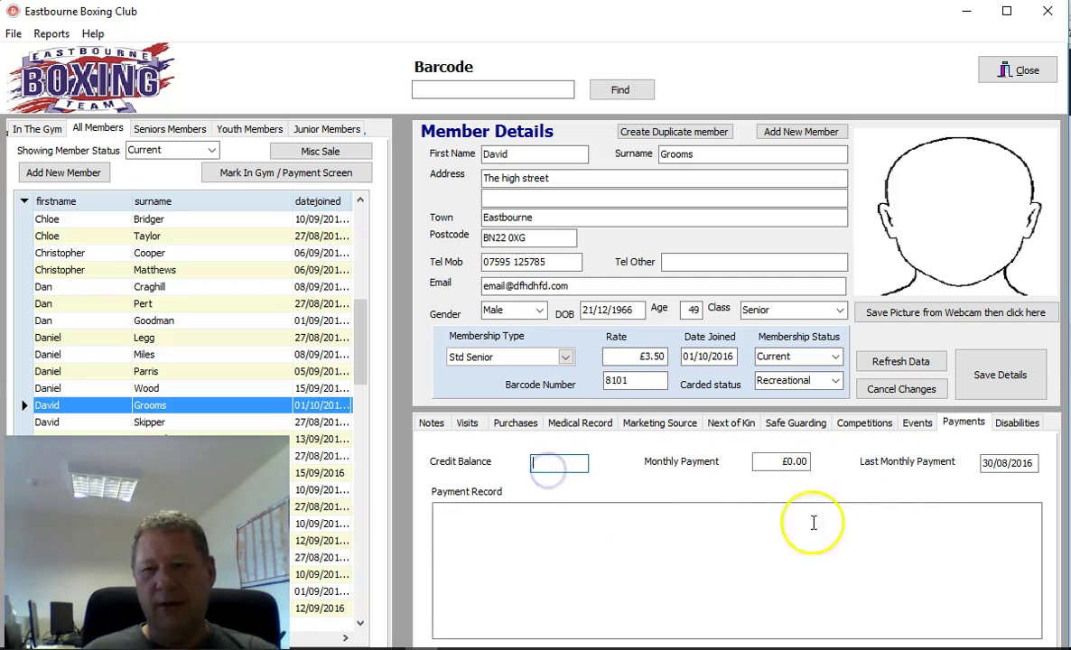
click(1018, 424)
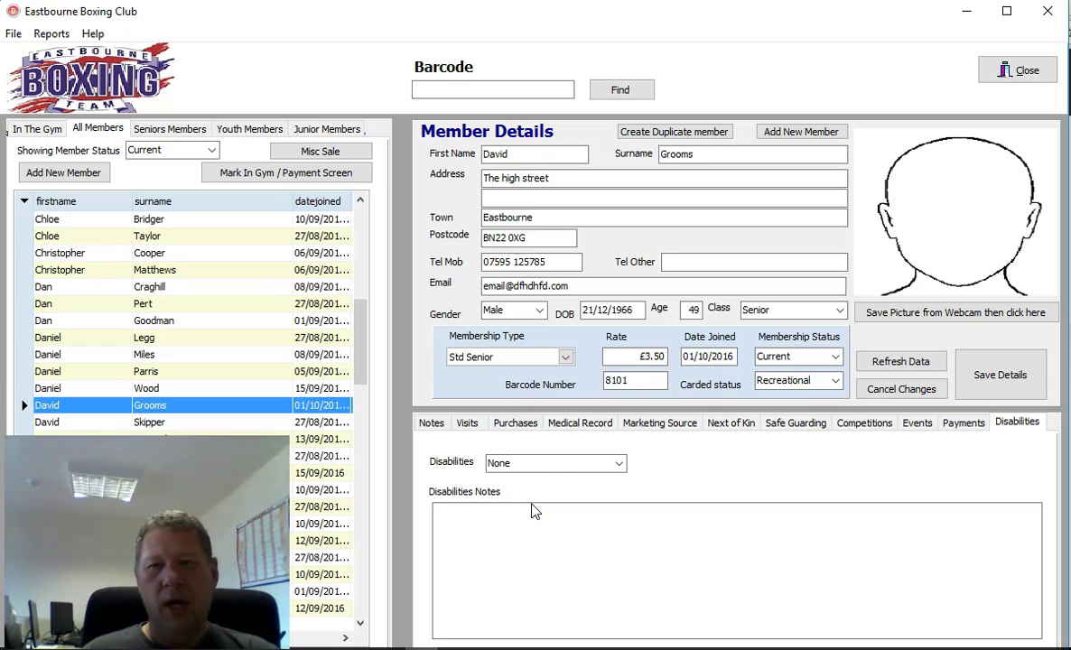
Step: Recheck the Notes, Medical Record, Next of Kin and Disabilities sections, then save the details
click(437, 426)
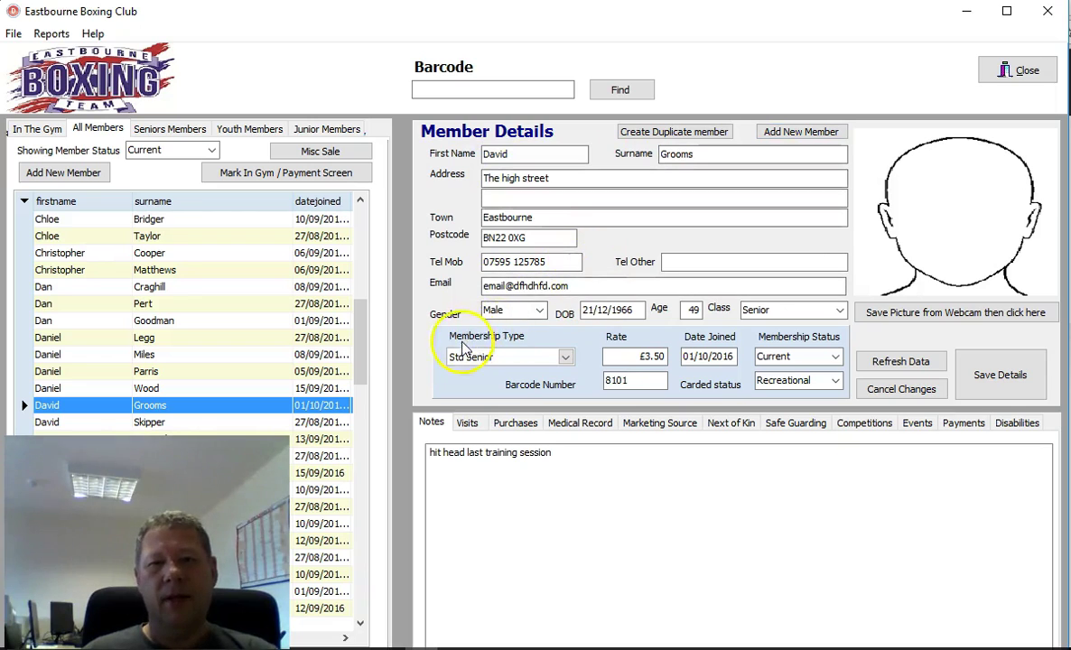
click(581, 431)
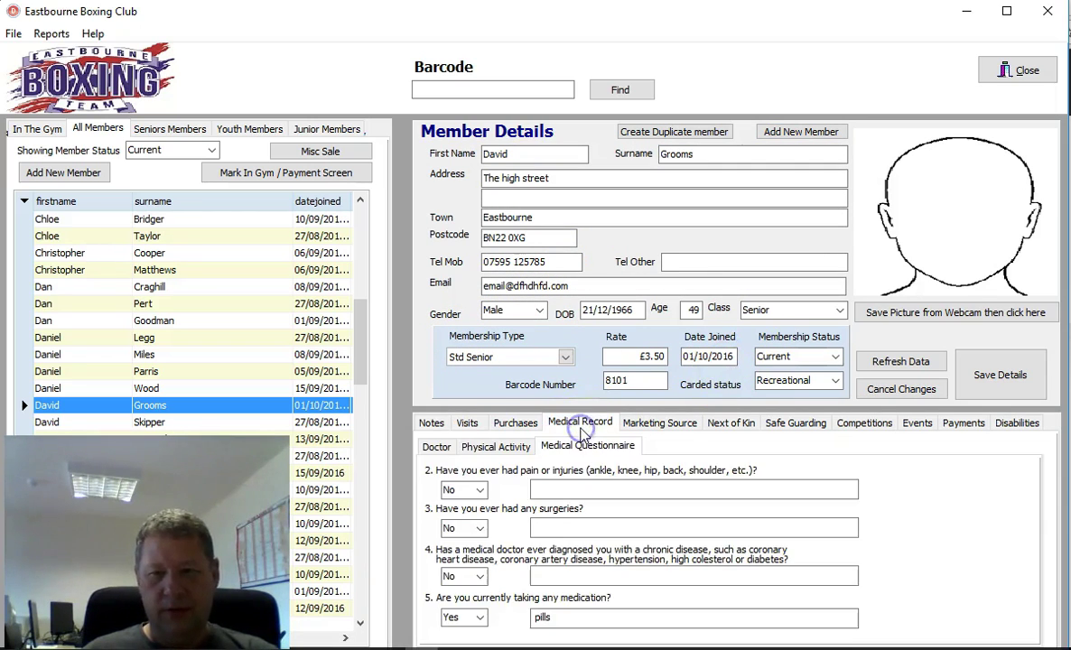
click(727, 424)
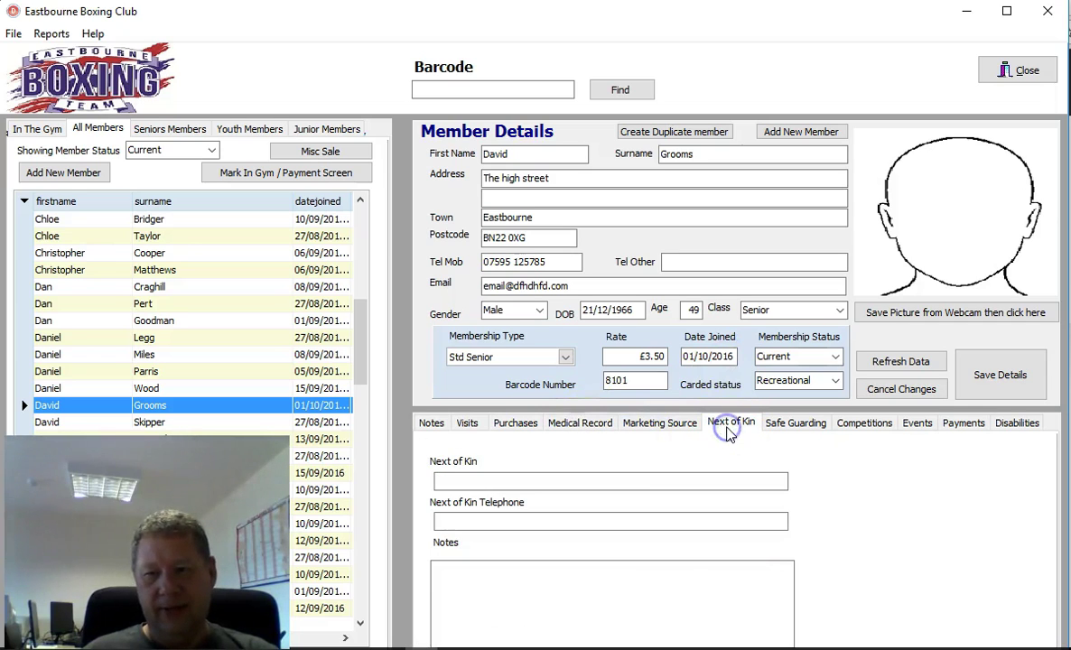
click(1016, 423)
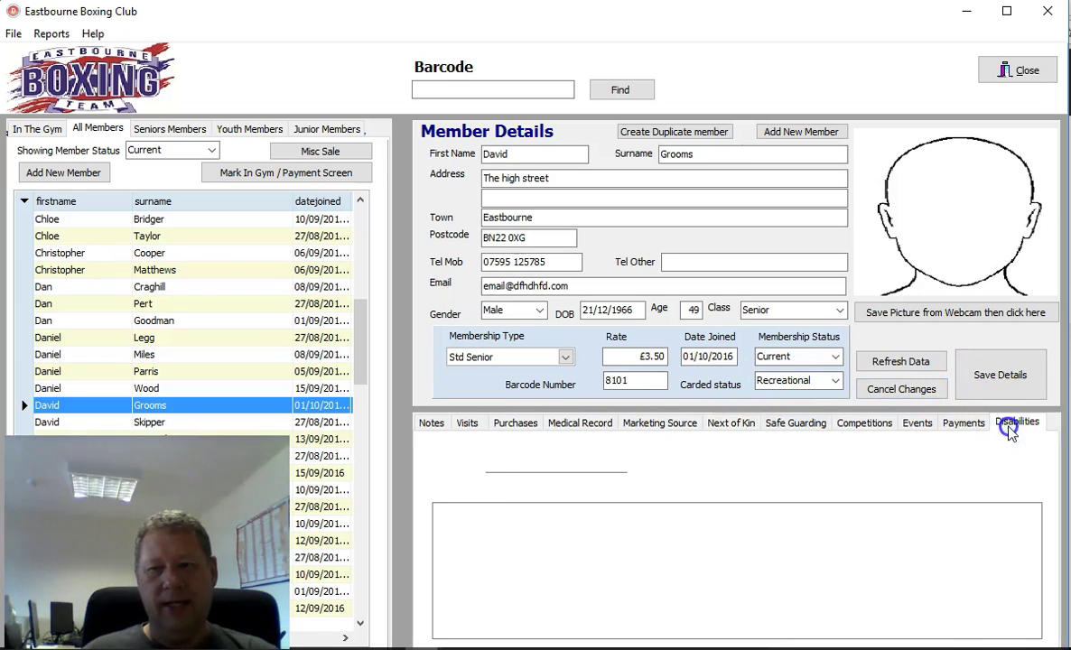
click(1012, 375)
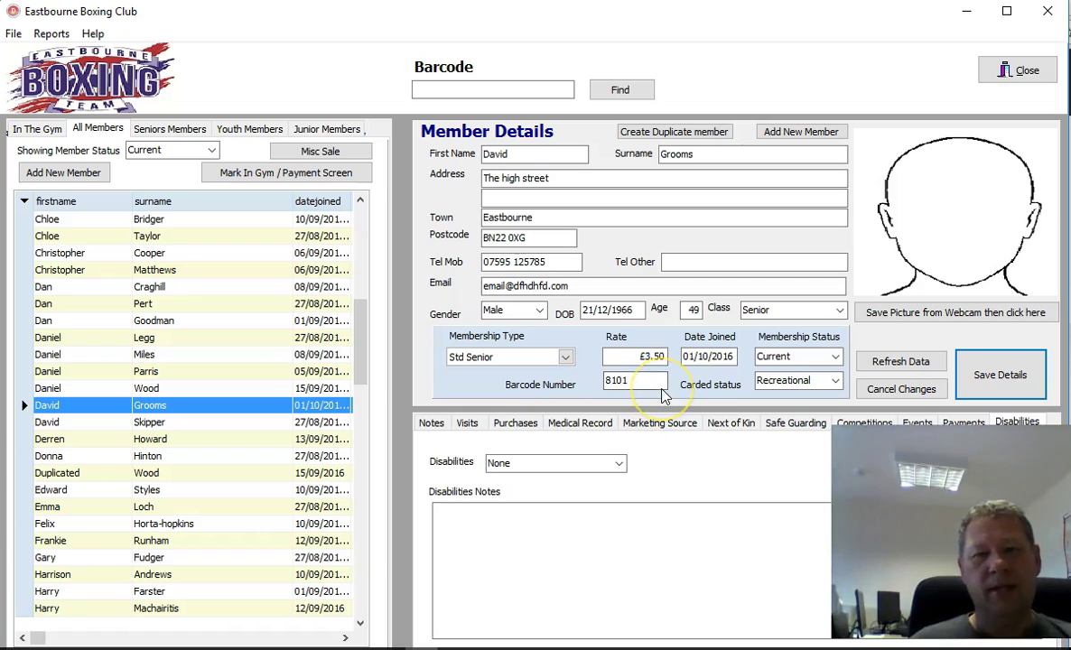
Step: Copy barcode 8101 from the record into the Barcode search box
double_click(623, 383)
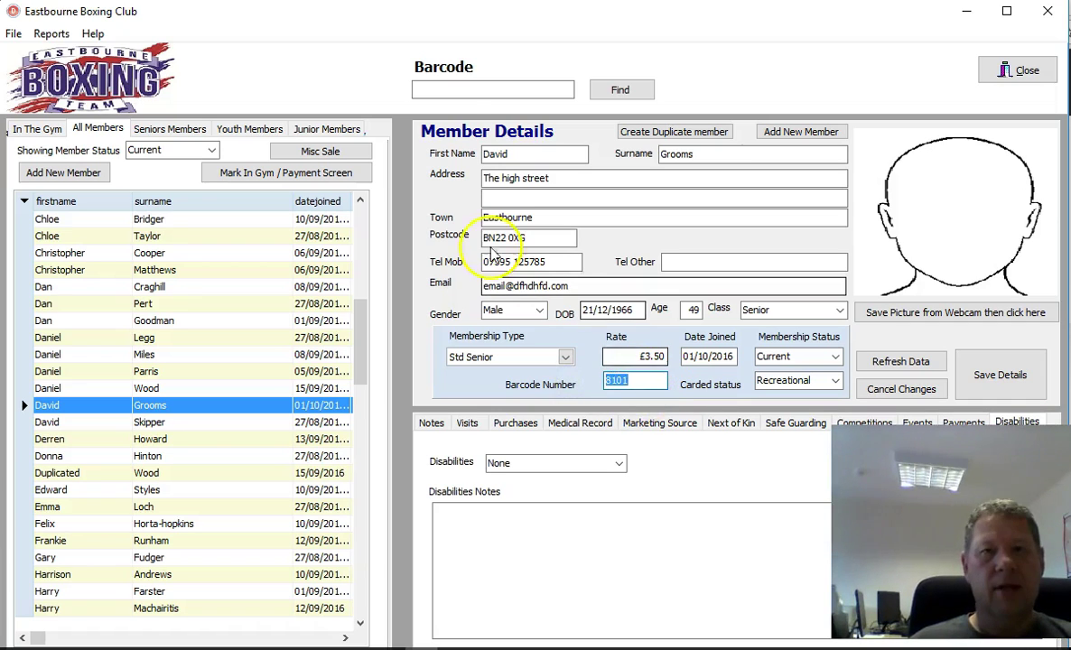
click(459, 88)
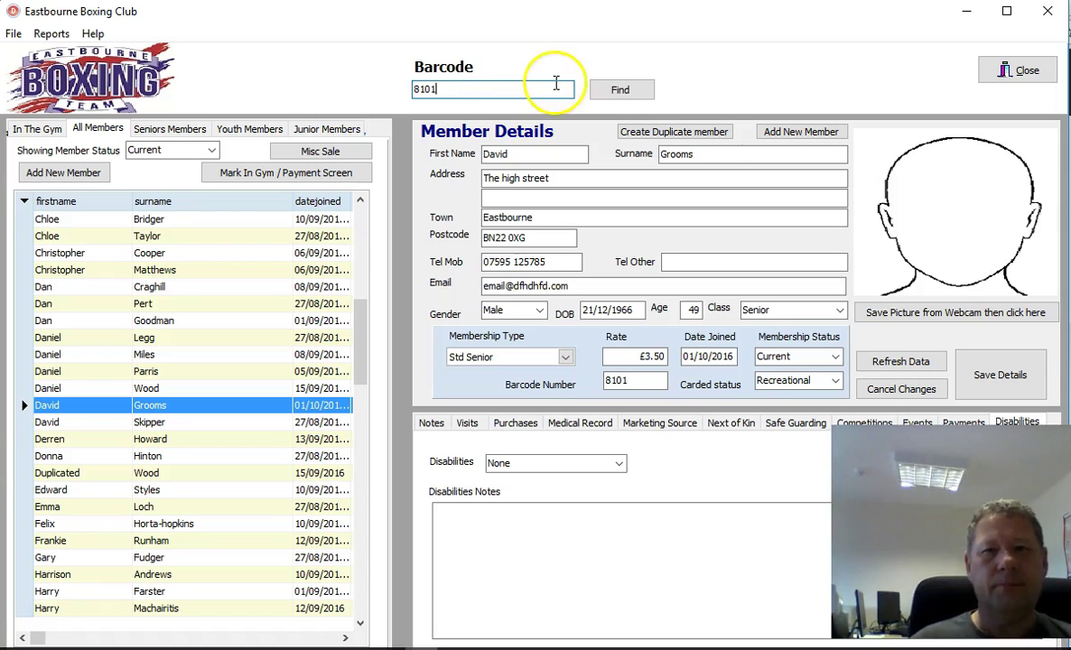
Step: Find barcode 8101 to open the Member Attendance / Payment screen showing £13.50
click(617, 90)
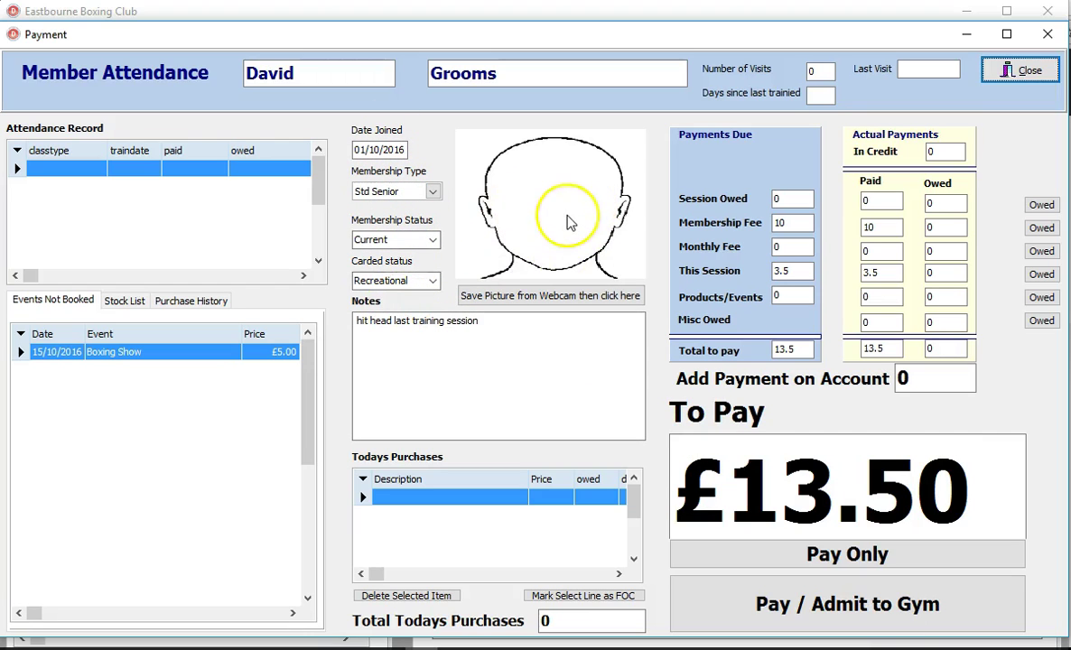
click(415, 326)
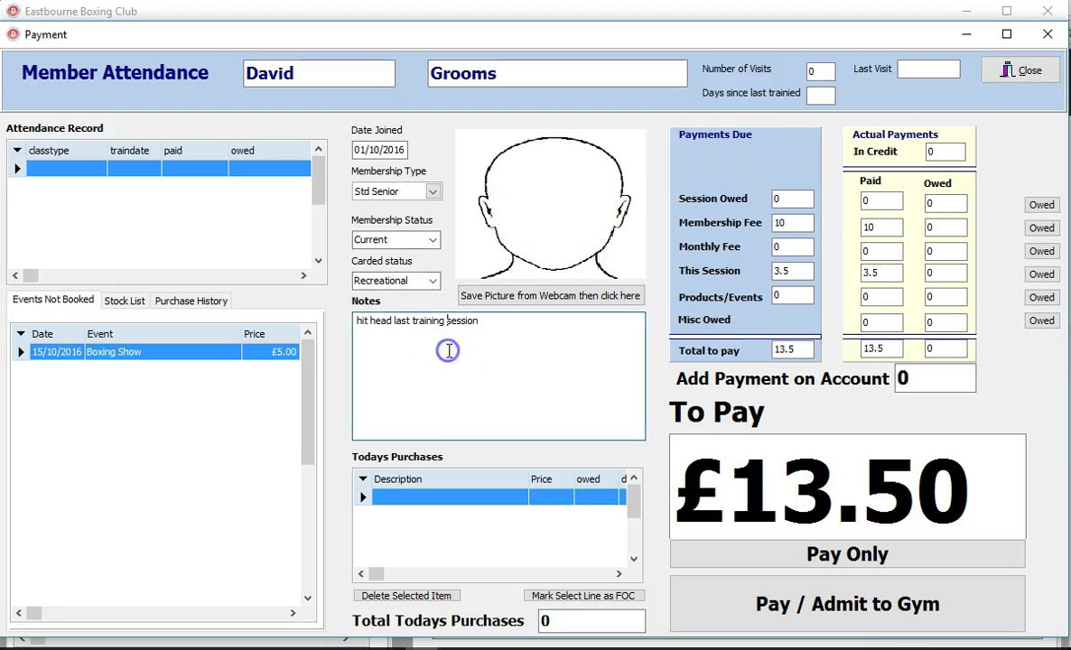
drag(488, 325, 343, 340)
click(437, 354)
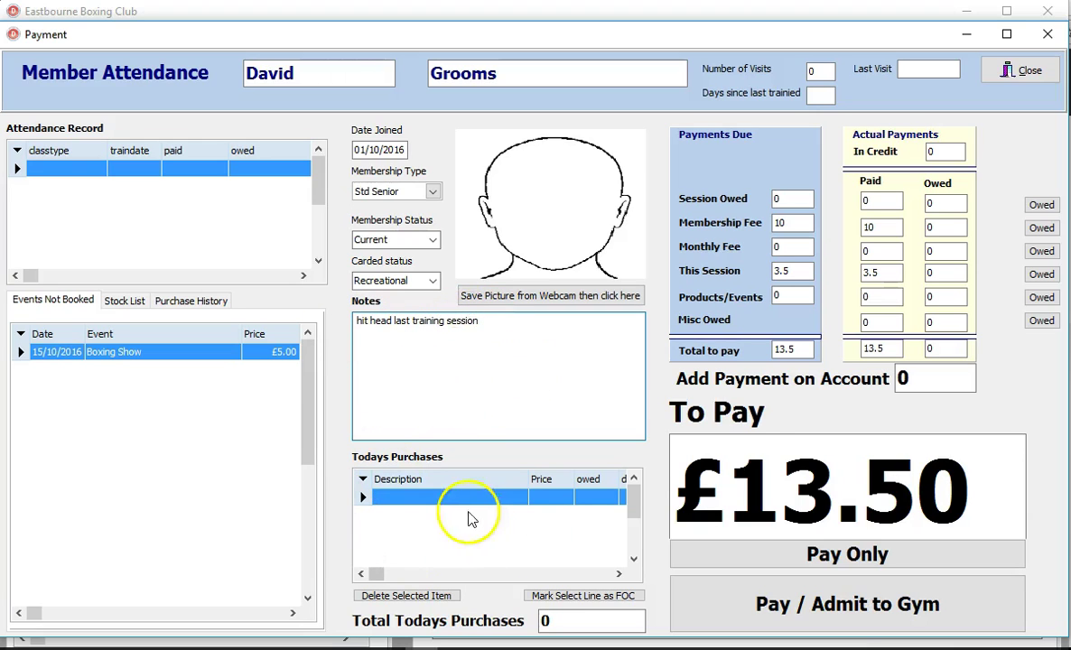
click(492, 574)
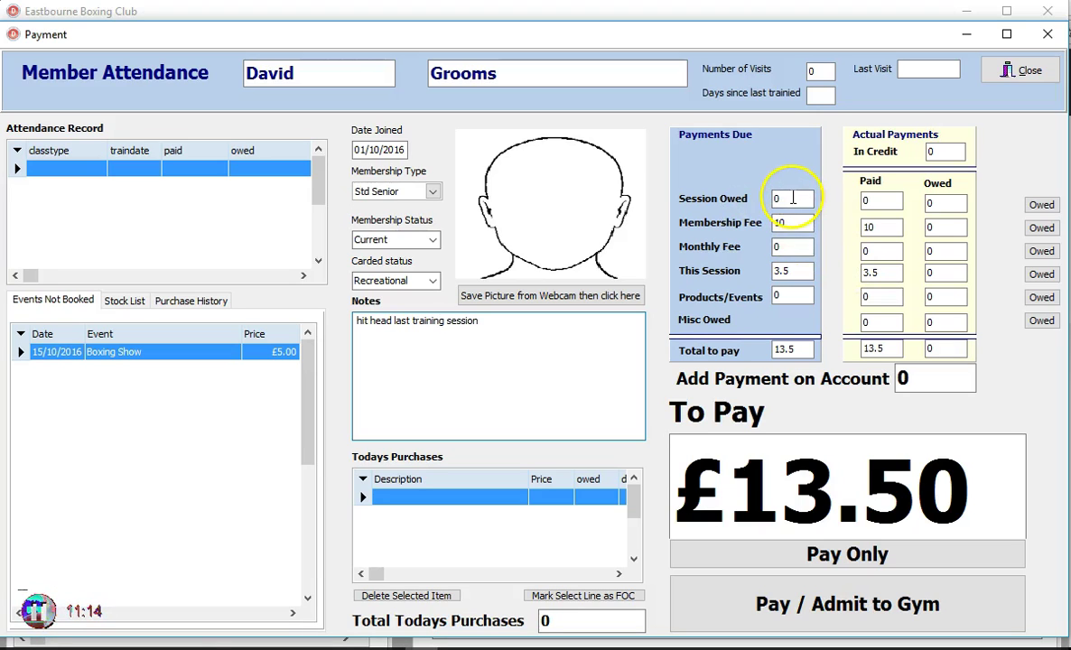
double_click(867, 226)
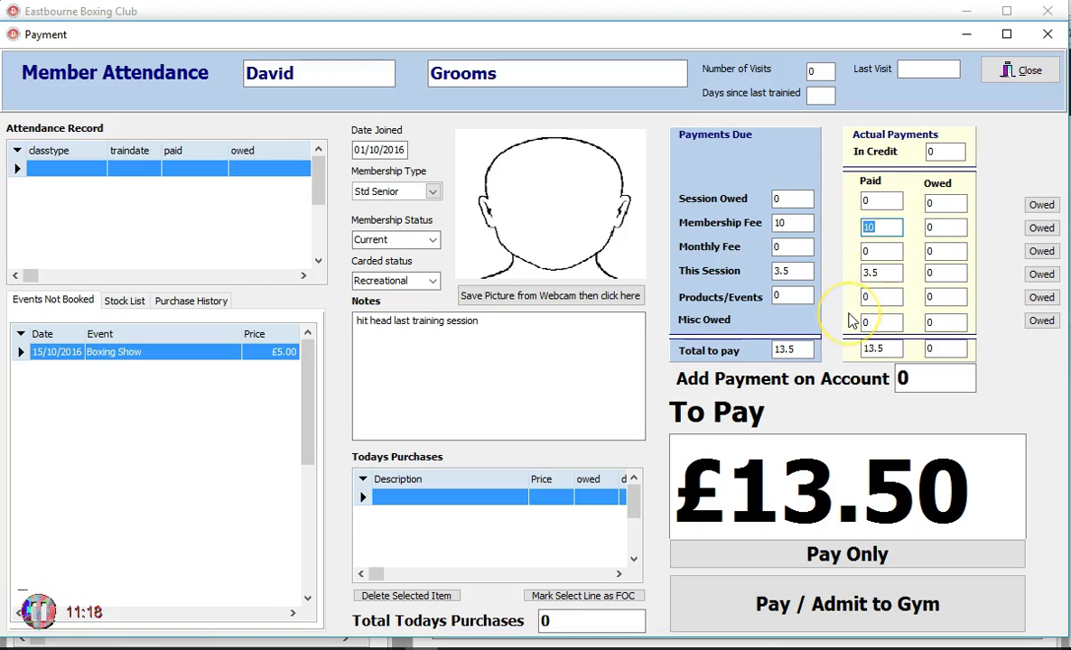
double_click(871, 271)
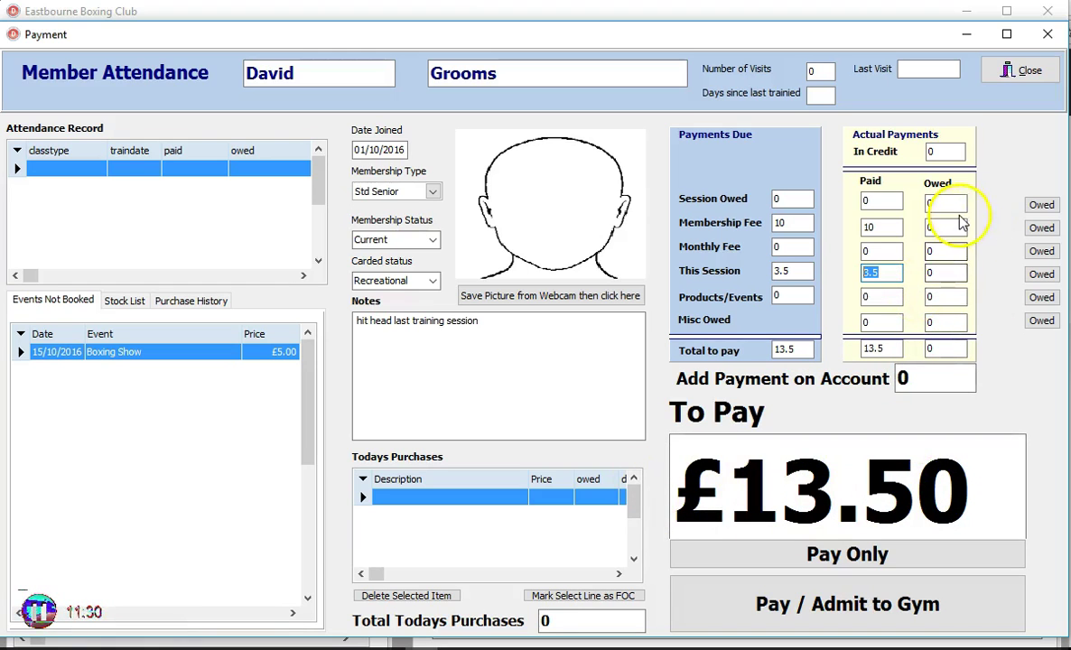
Step: Toggle the Paid/Owed status of the £10 membership fee and £3.50 session rows
click(1040, 229)
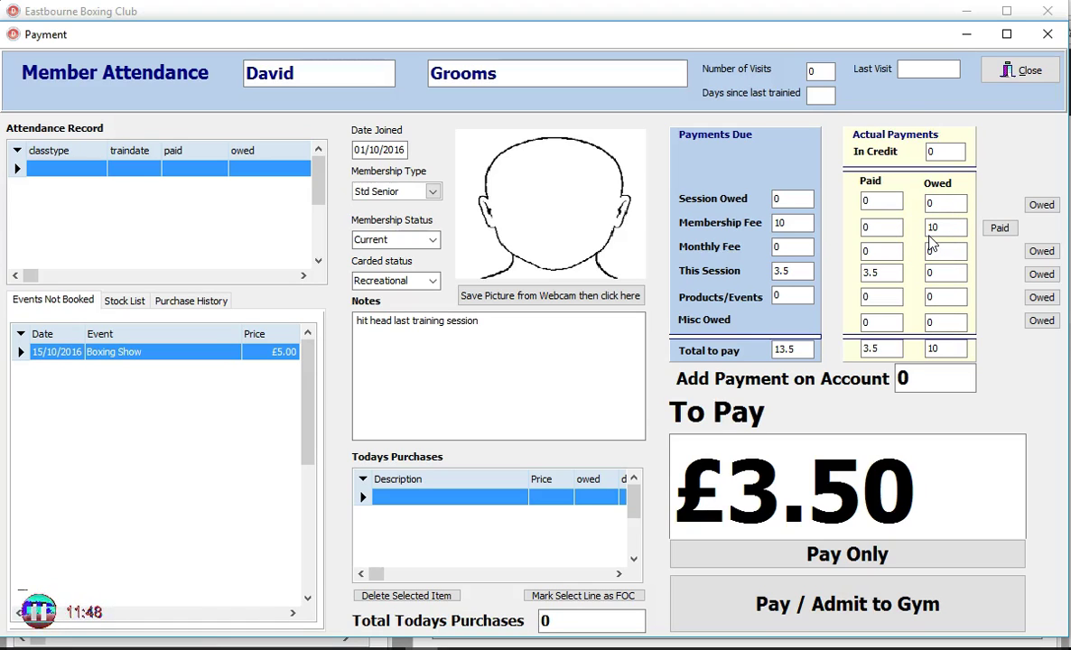
click(948, 232)
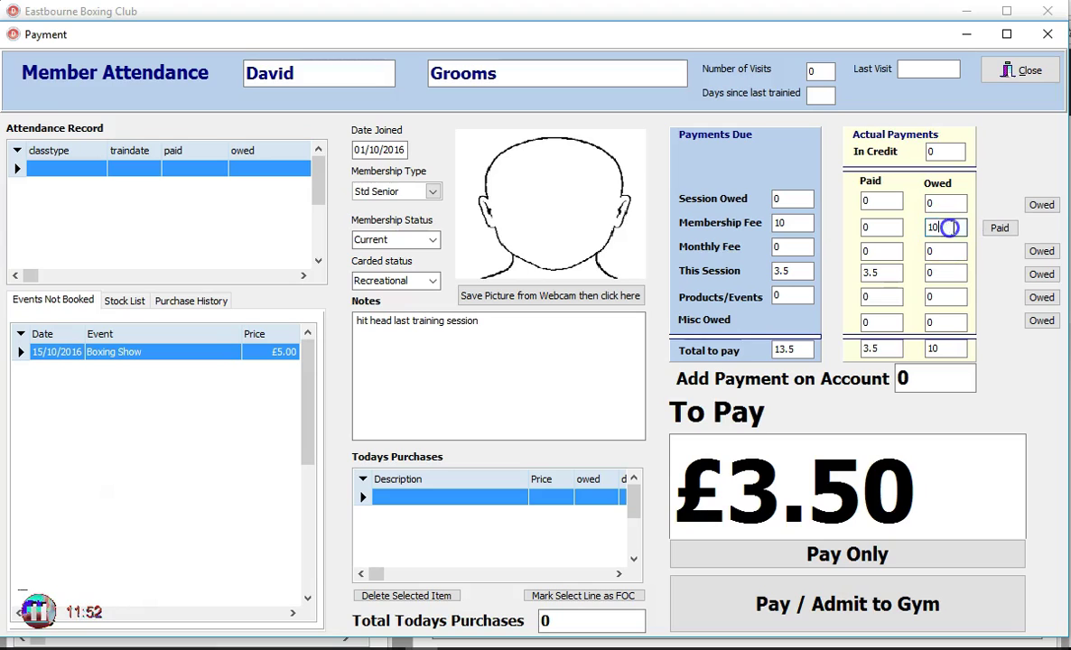
click(998, 229)
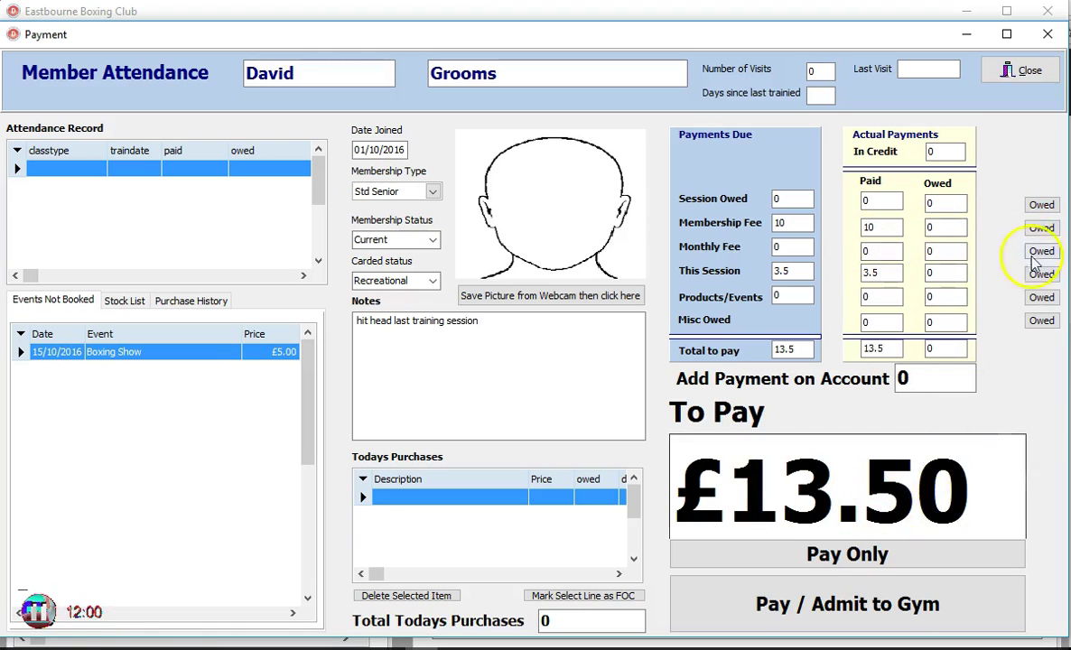
click(1041, 229)
click(997, 227)
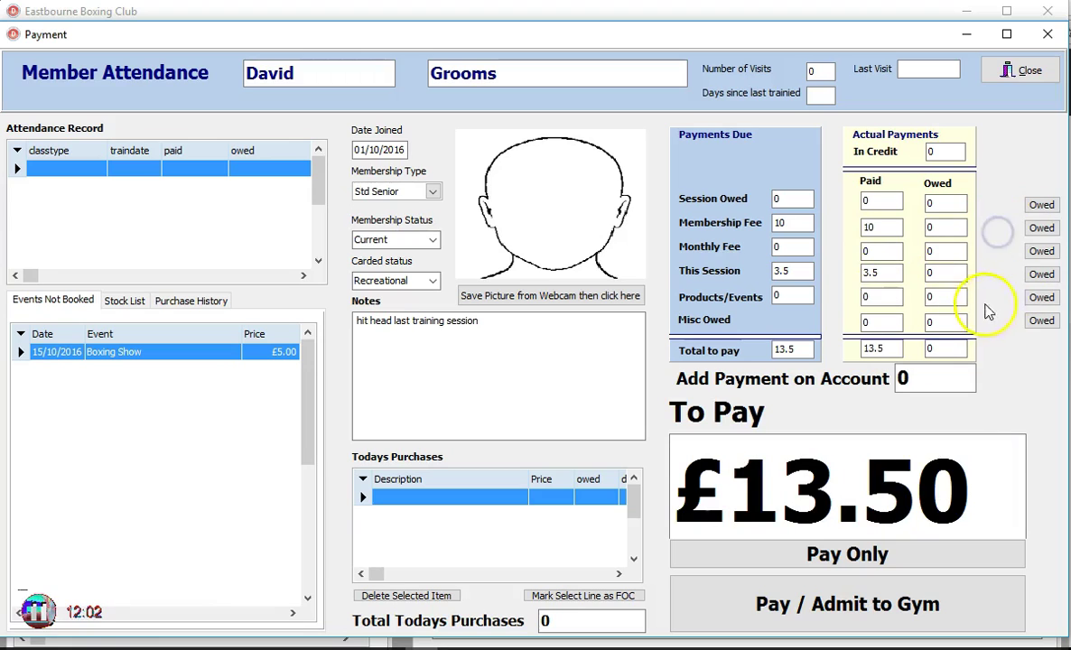
click(1041, 275)
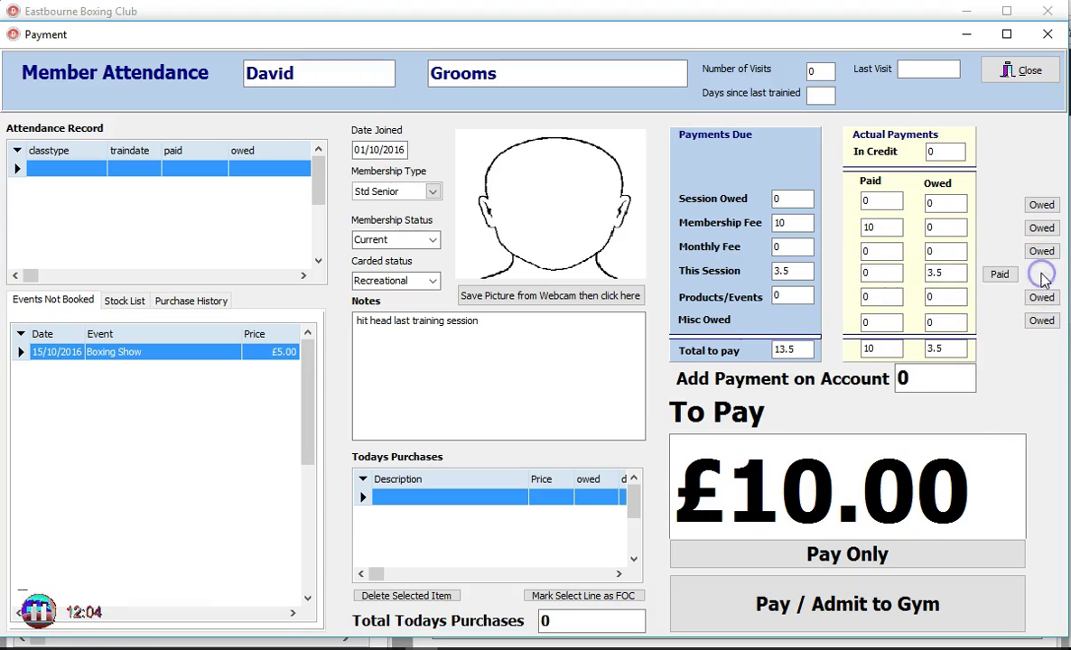
click(1041, 228)
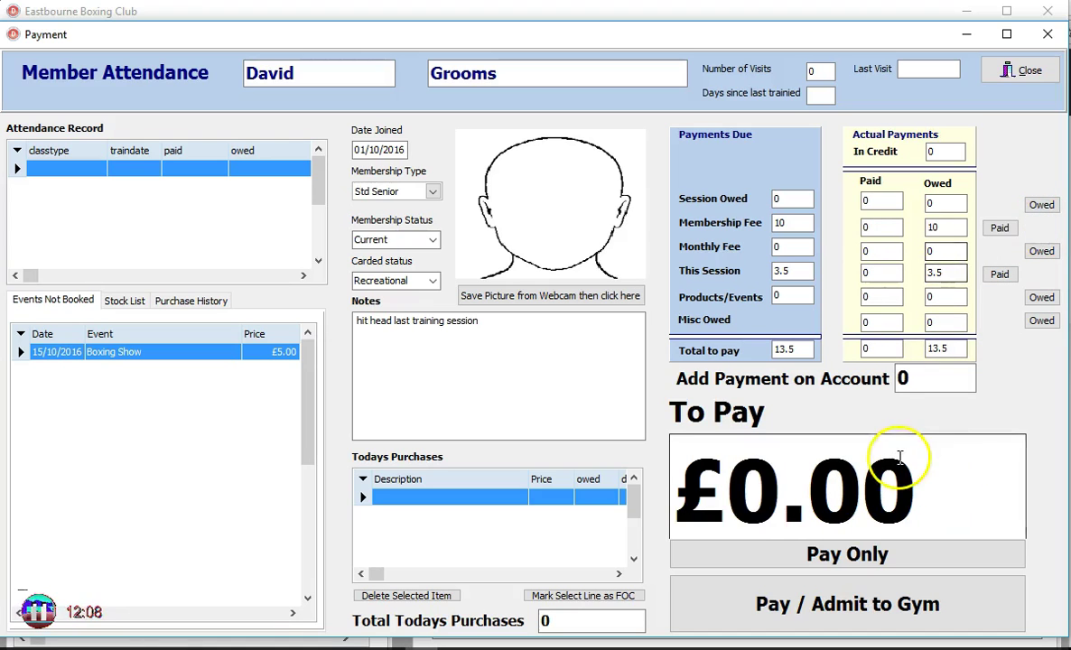
click(1000, 229)
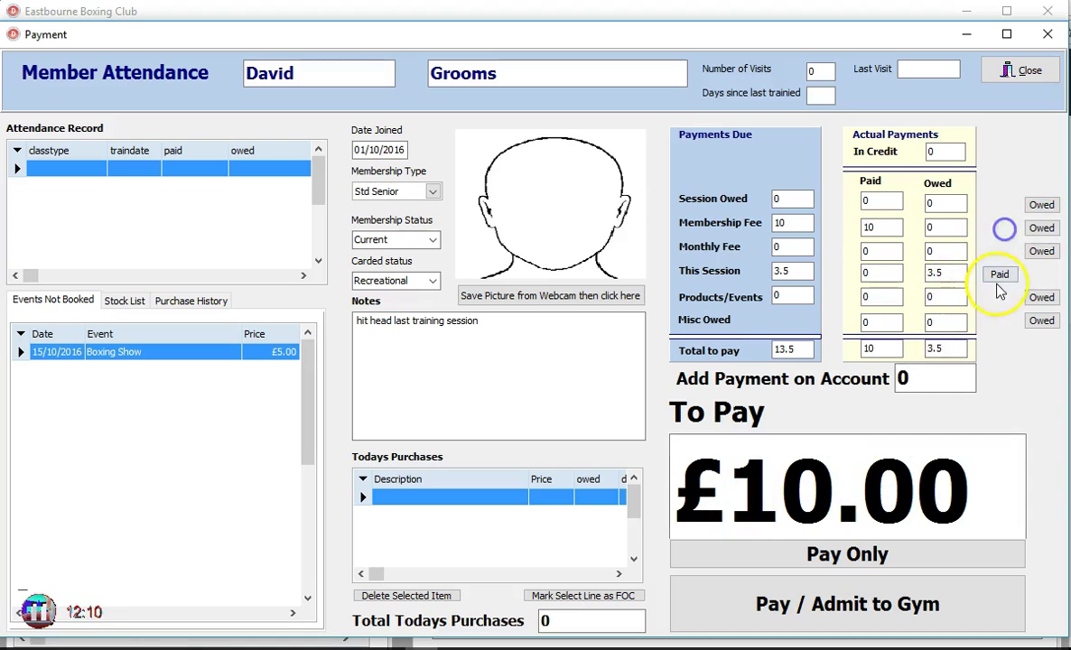
click(1000, 273)
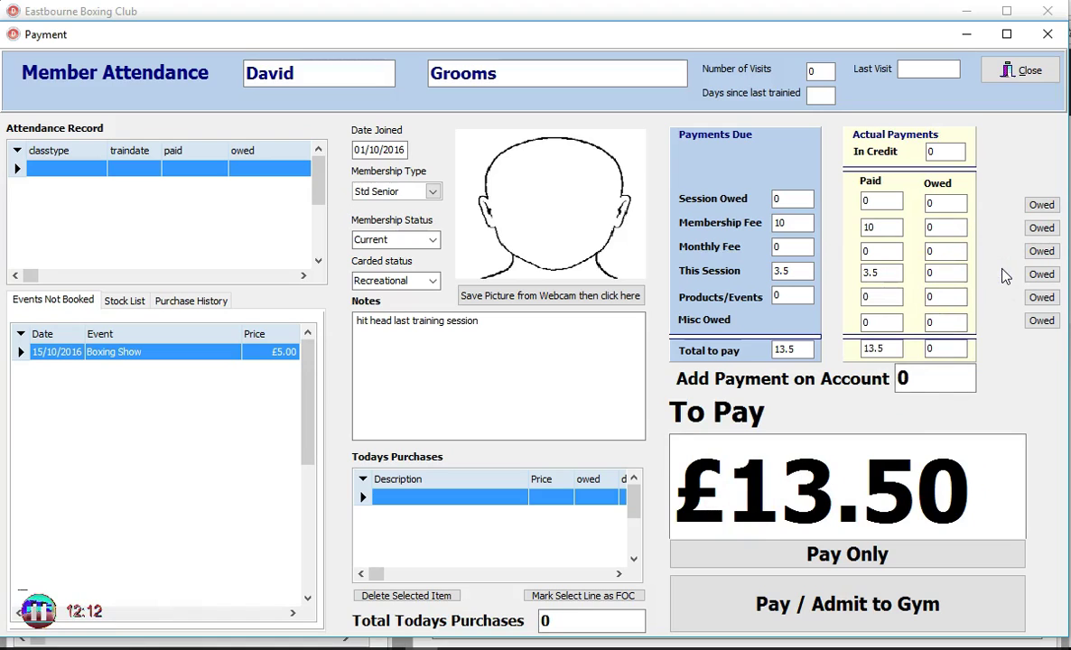
Step: Add a £6.50 payment on account, then pay the £20.00 and admit the member
click(928, 379)
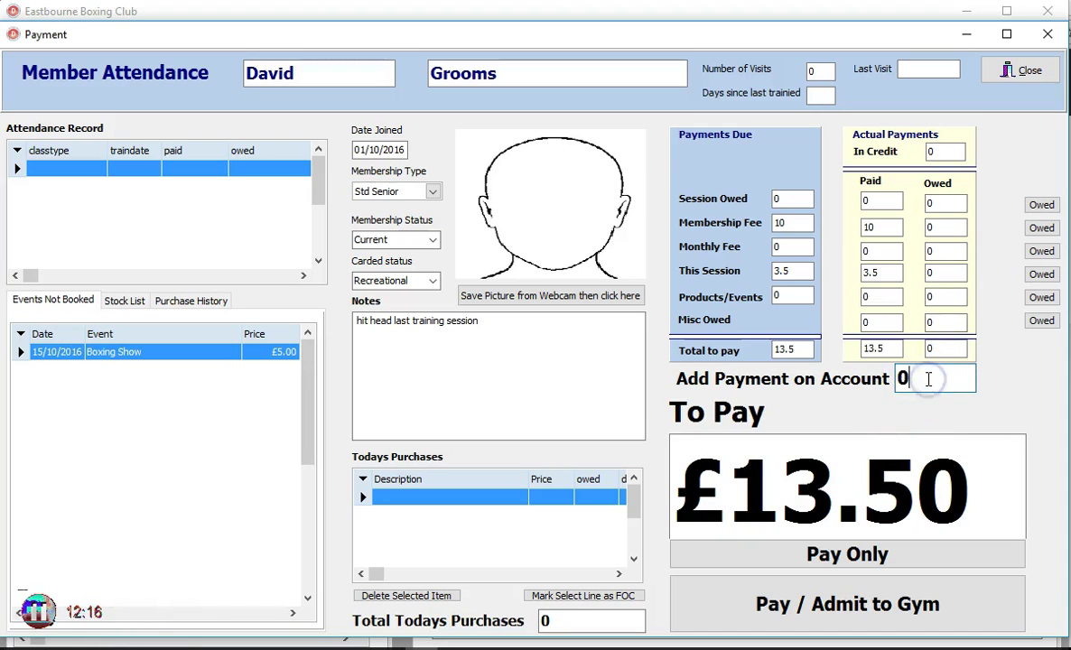
double_click(901, 378)
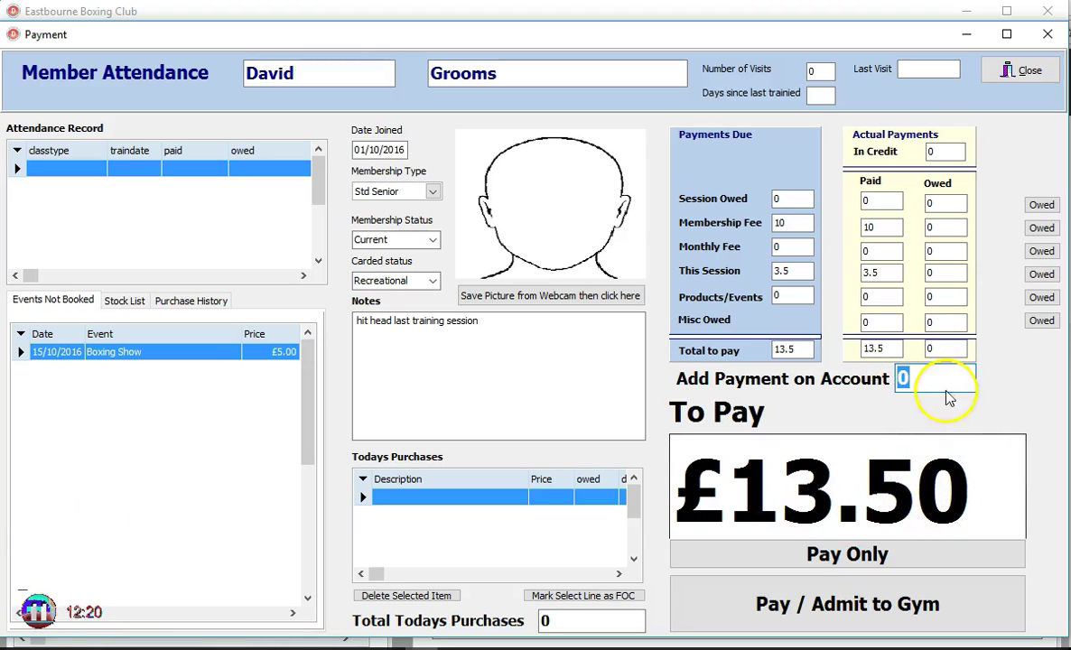
text(6.5)
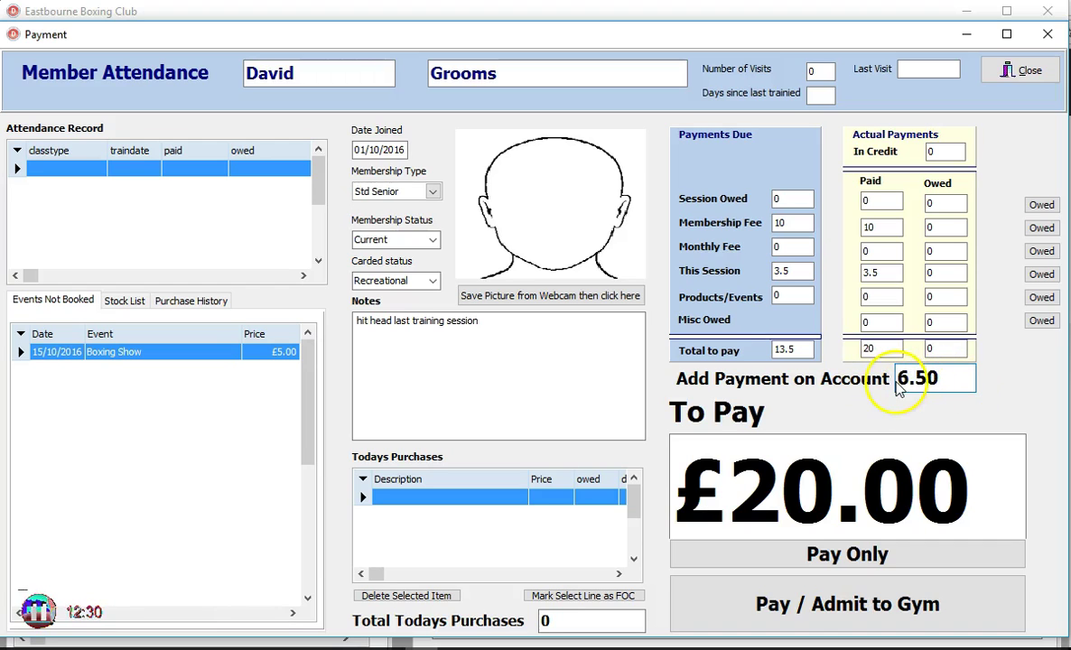
click(931, 155)
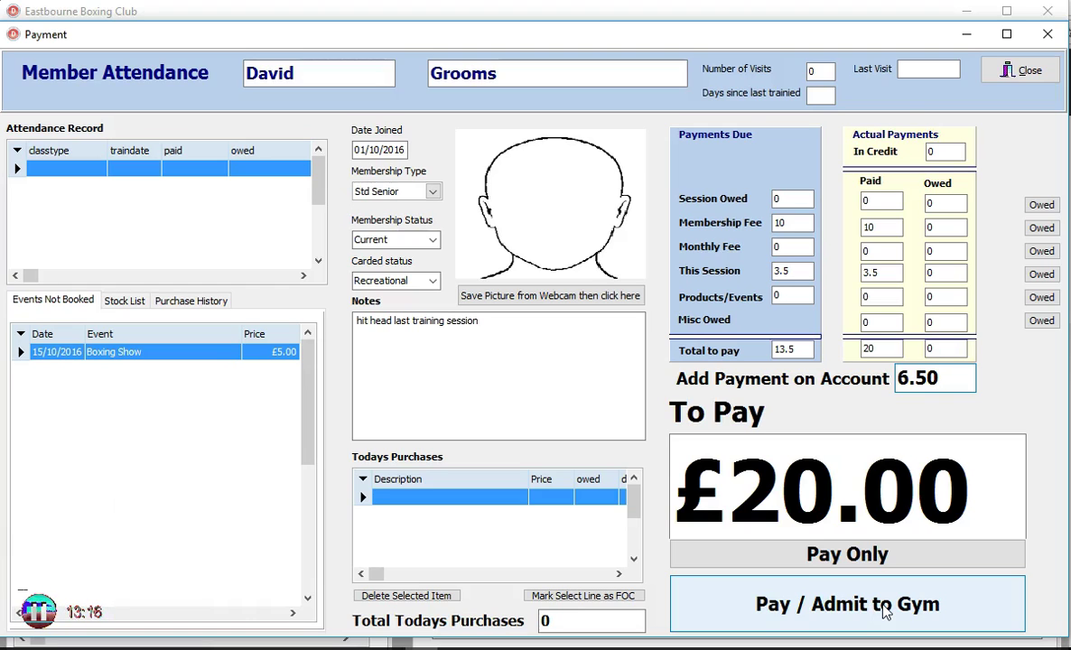
click(885, 613)
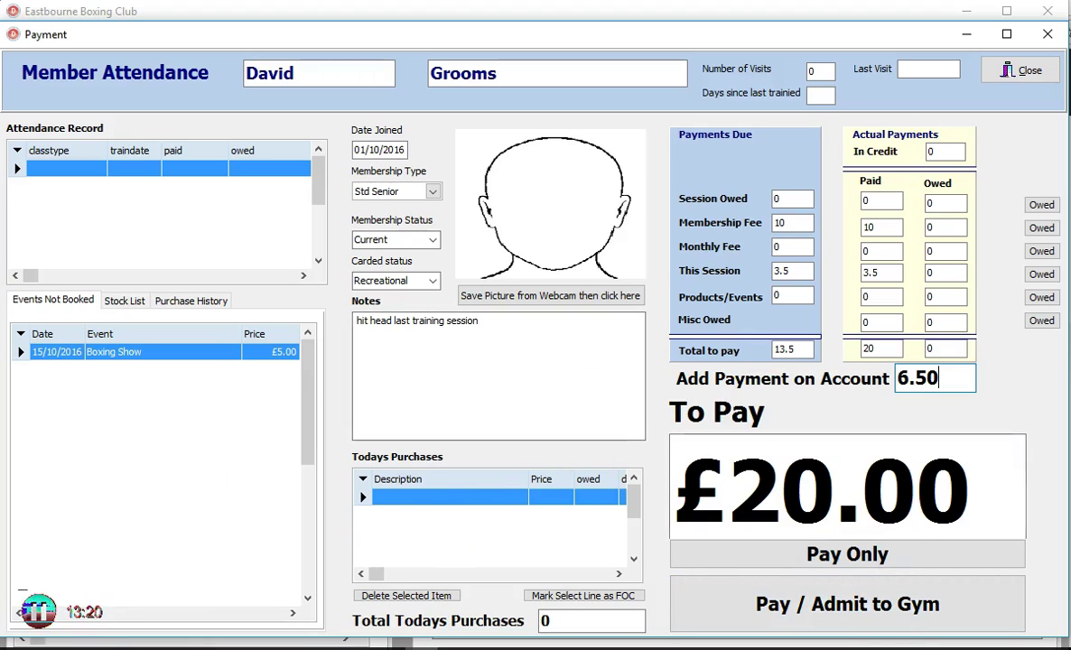
Step: Book Boxing Show tickets for 2 children, 1 student and 2 adults, adding £39
double_click(102, 354)
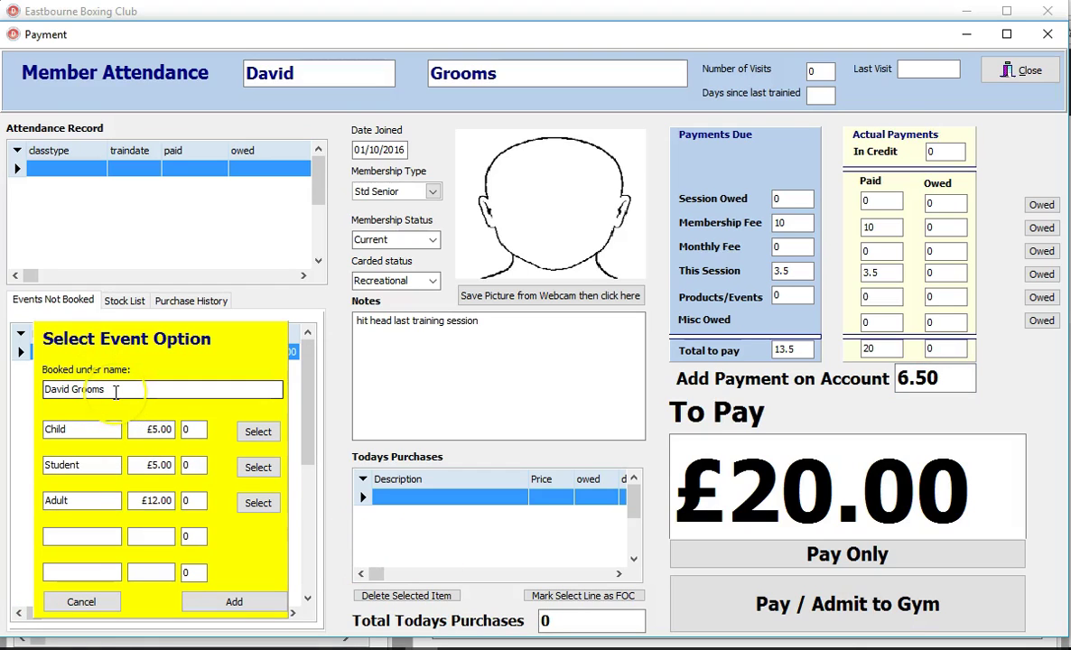
click(136, 503)
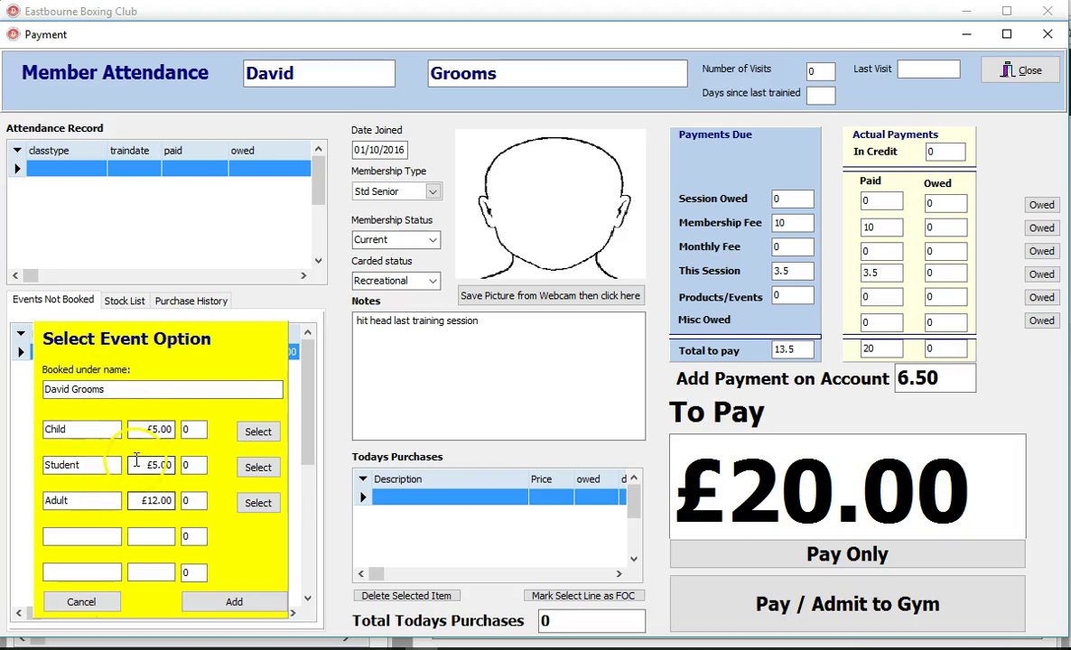
click(125, 390)
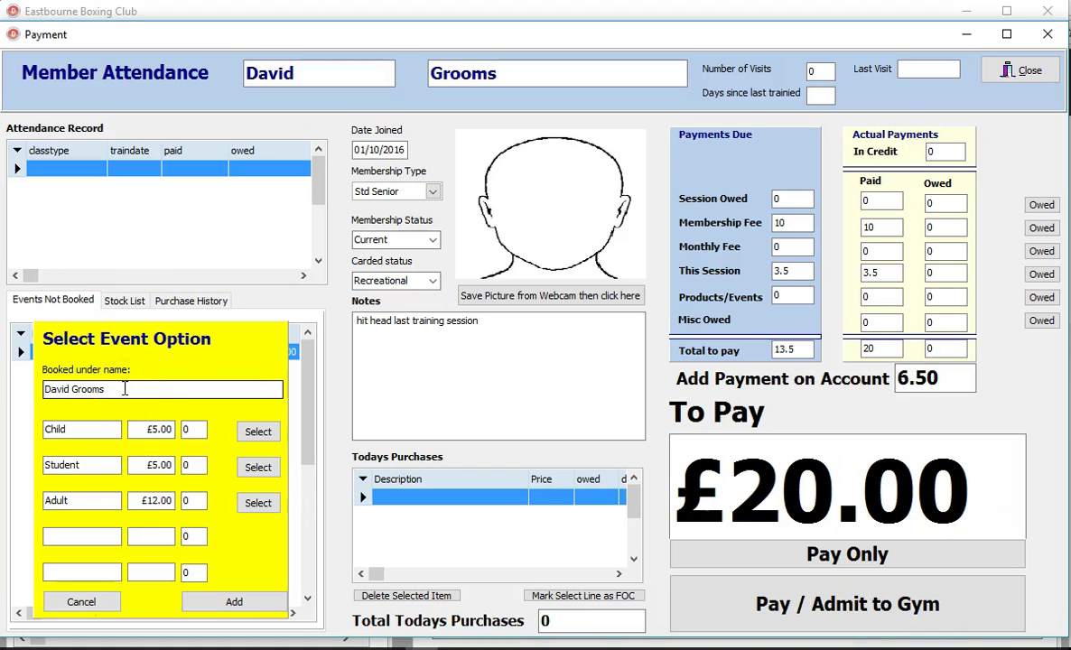
click(125, 389)
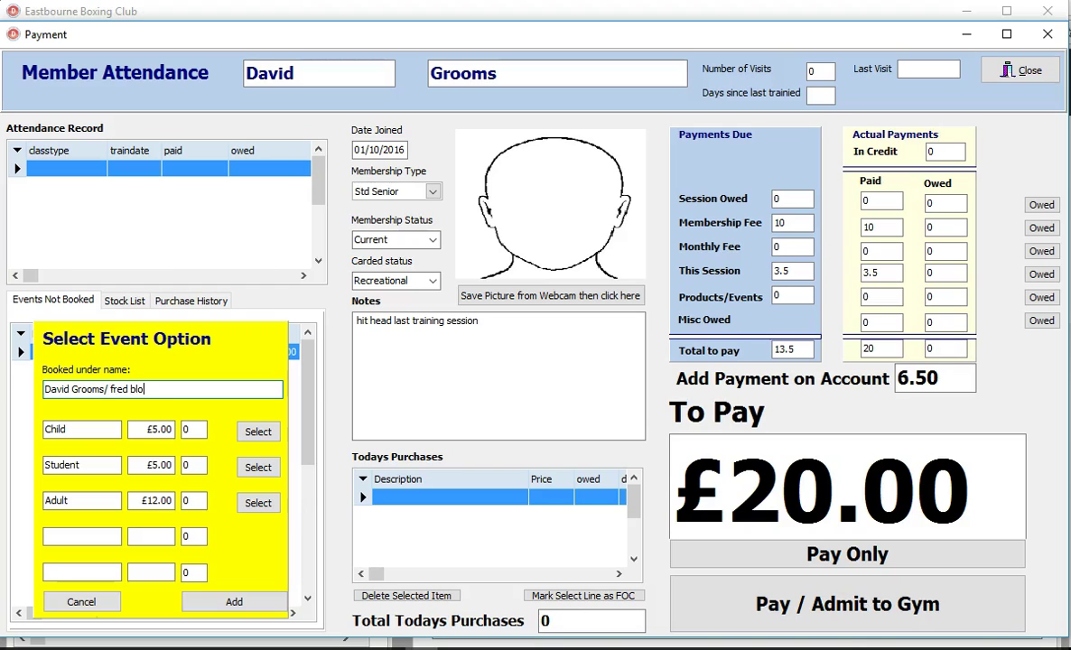
click(102, 390)
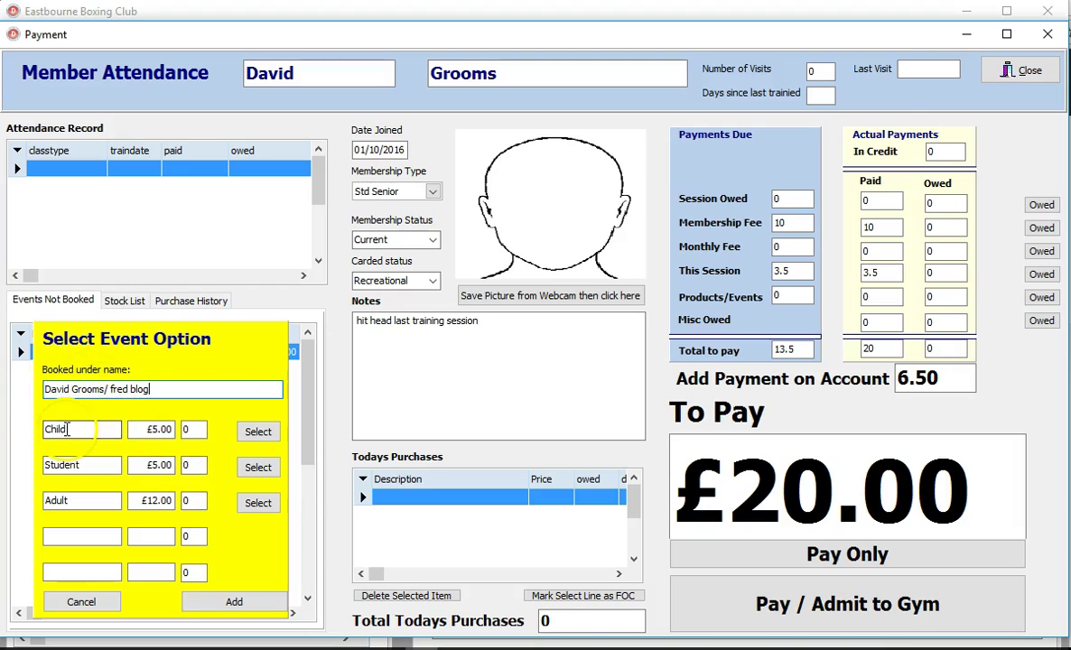
click(149, 428)
text(2)
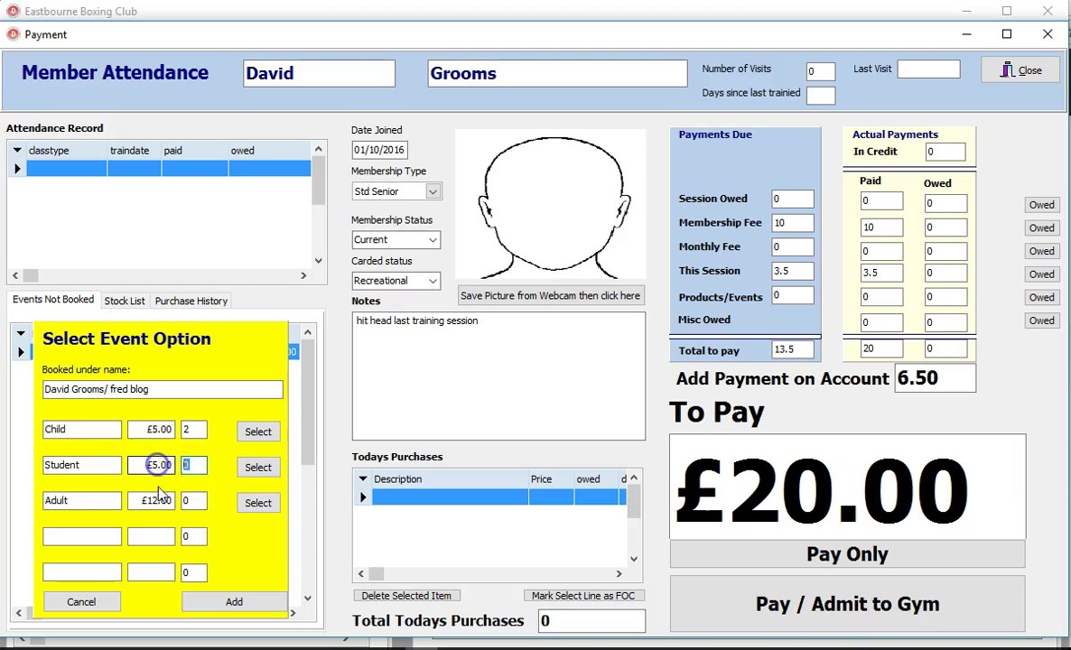
click(153, 500)
text(2)
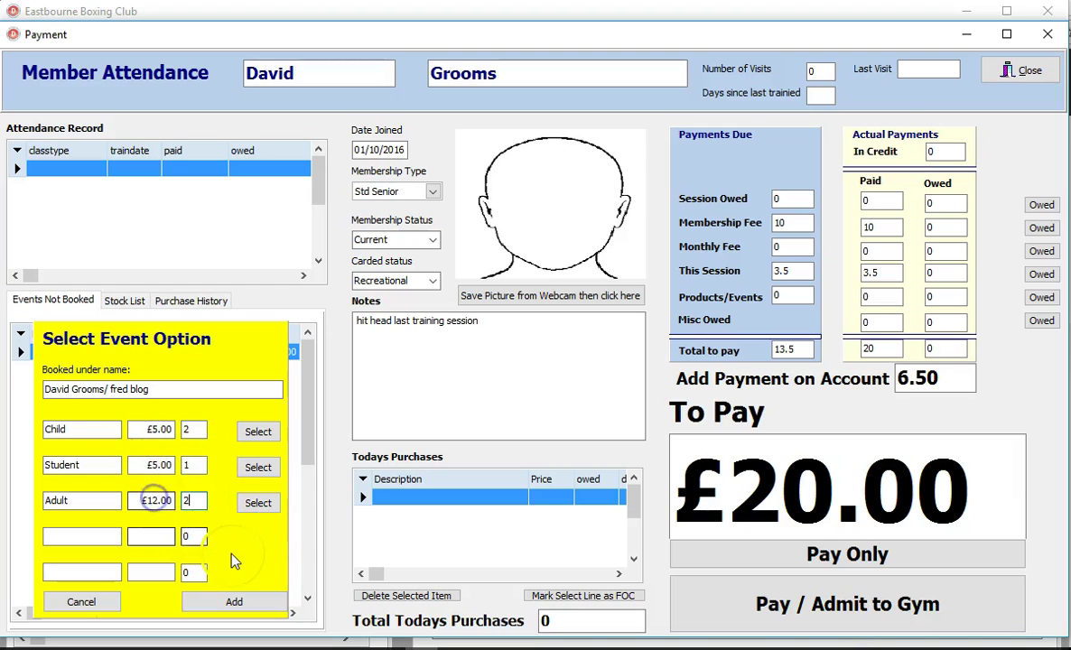
click(226, 603)
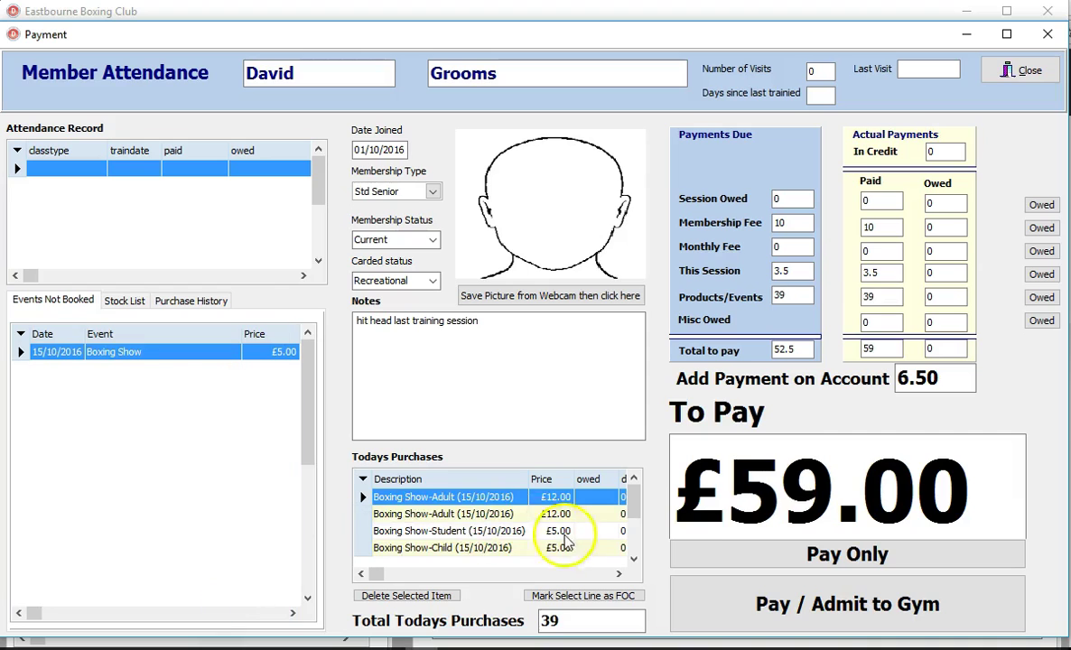
Step: Browse the added Boxing Show ticket lines, then show the priced Stock List
click(470, 515)
click(458, 534)
click(456, 548)
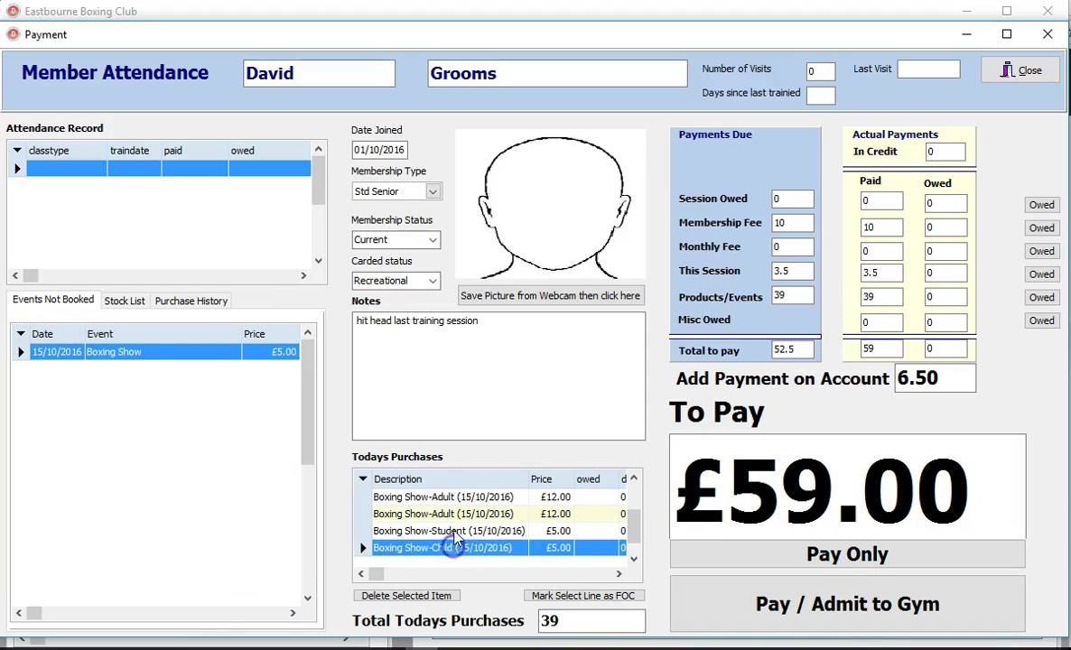
click(463, 558)
click(469, 536)
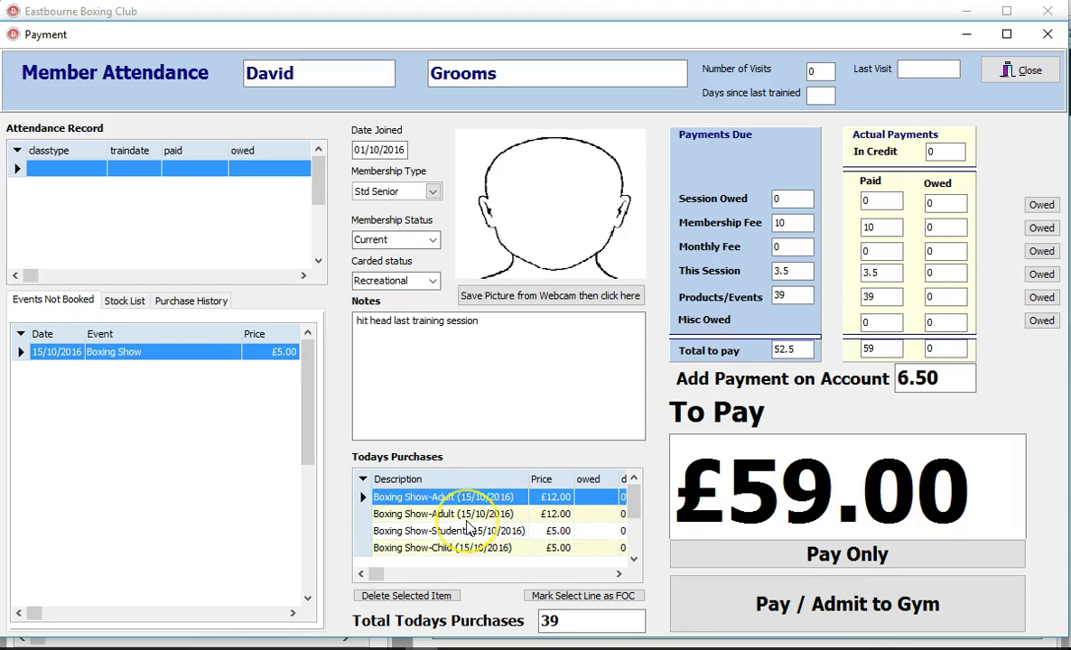
click(553, 619)
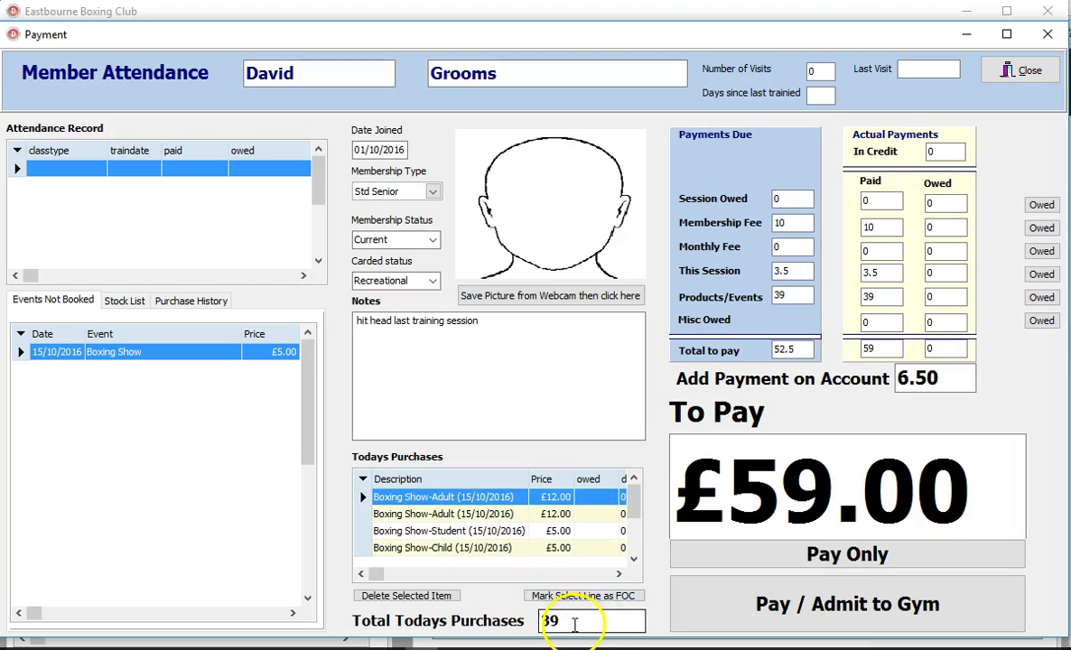
click(652, 488)
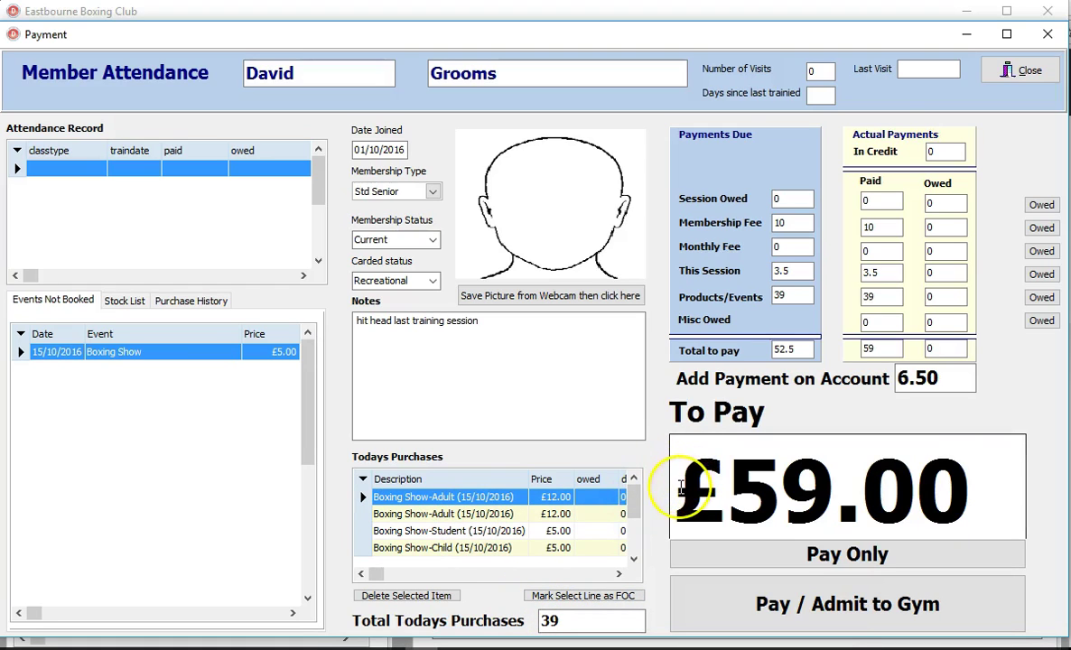
click(683, 456)
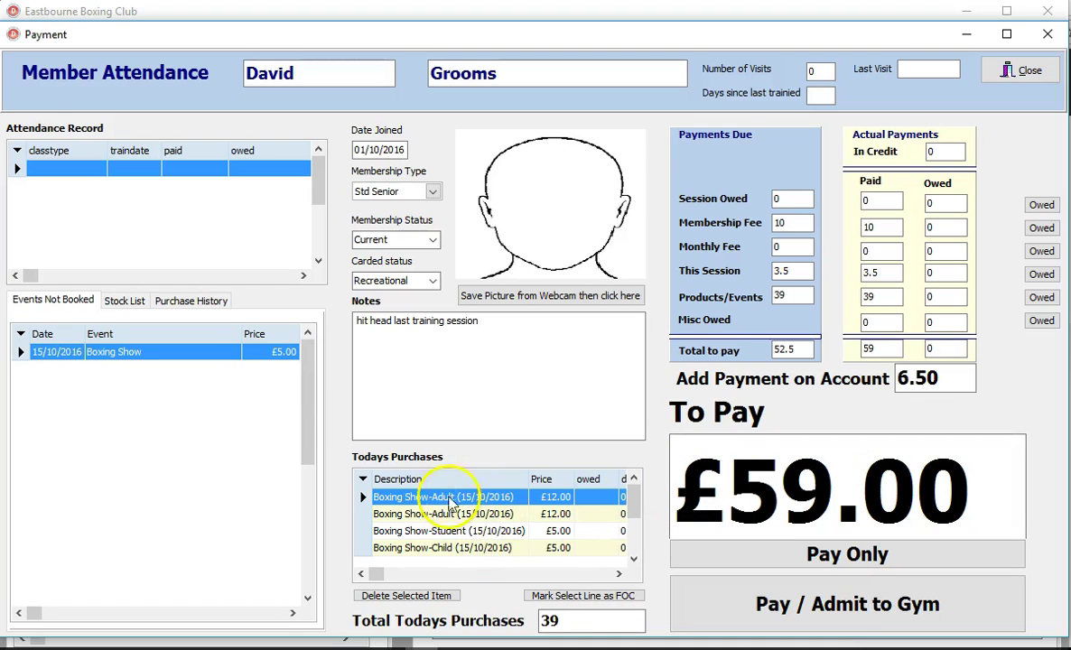
click(122, 300)
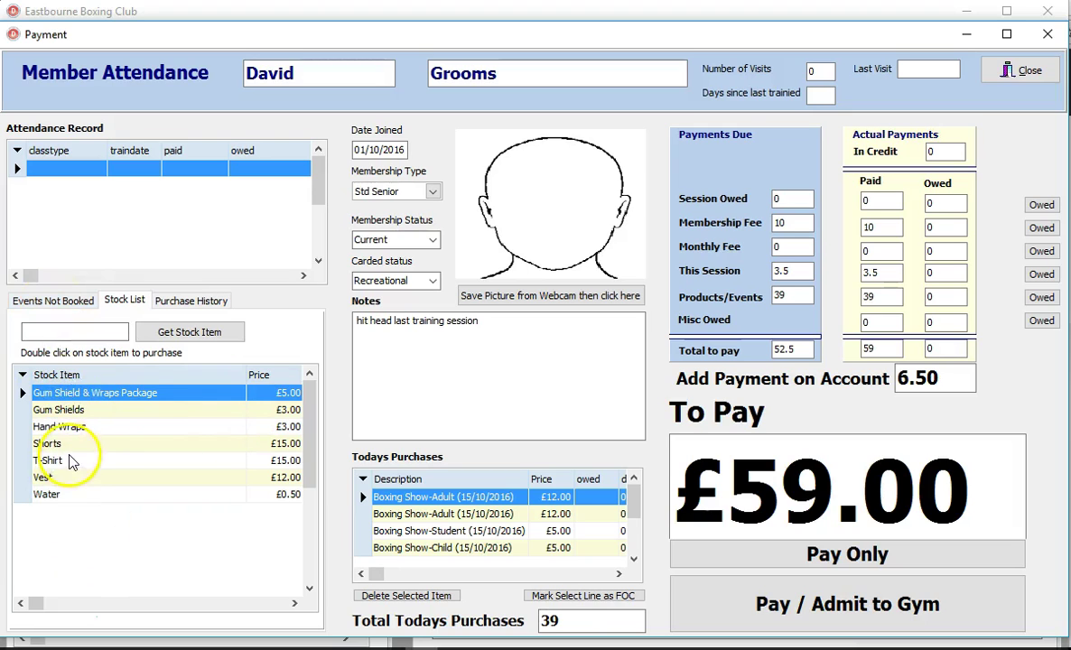
Step: Add a £3 Gum Shields purchase and try making it free of charge
click(72, 412)
double_click(72, 412)
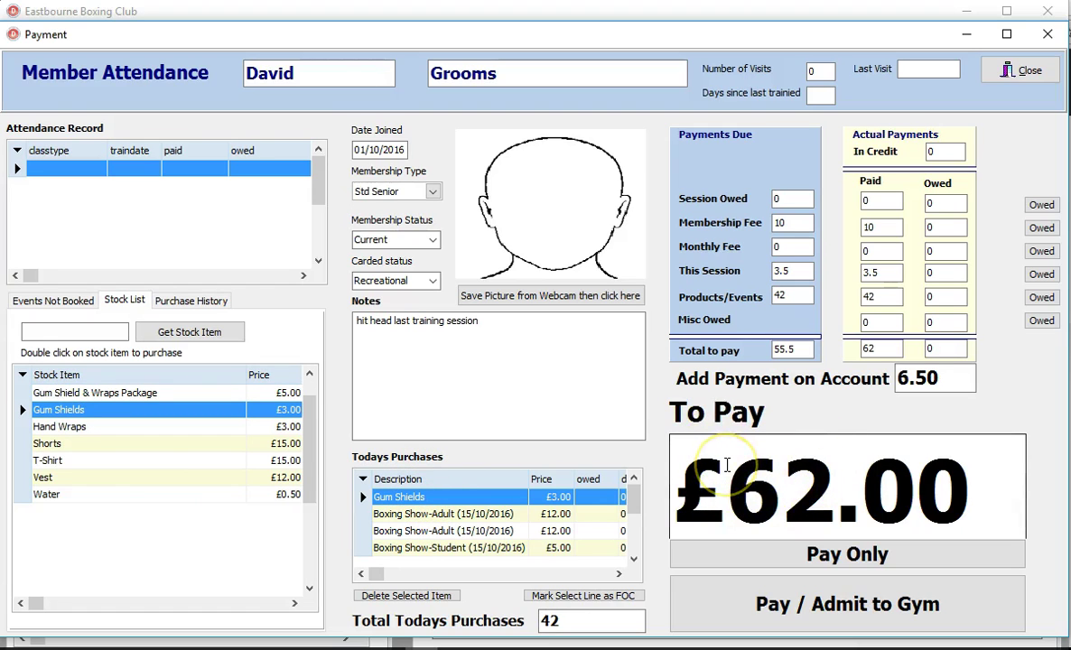
click(478, 501)
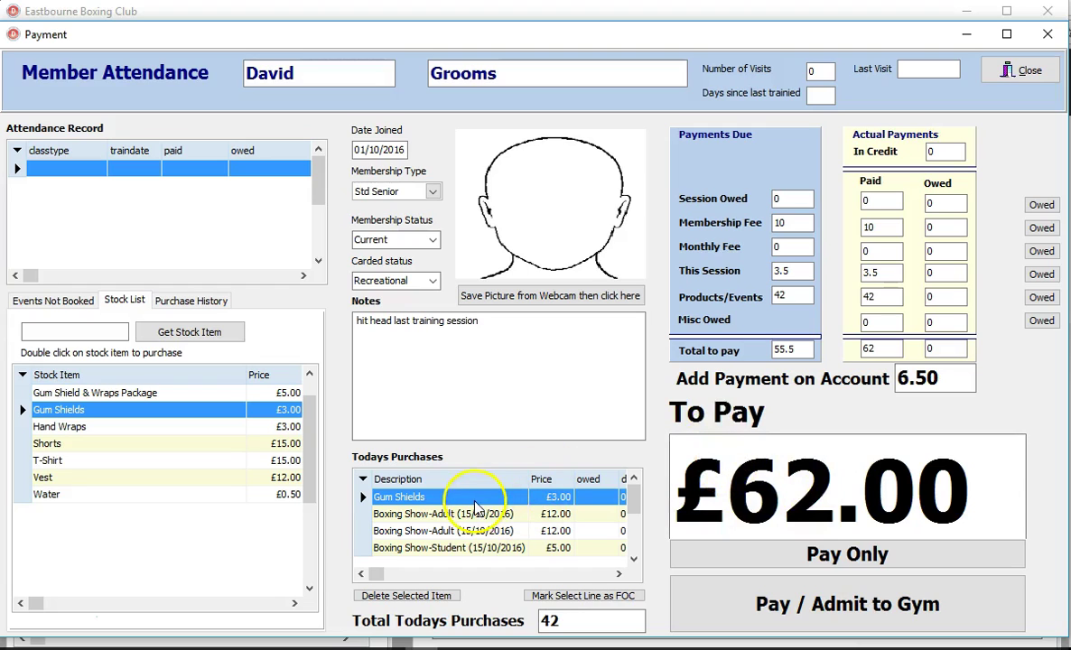
click(440, 502)
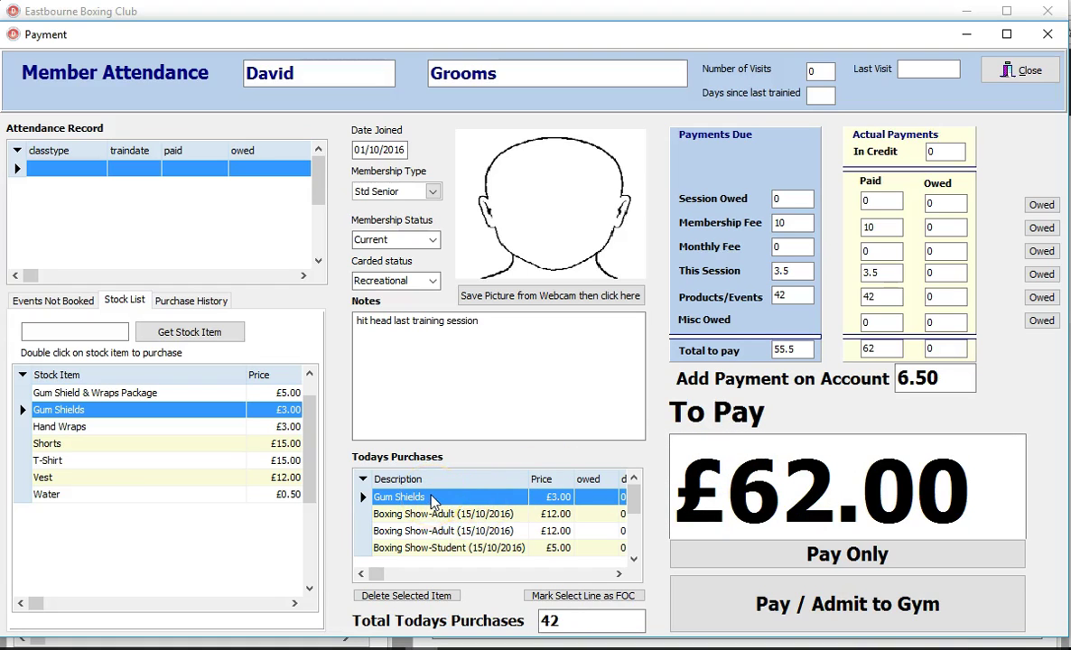
click(560, 600)
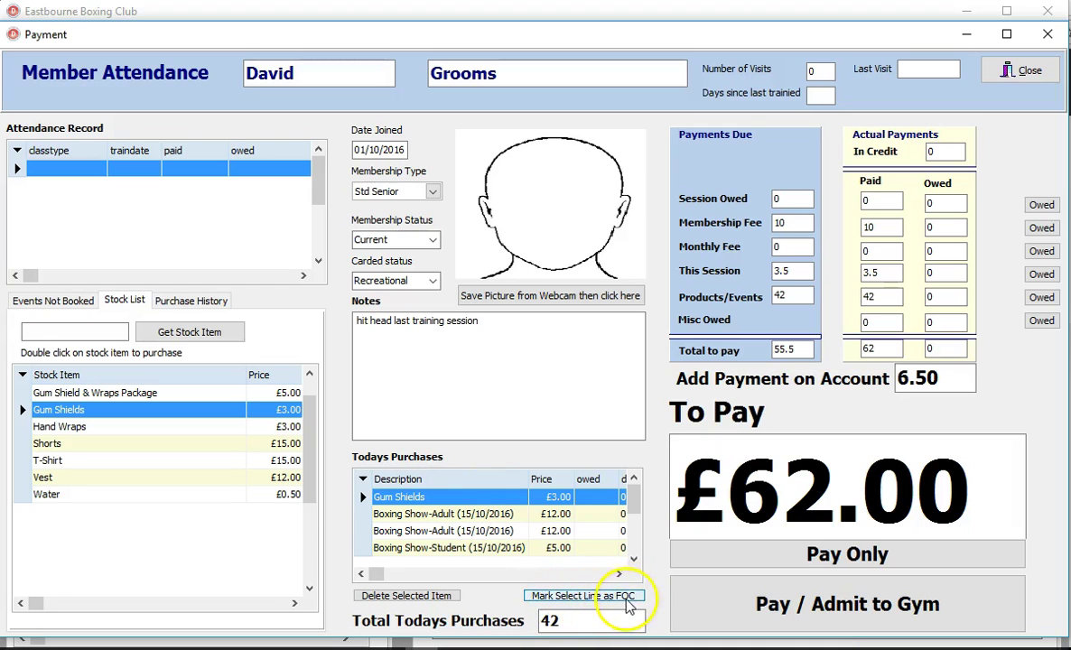
click(586, 599)
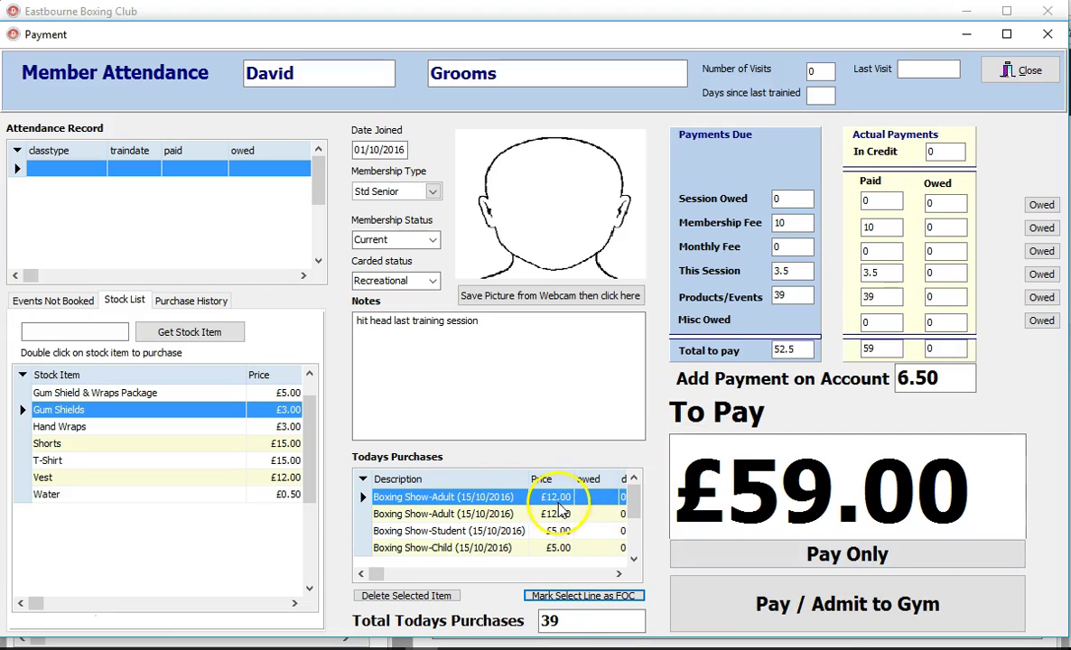
Step: Select the top Boxing Show-Adult purchase and request its deletion
click(636, 557)
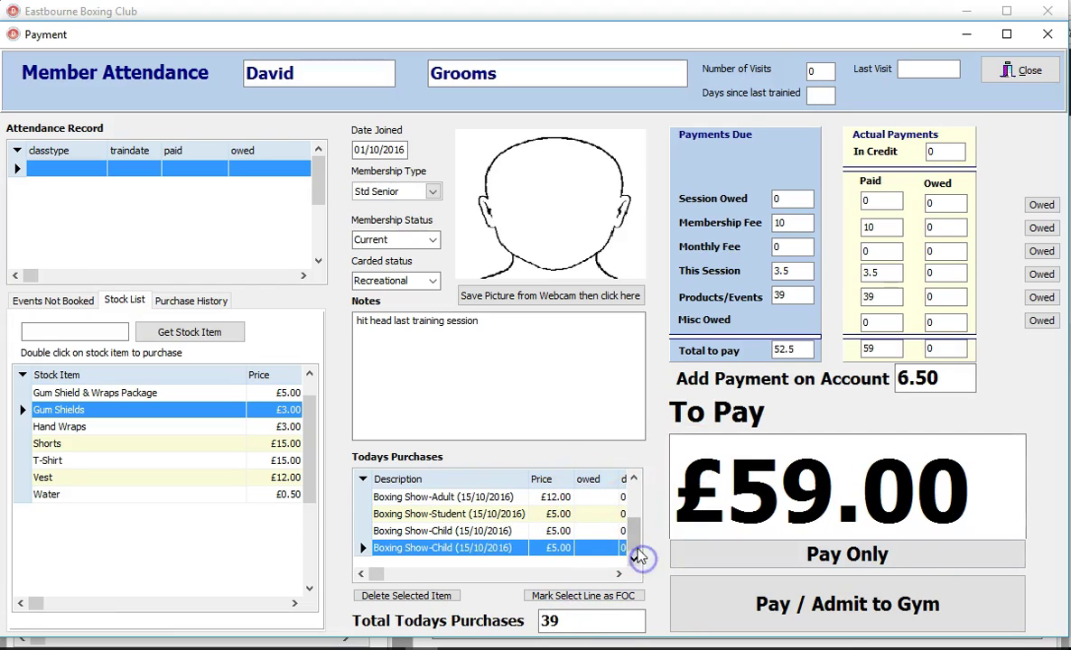
click(630, 490)
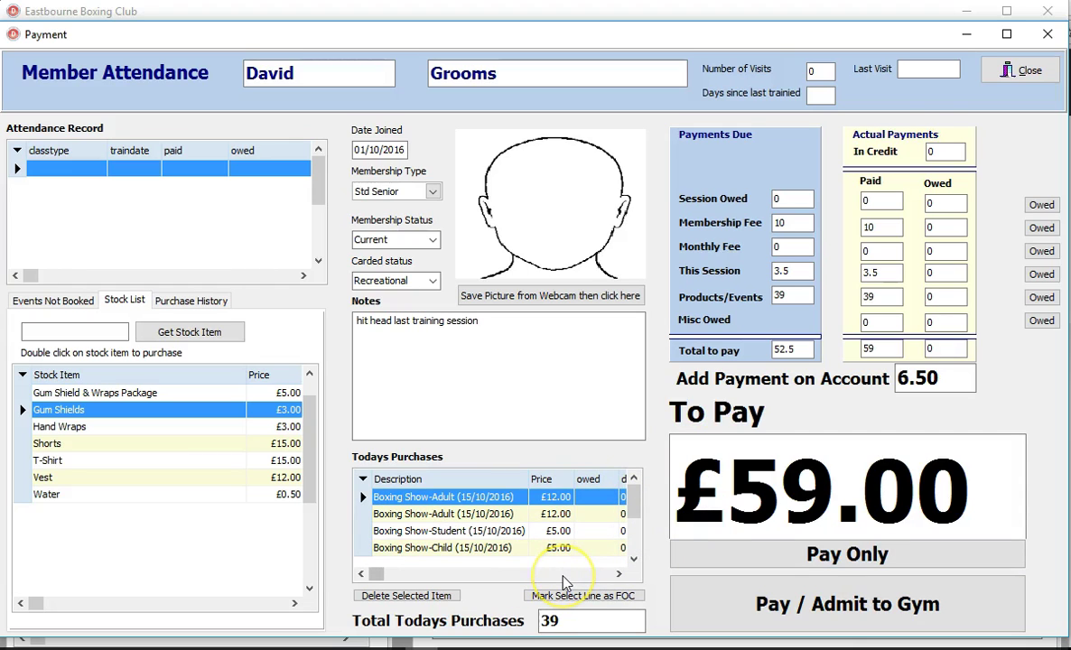
click(440, 600)
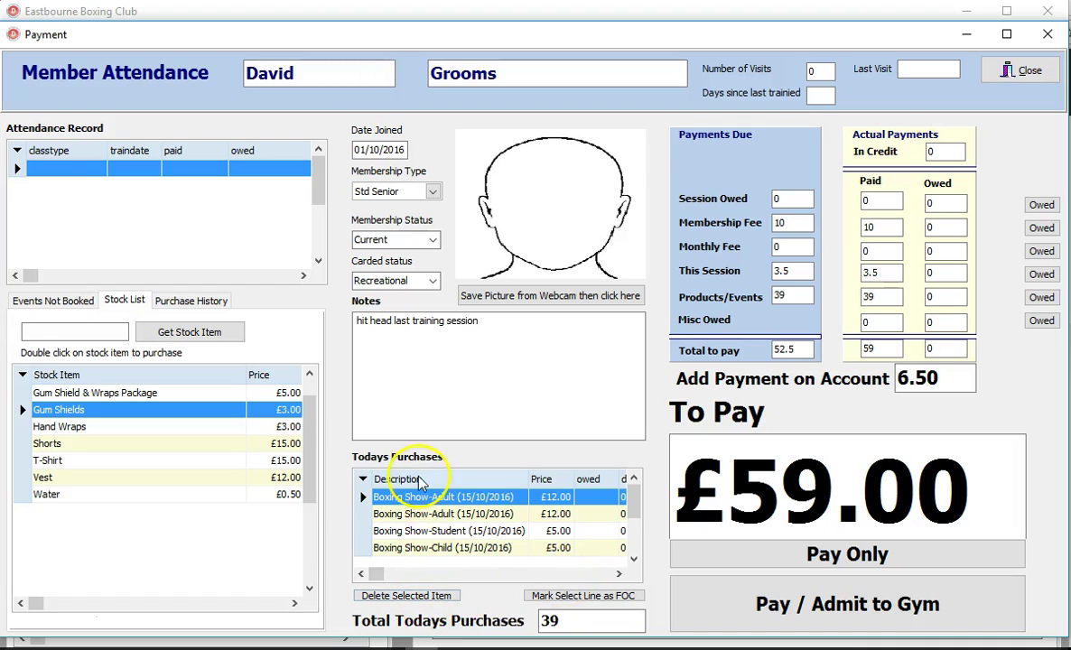
click(408, 603)
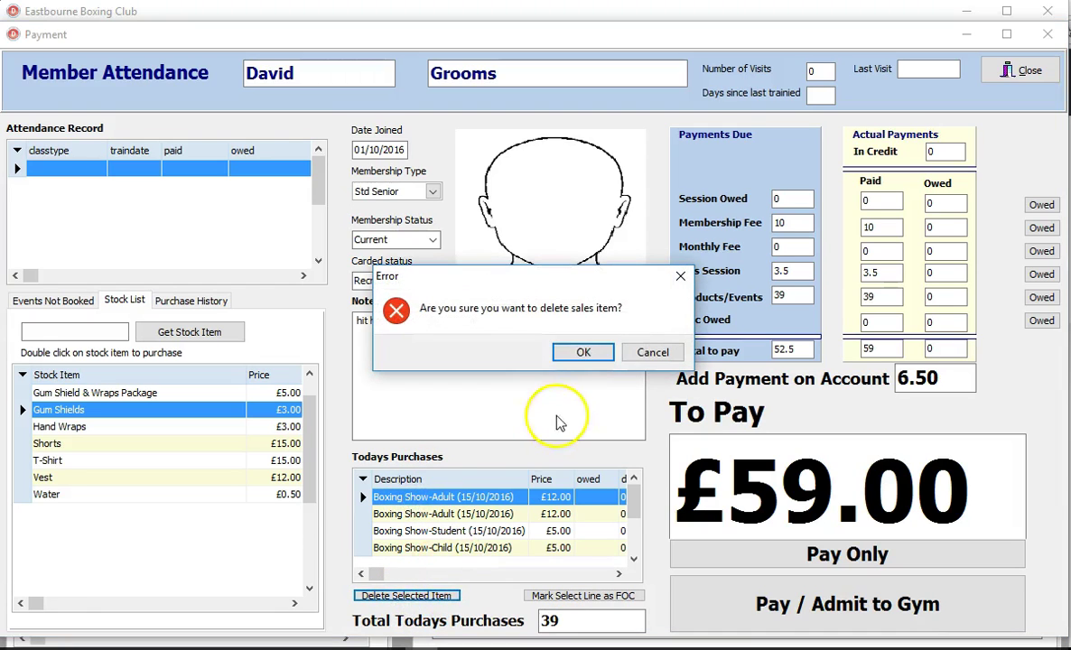
Step: Confirm deleting the £12.00 Boxing Show-Adult purchase, check purchase history, then close the Payment window
click(583, 354)
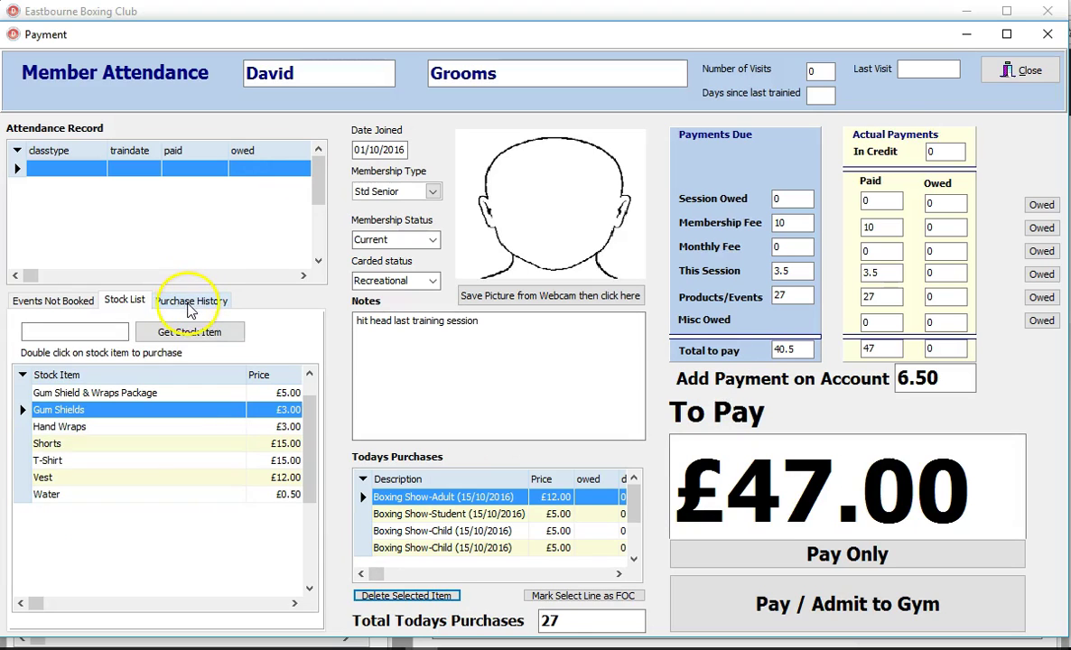
click(188, 303)
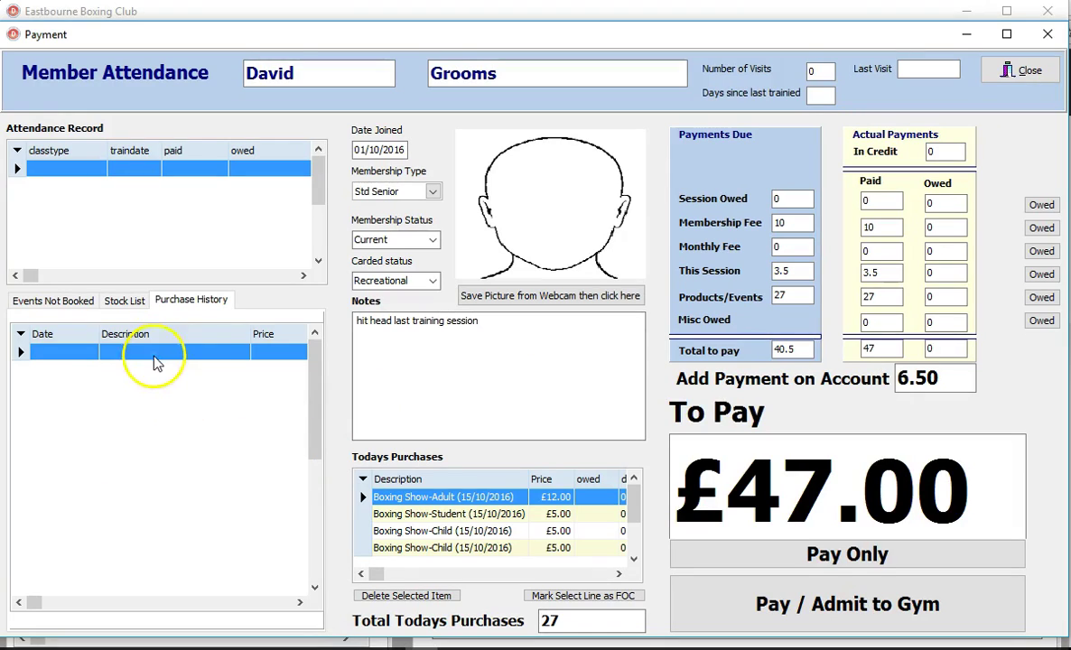
click(126, 305)
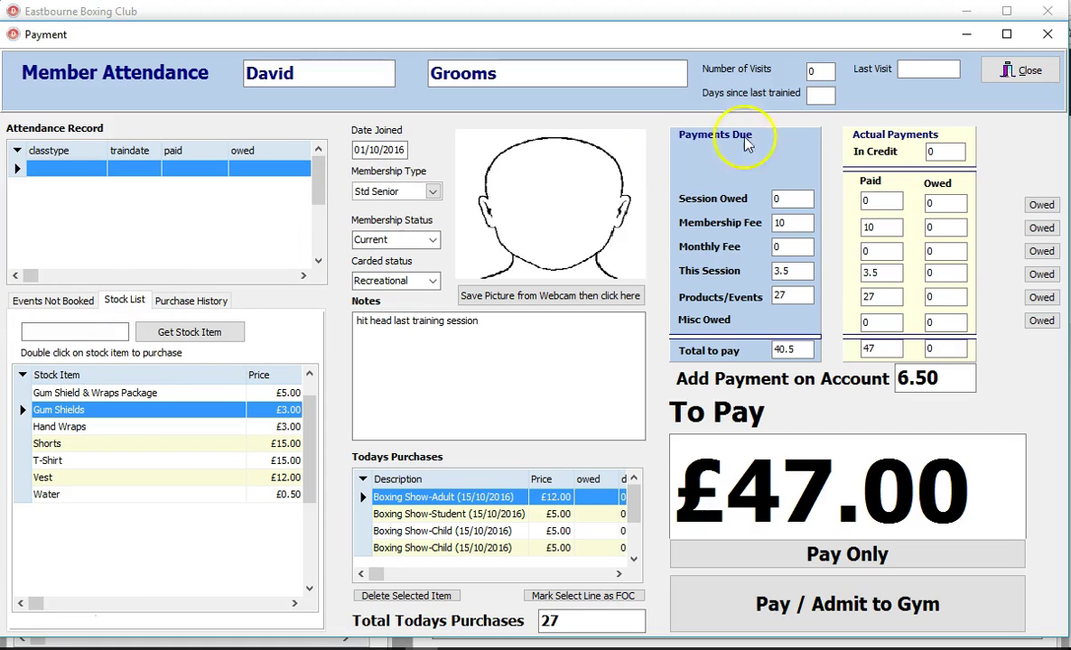
click(1011, 77)
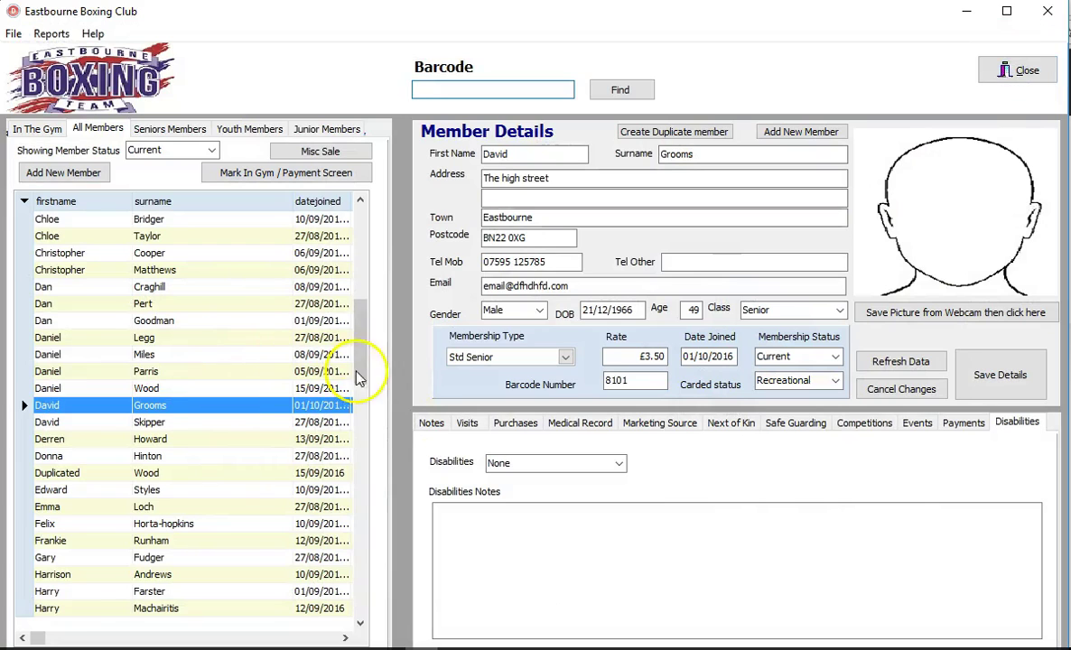
Step: Open the Payment window for the Std Youth member whose session costs £3.00
drag(362, 353, 359, 232)
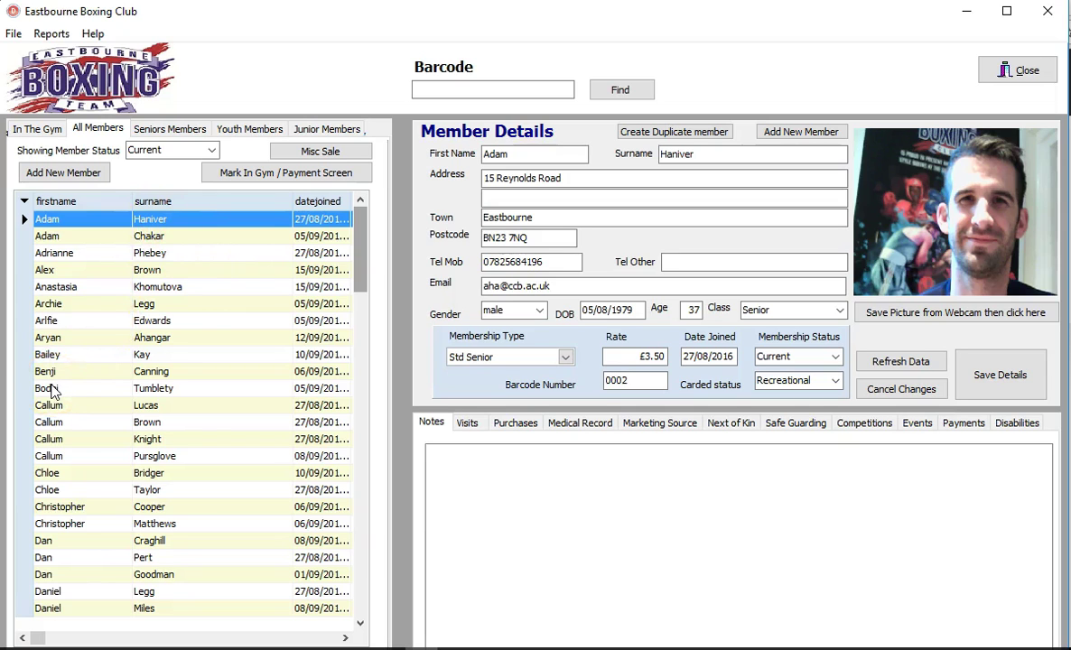
double_click(51, 389)
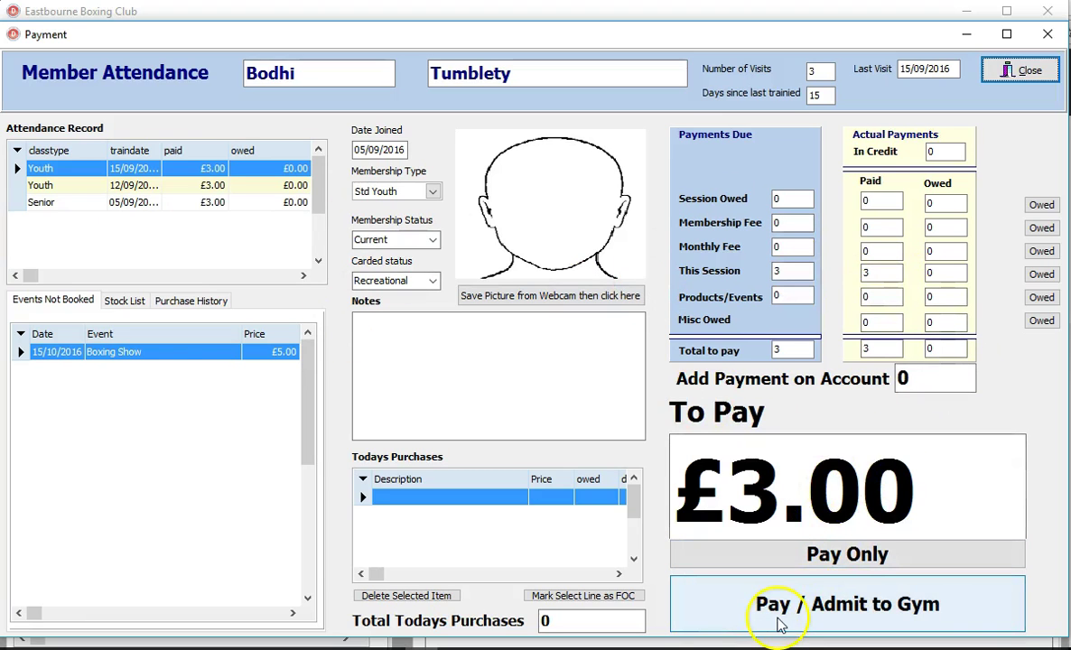
Step: Admit two youth members and a Std Senior member, taking their £3.00 and £3.50 session payments
click(745, 608)
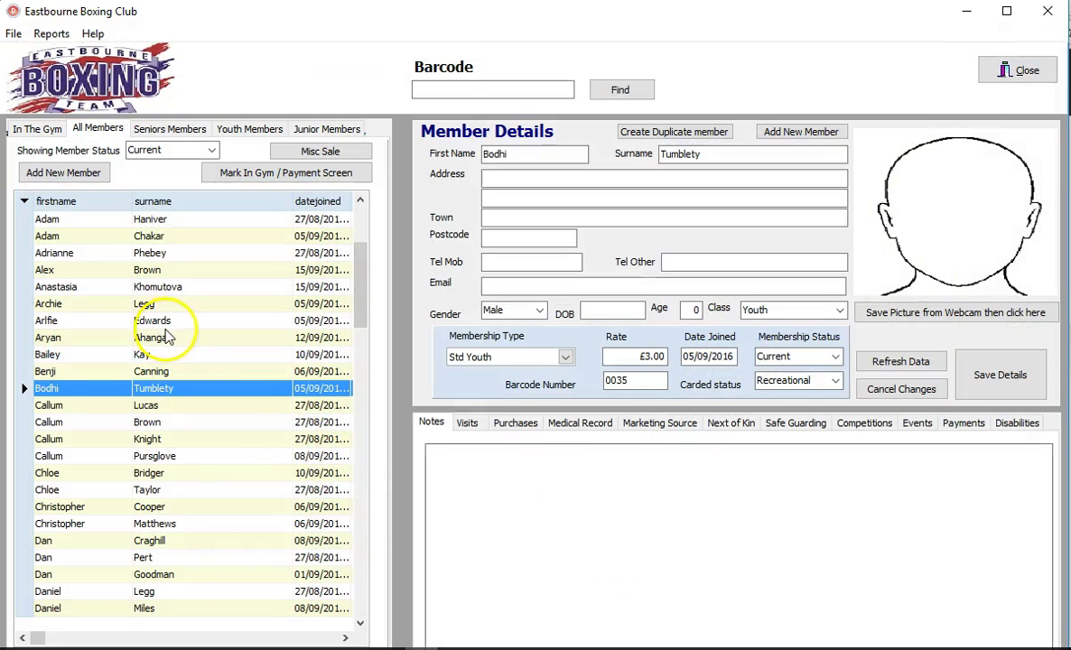
double_click(167, 327)
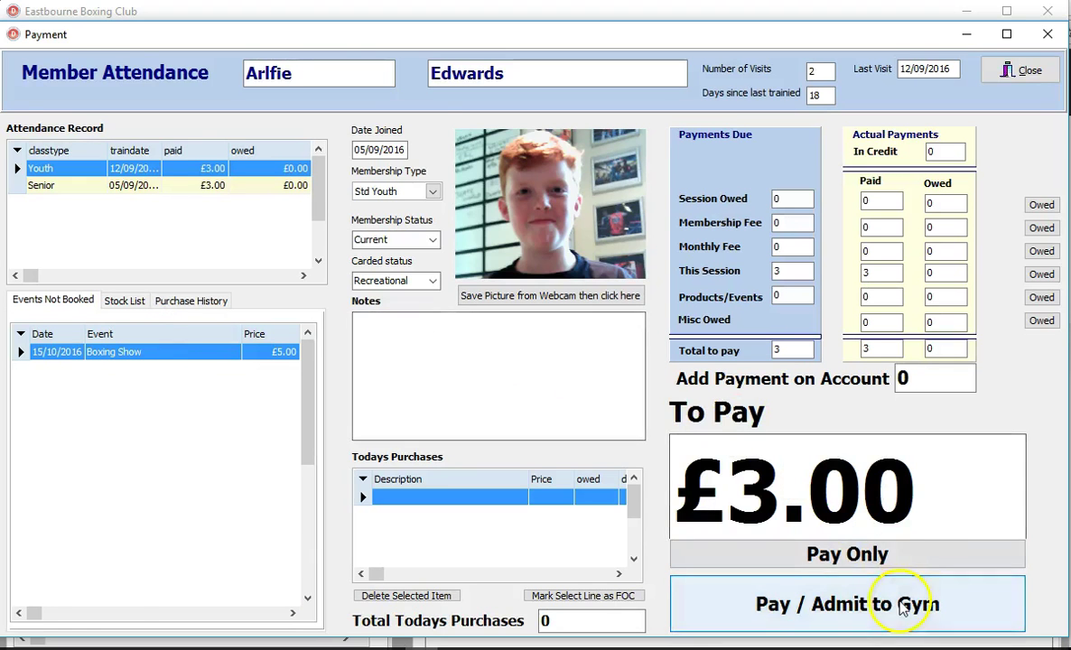
click(902, 608)
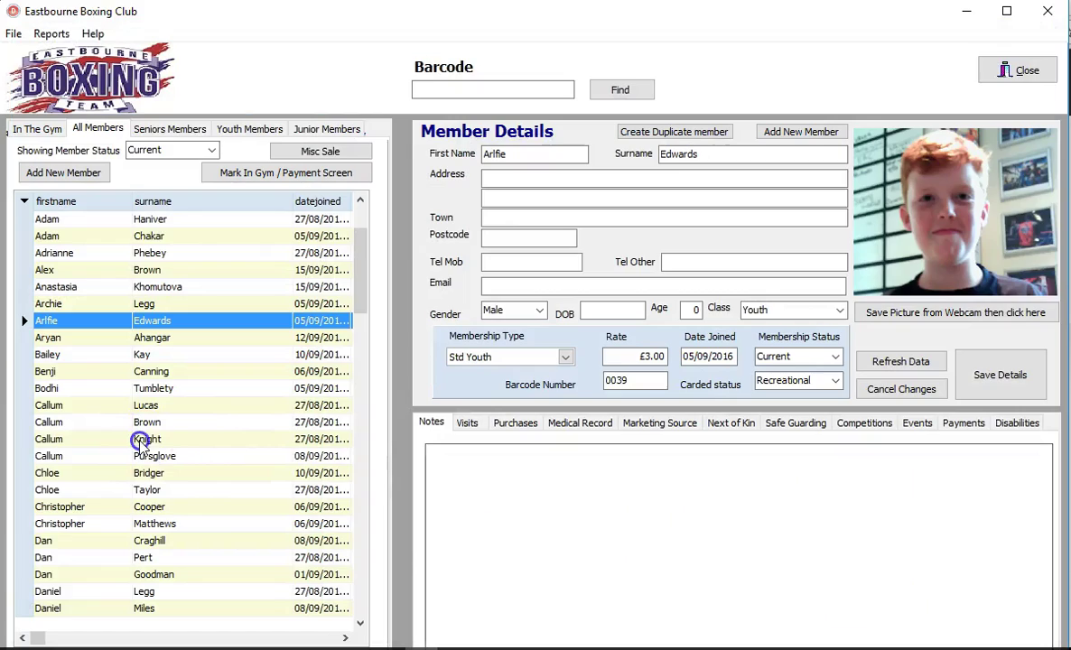
double_click(140, 441)
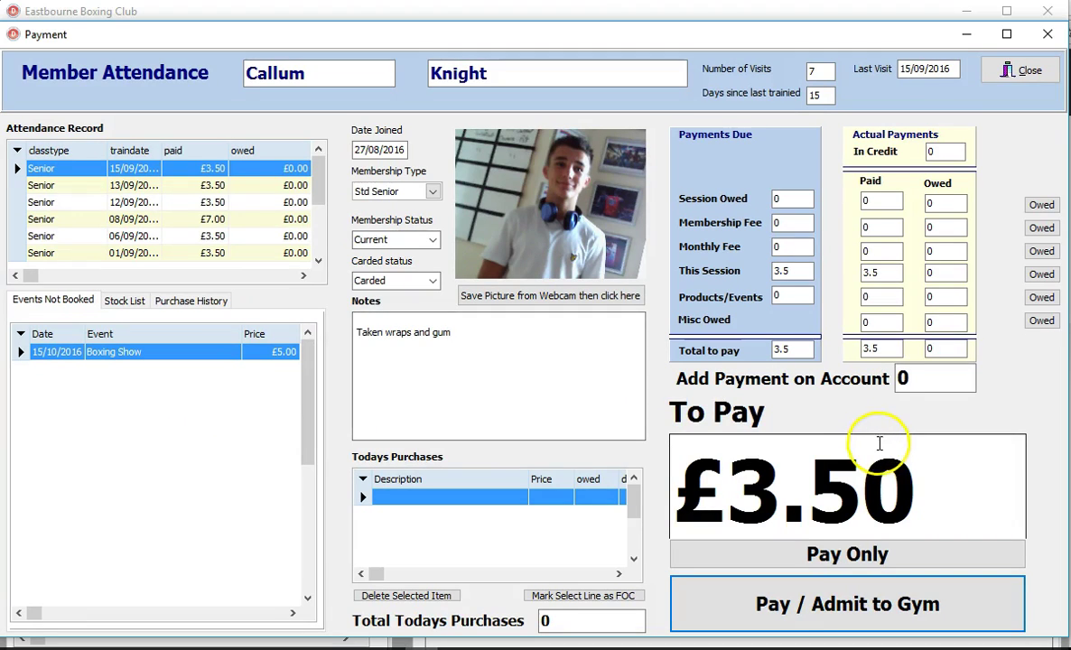
click(821, 614)
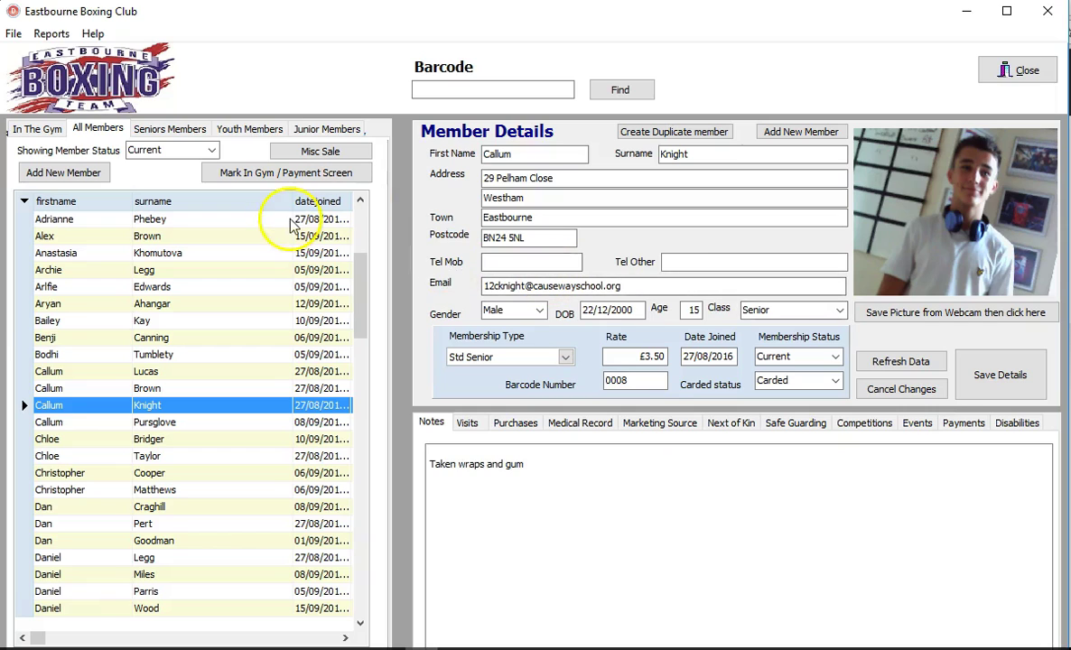
Step: Show today's In The Gym list and start removing the senior member from it
click(34, 129)
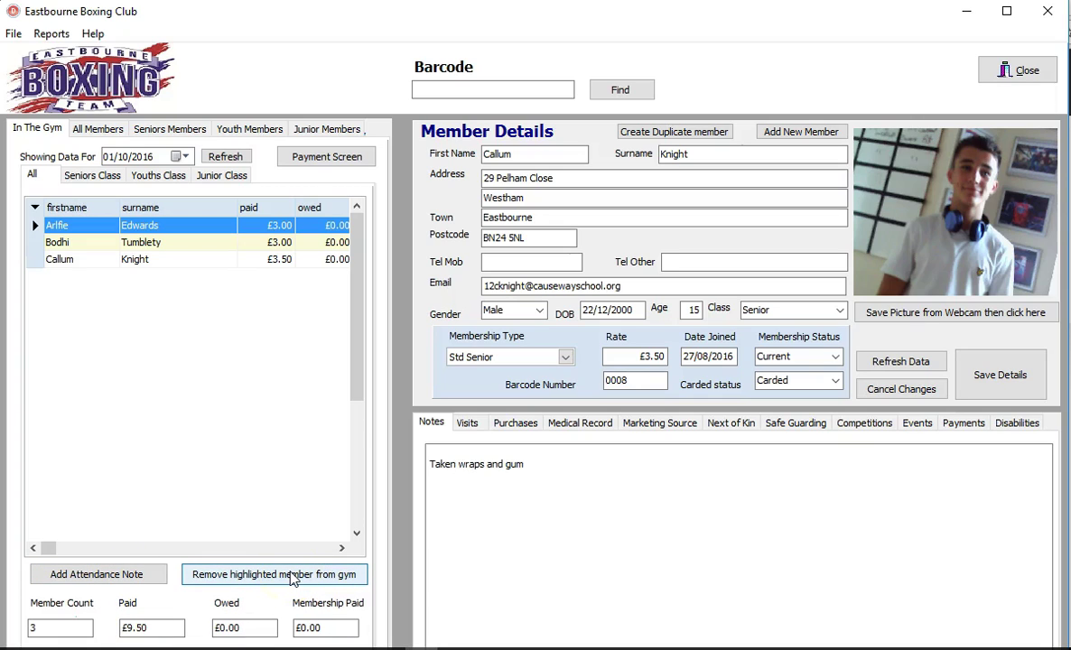
click(140, 259)
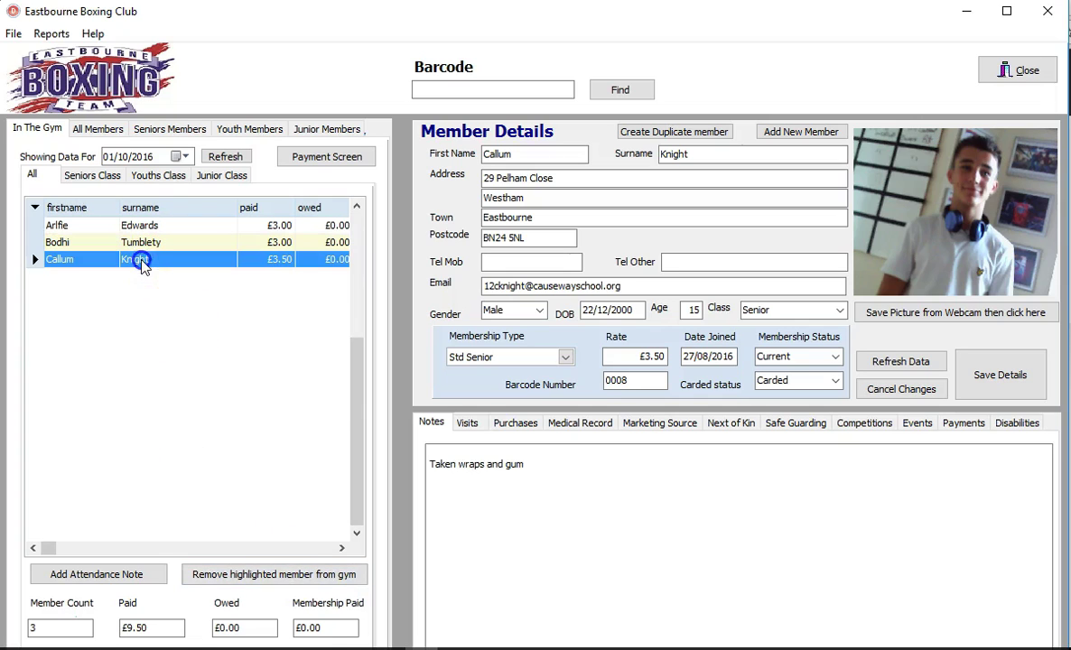
click(232, 575)
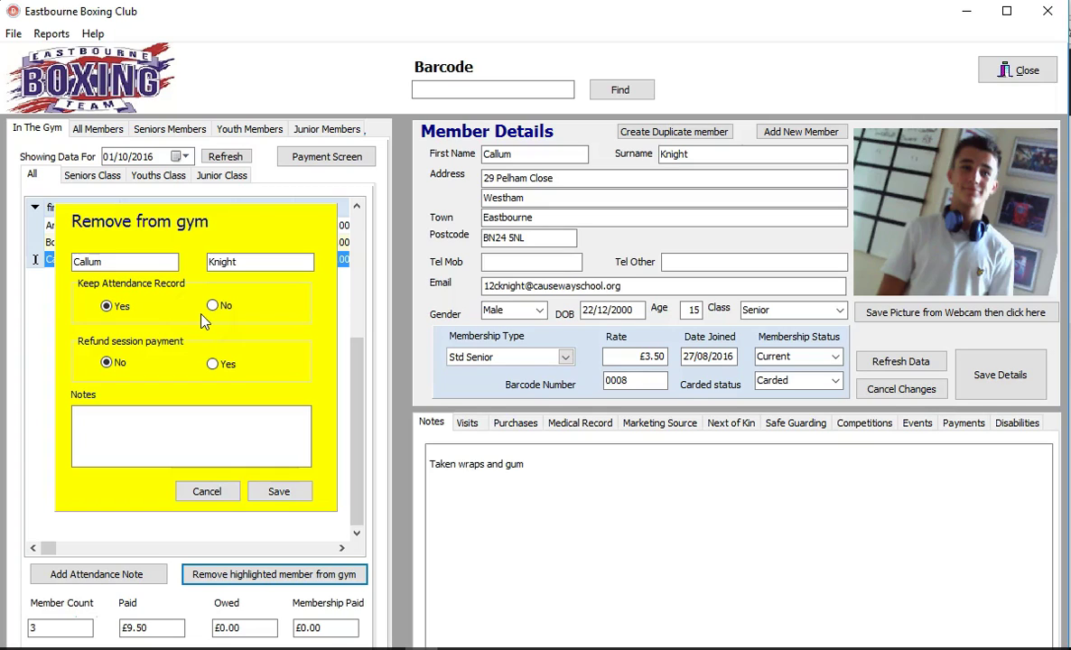
Step: Remove the senior member without keeping attendance, refunding the session, with the note 'had to go'
click(214, 306)
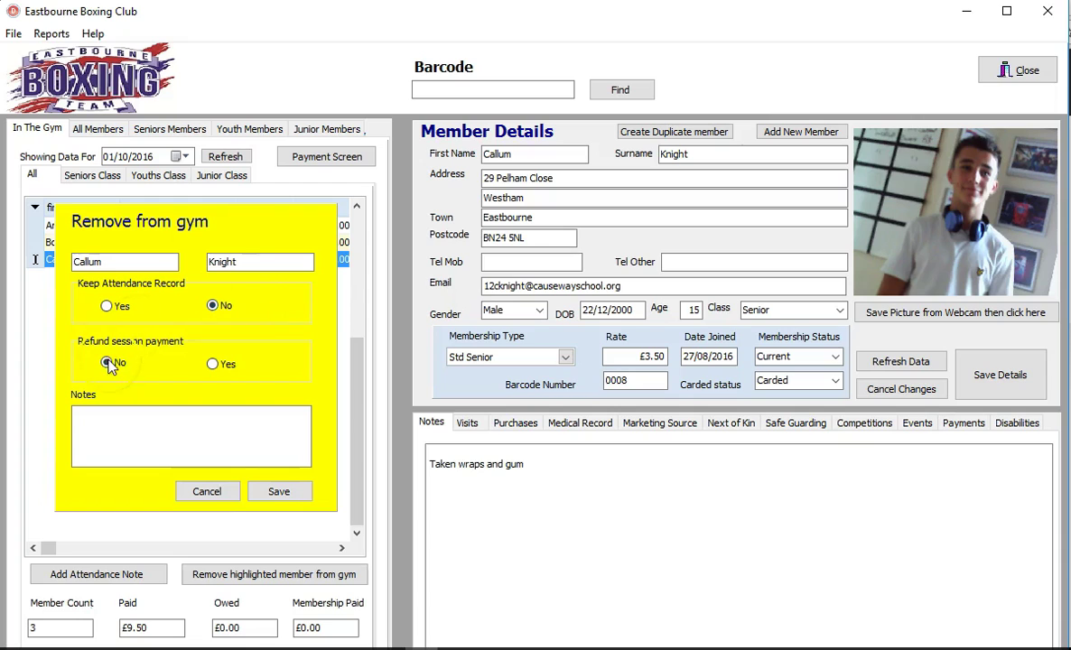
click(214, 366)
click(214, 365)
click(148, 437)
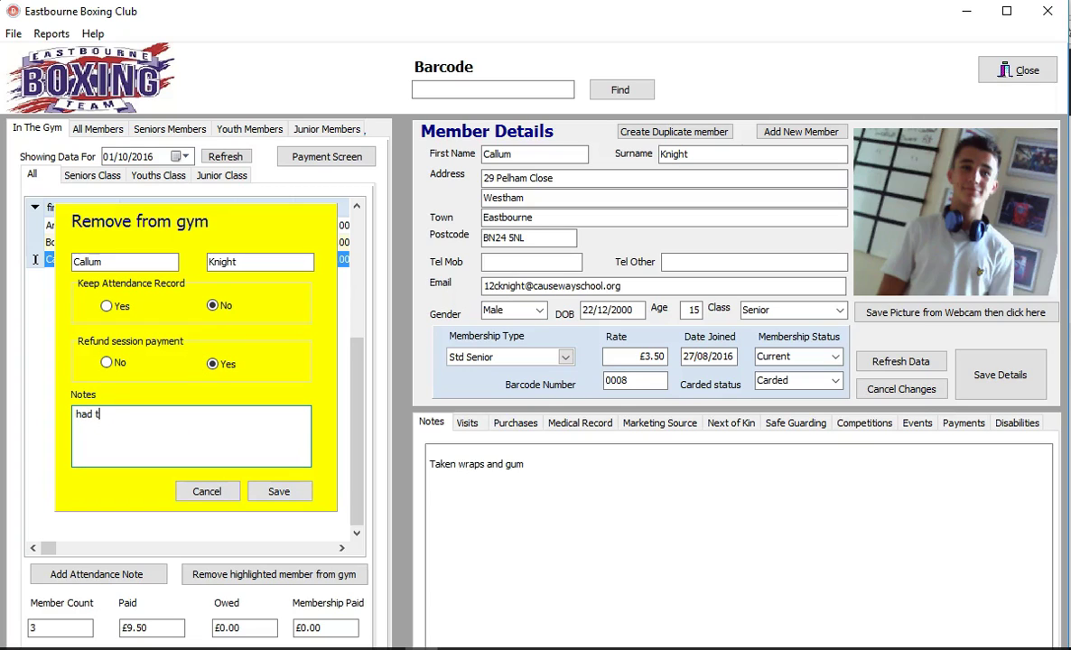
click(287, 494)
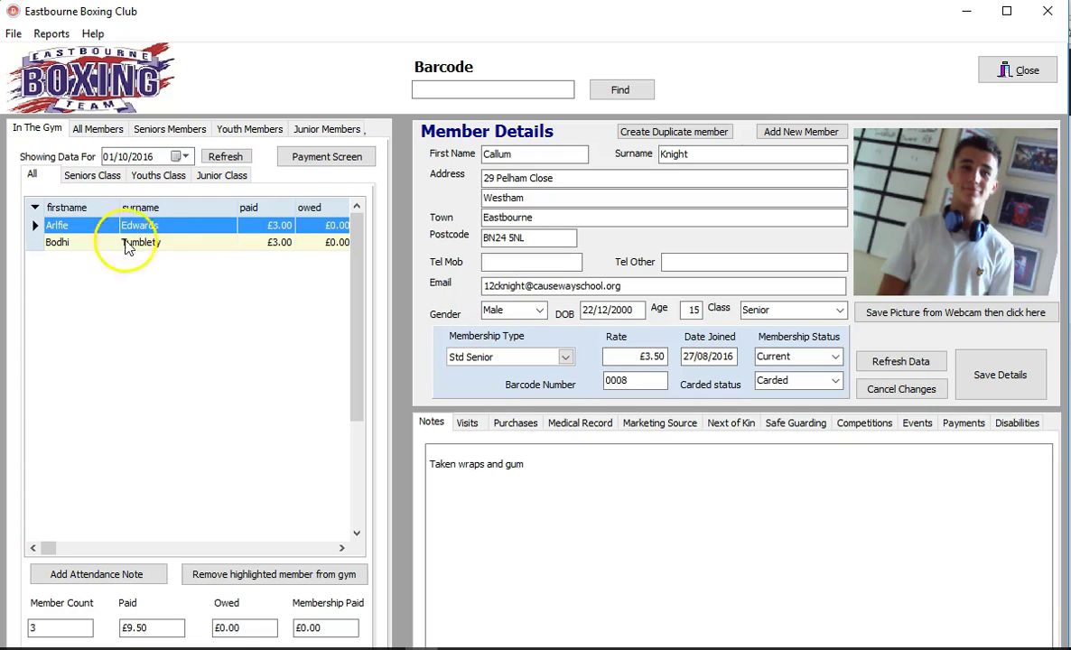
Step: Filter today's attendance by Seniors, Youths and Junior classes, then show all classes
click(86, 176)
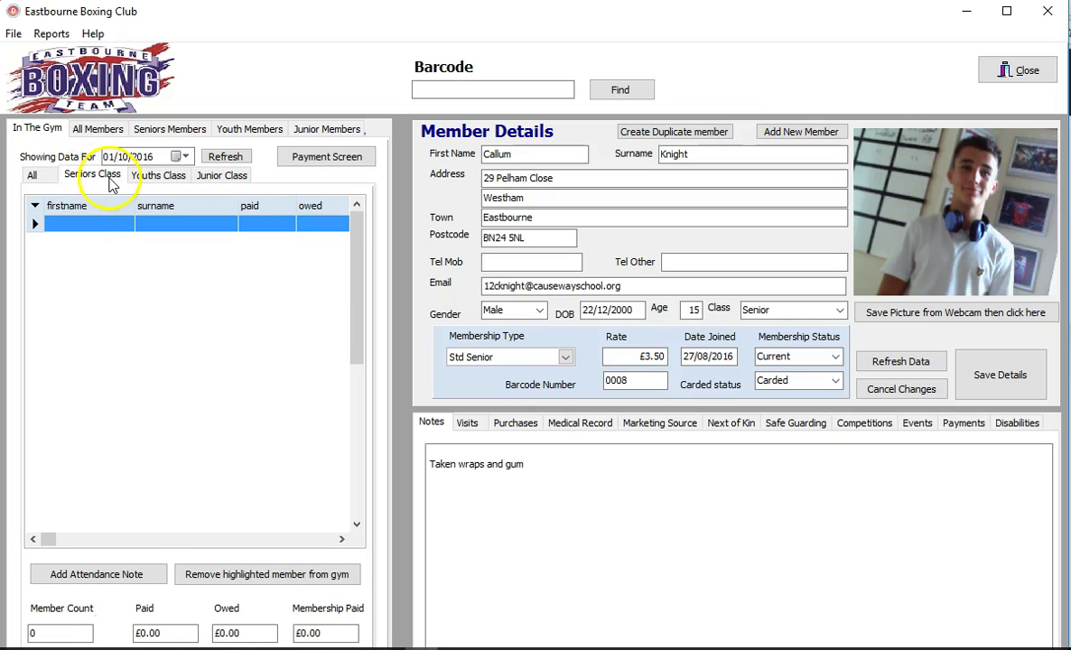
click(172, 174)
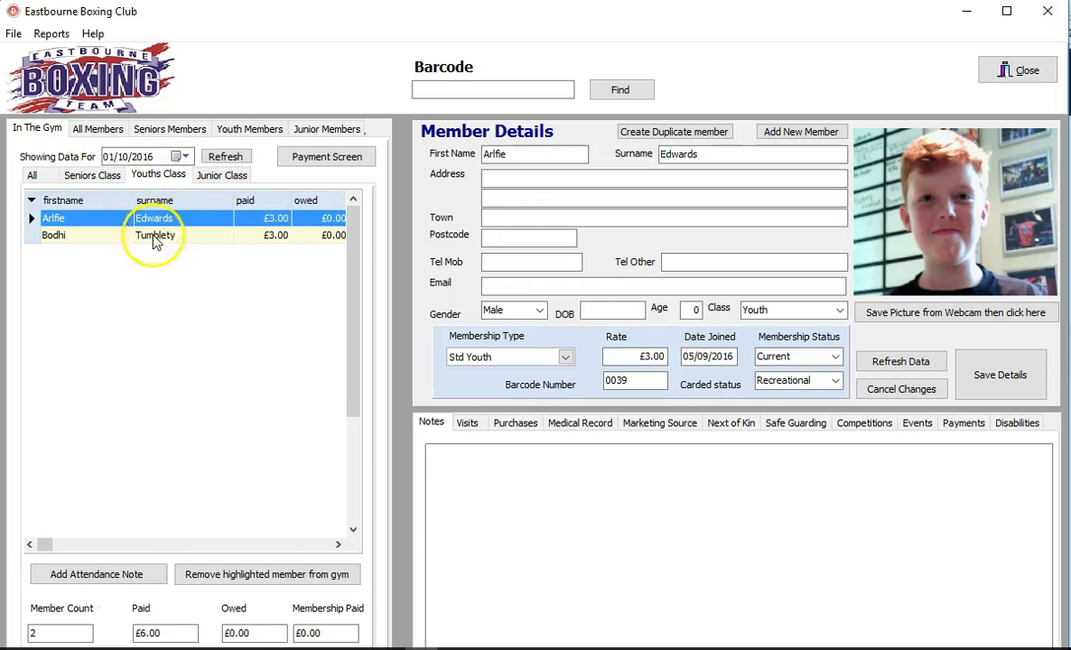
click(224, 176)
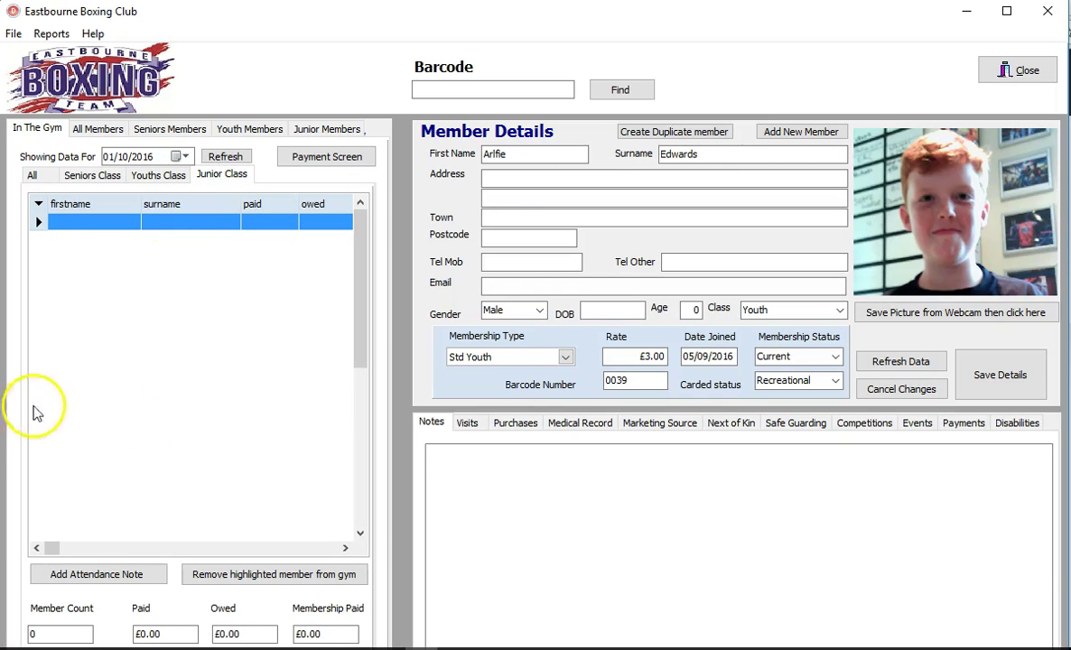
click(83, 174)
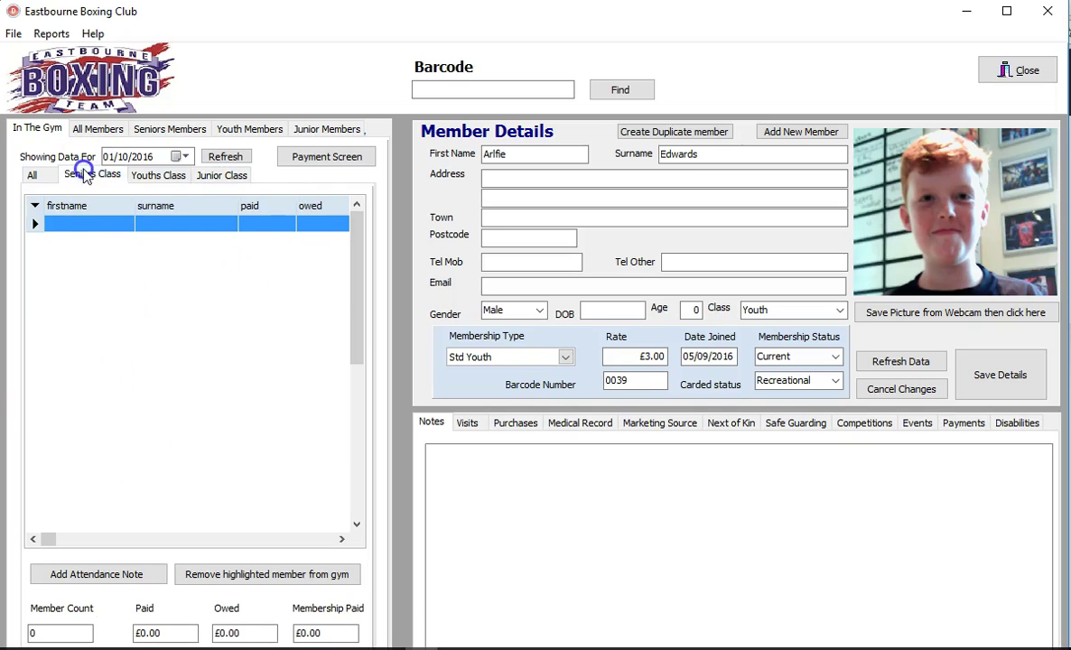
click(161, 178)
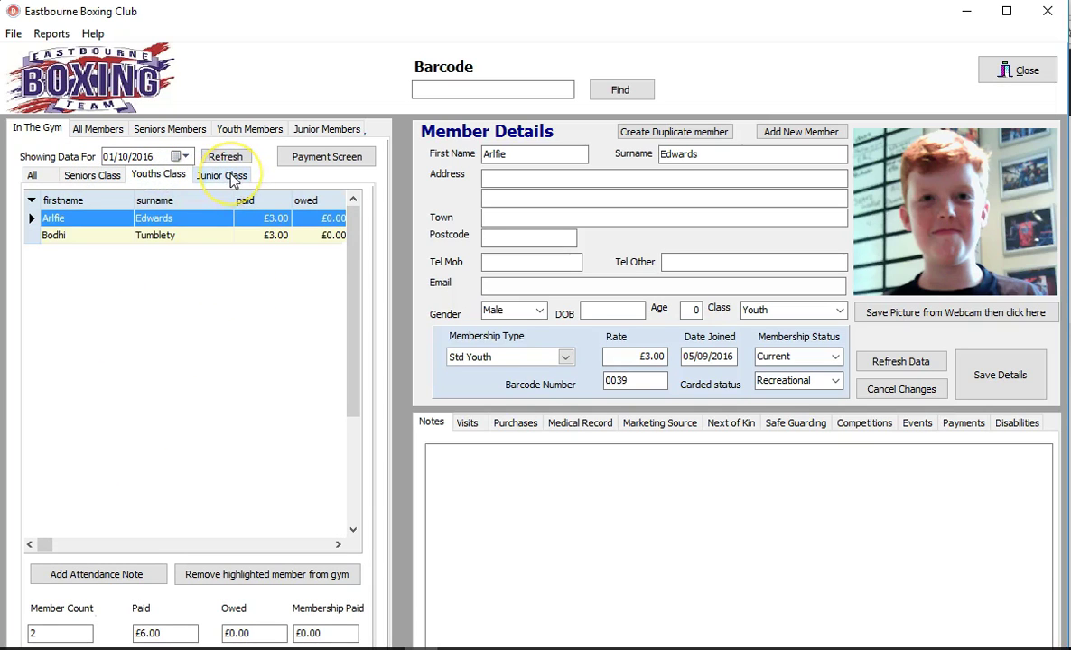
click(227, 177)
click(161, 176)
click(94, 175)
click(31, 174)
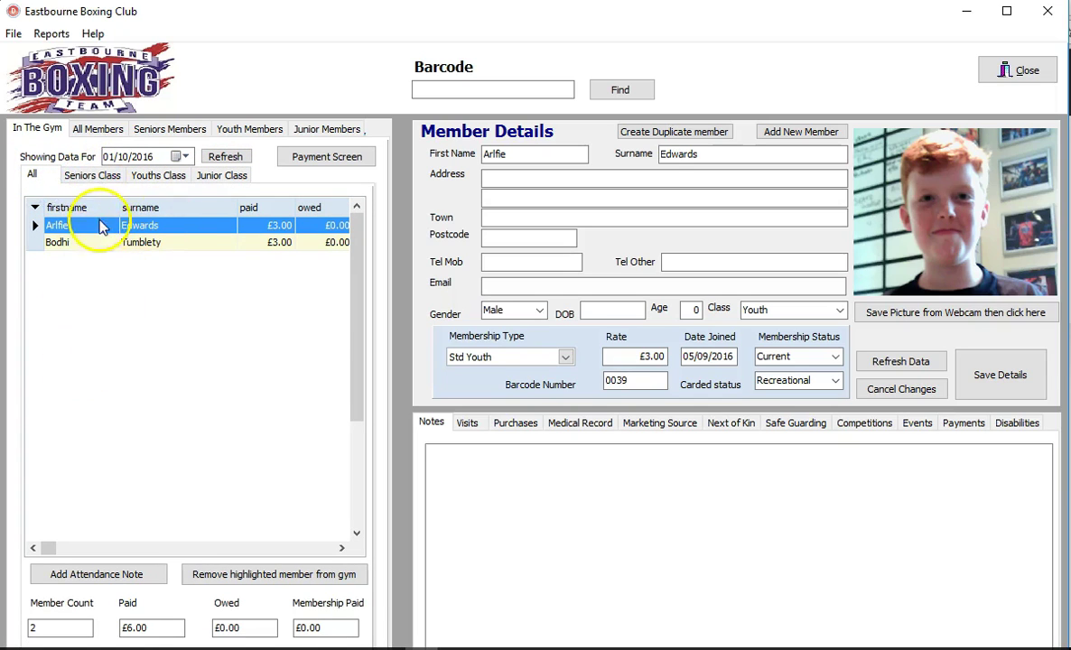
Step: View the details of each member attending the gym today
click(70, 242)
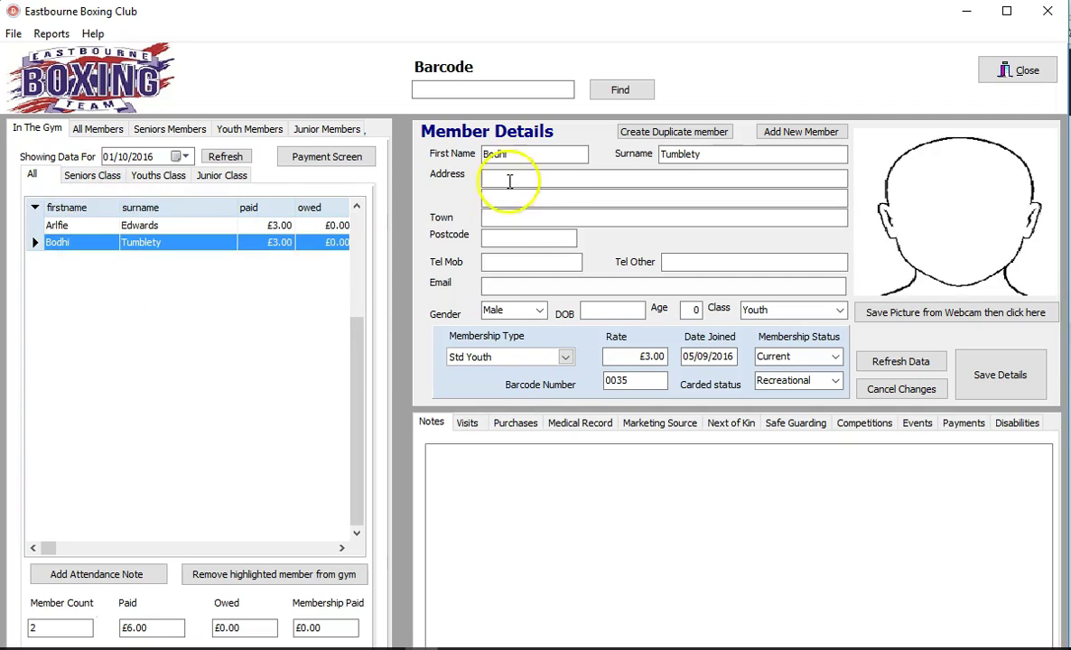
click(78, 227)
click(84, 241)
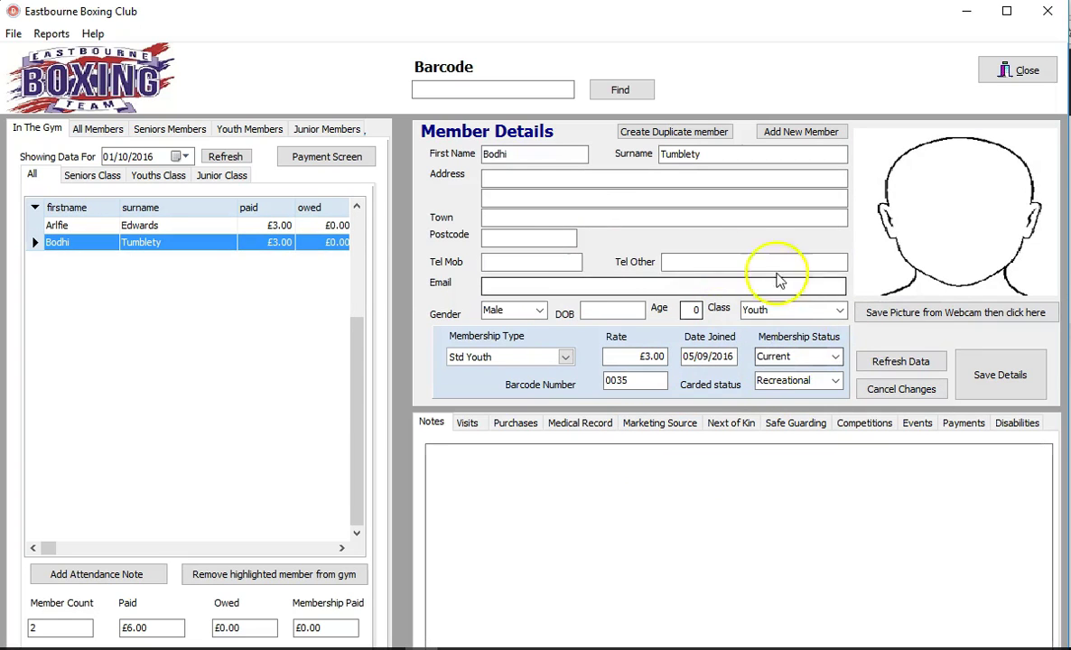
click(223, 157)
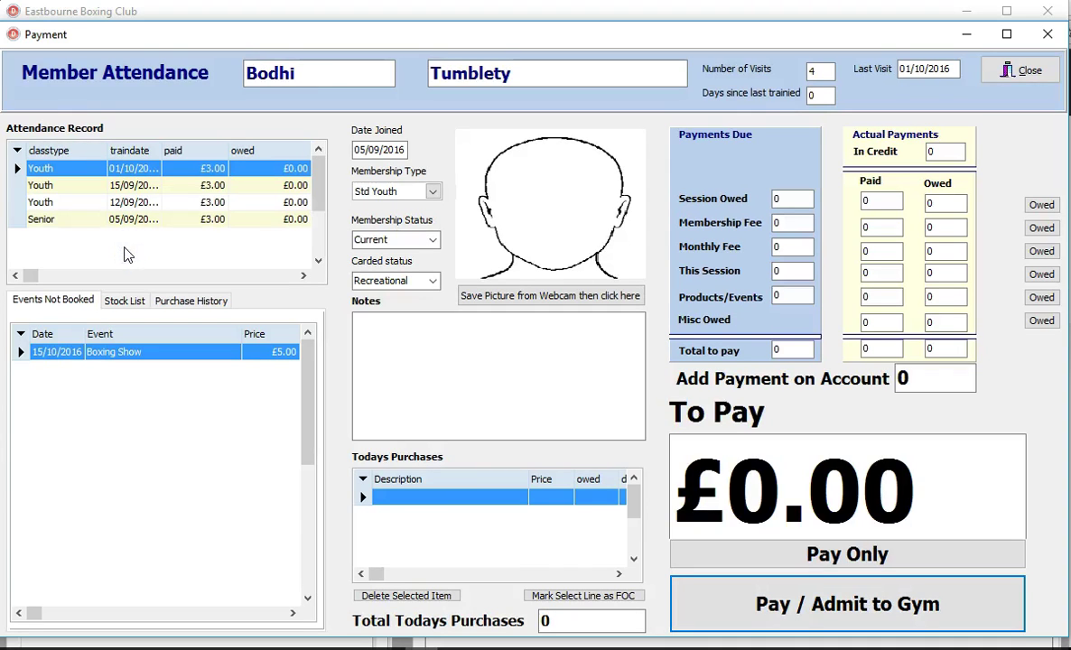
Step: Add £15.00 Shorts from the Stock List and take the payment with Pay Only
click(124, 301)
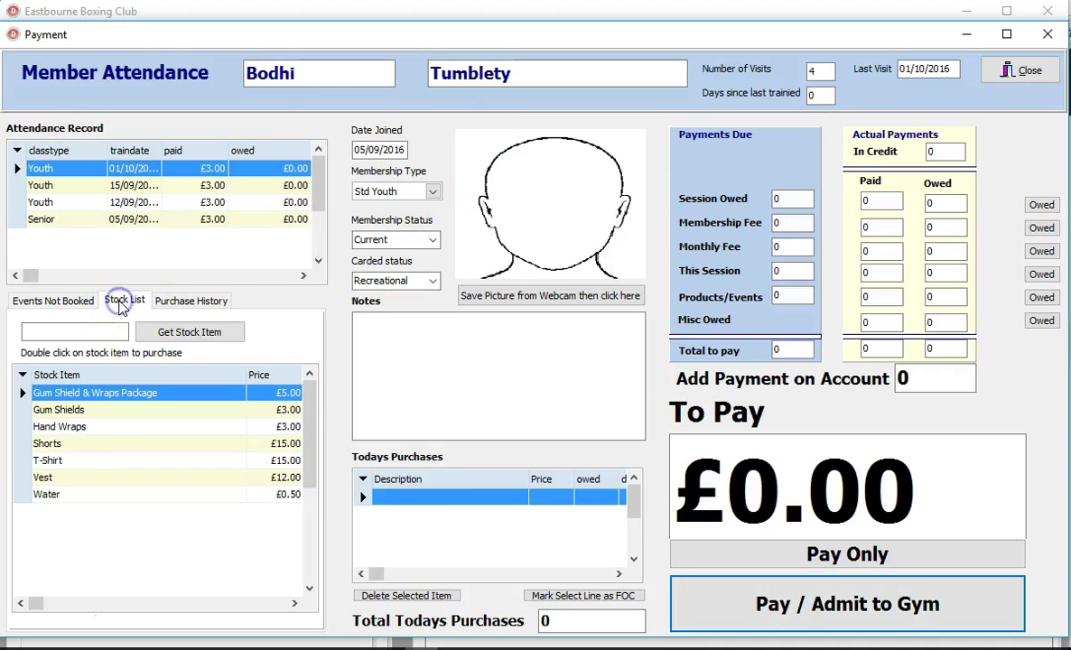
double_click(72, 444)
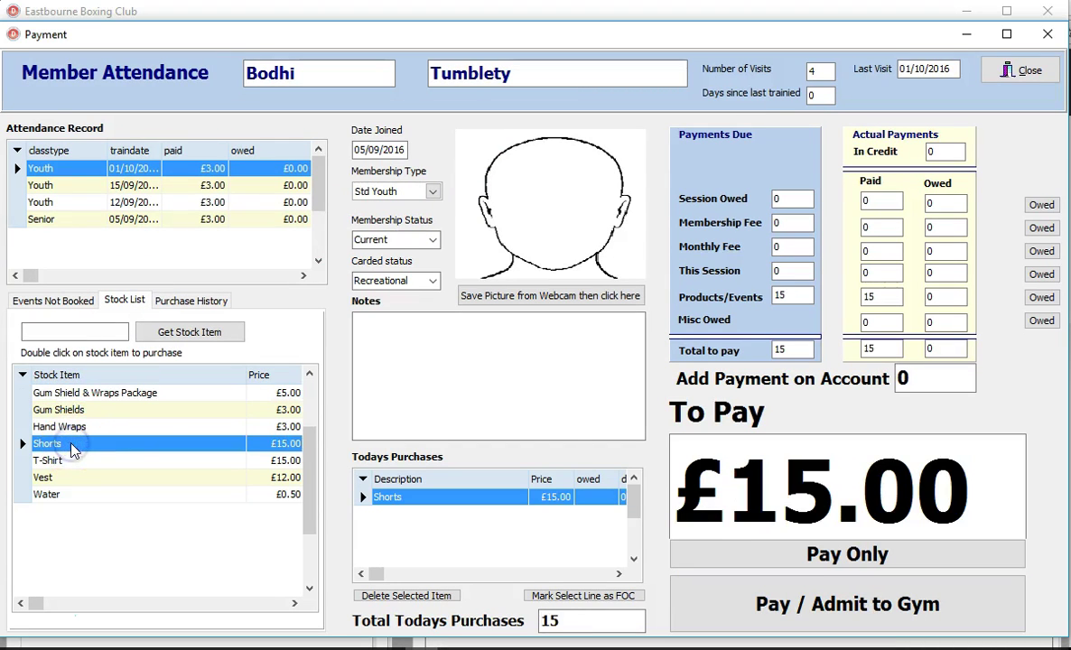
click(763, 559)
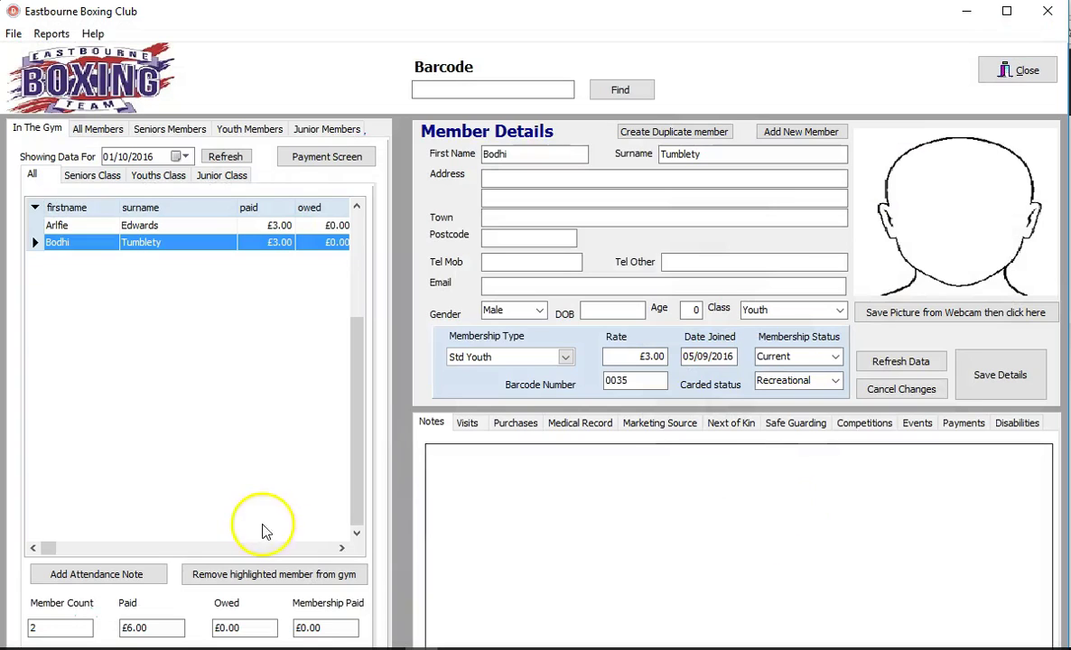
Step: Browse the youth member's Purchases, Visits, Notes and Payments tabs
click(515, 423)
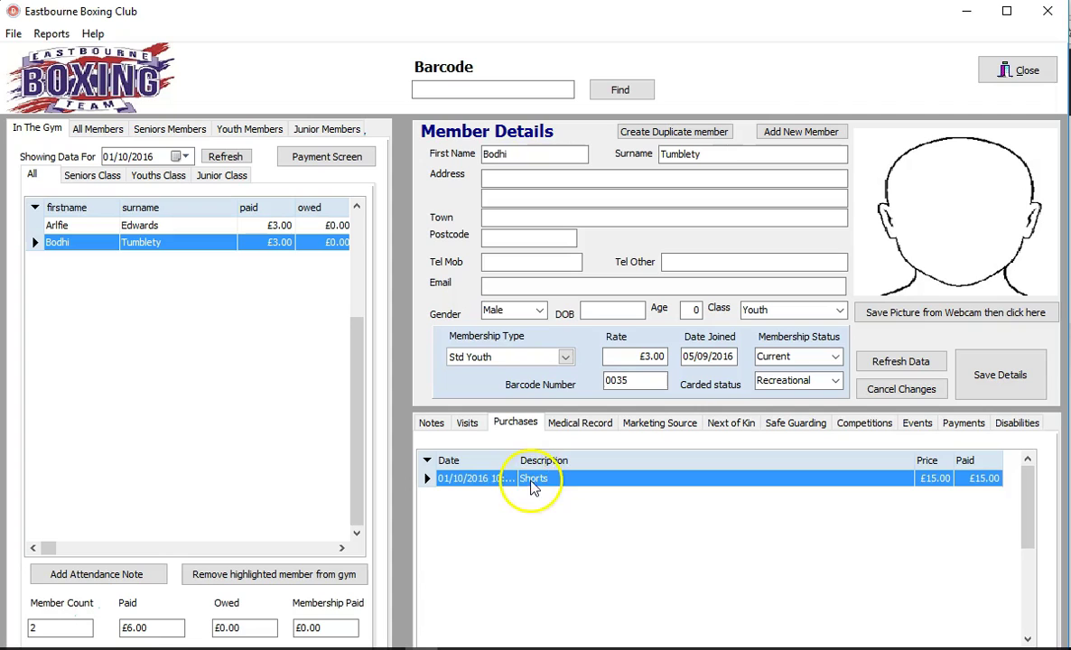
click(467, 423)
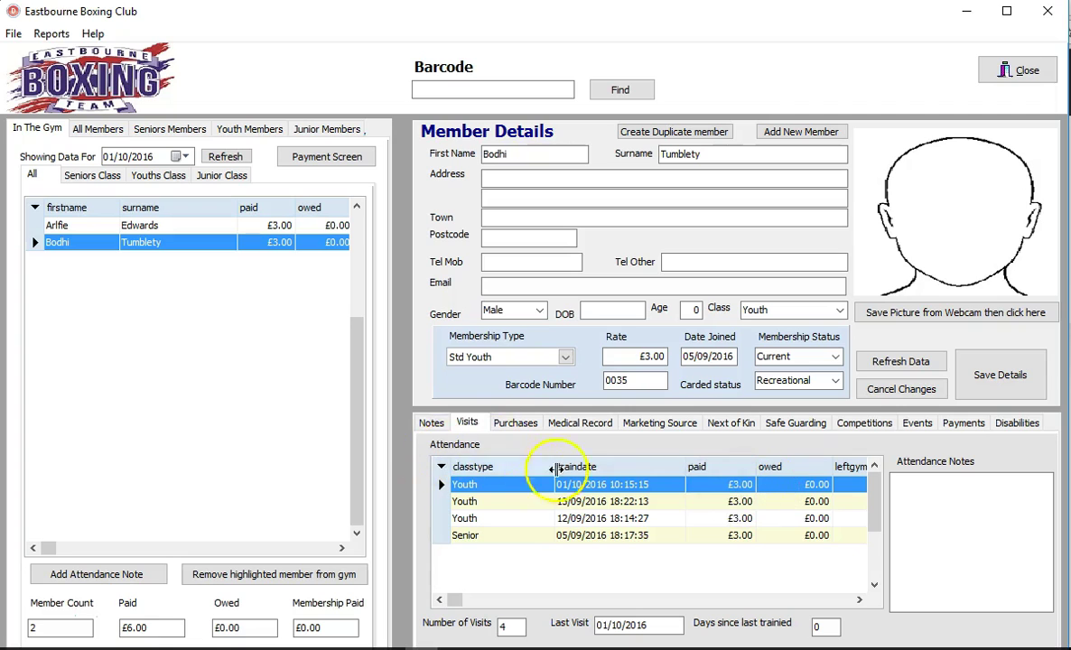
click(432, 422)
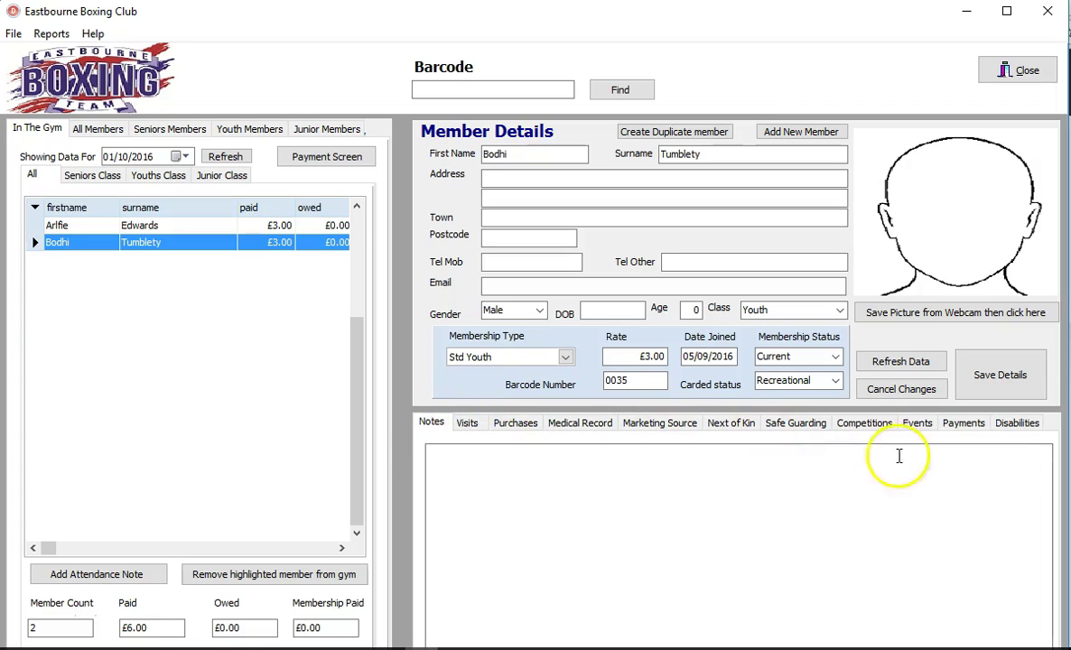
click(957, 423)
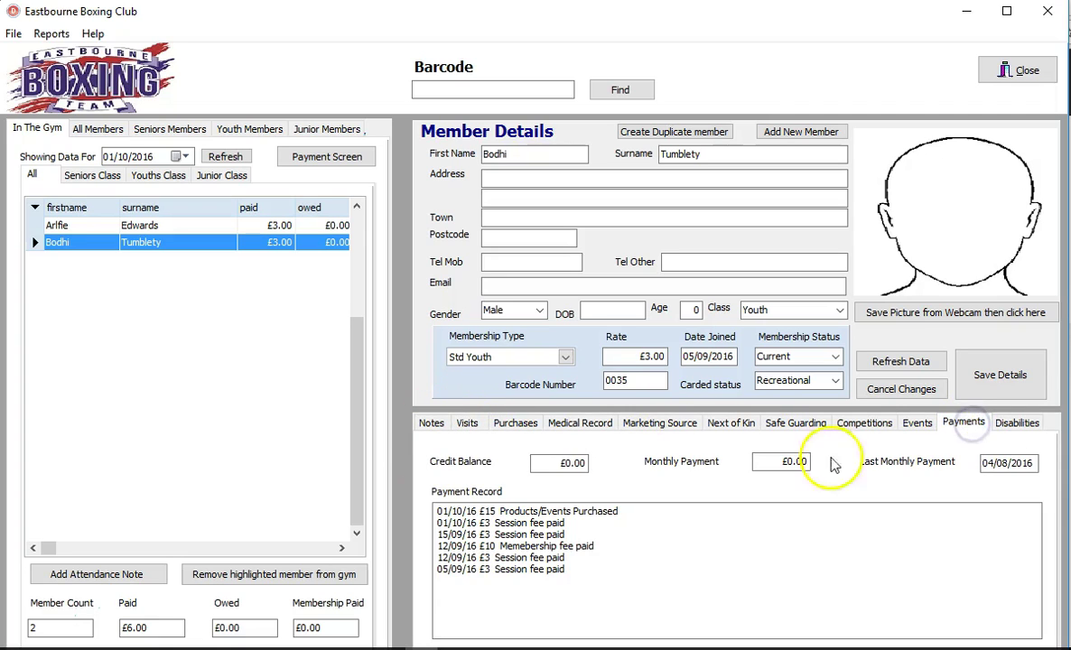
Step: Inspect the Payment Record's top line: £15 Products/Events Purchased dated 01/10/16
click(620, 562)
drag(619, 574, 492, 533)
click(617, 521)
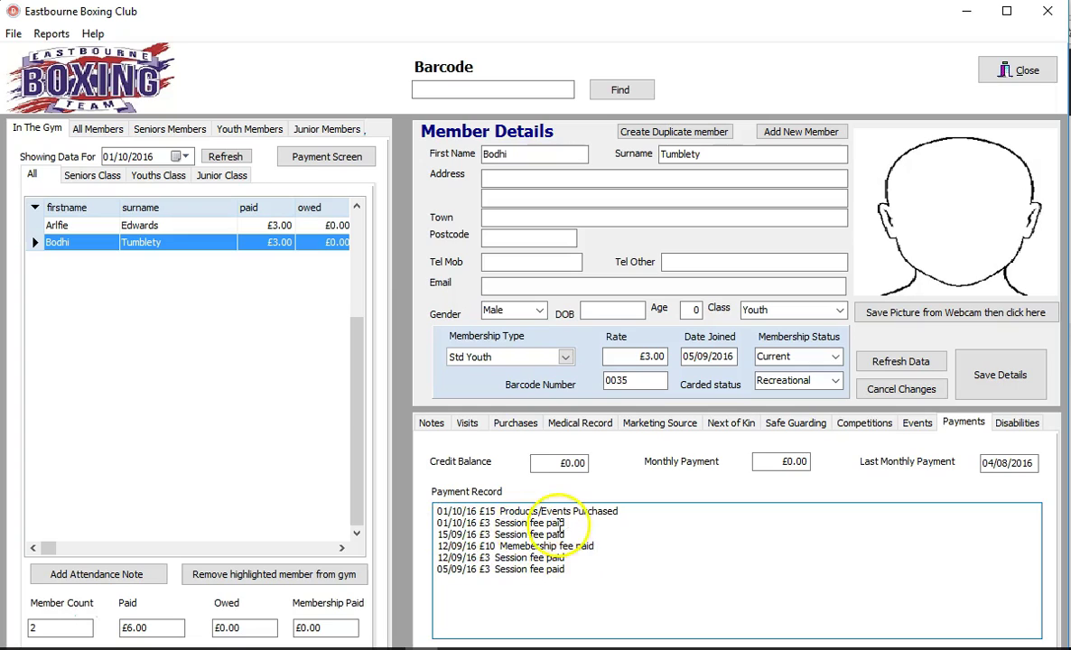
drag(479, 516, 587, 511)
click(492, 512)
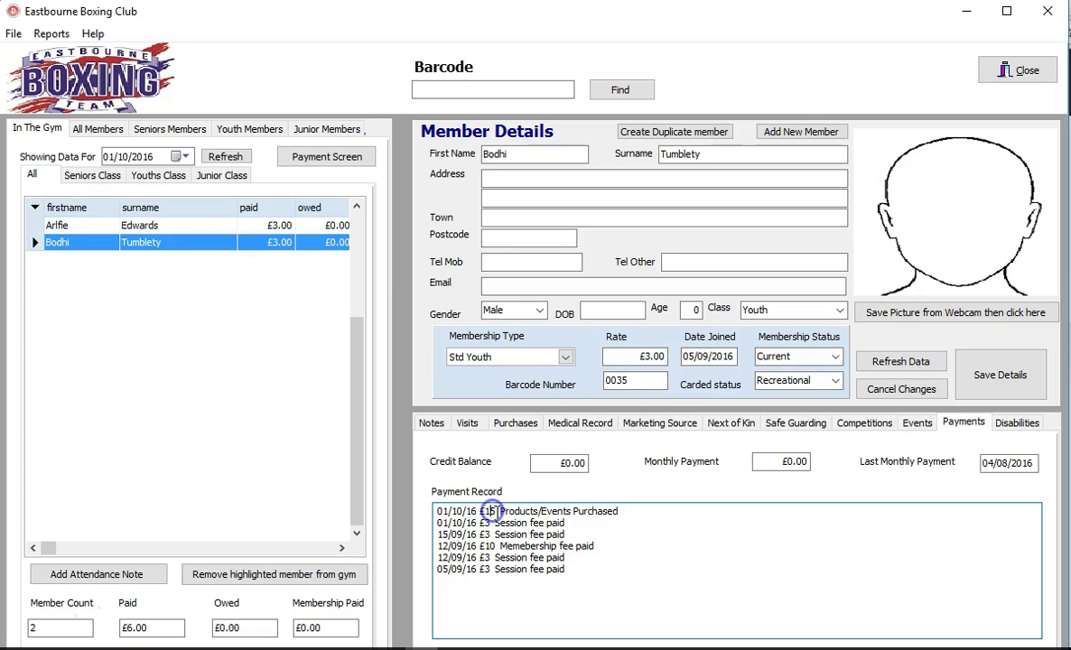
drag(620, 513, 501, 514)
click(437, 523)
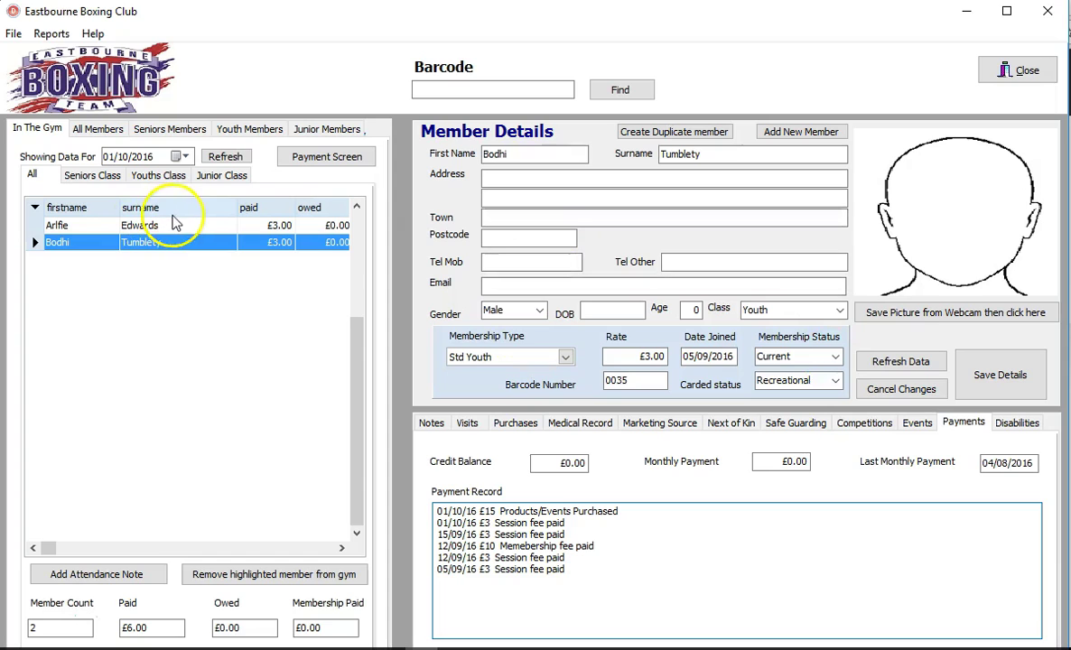
Step: Switch through the All, Seniors, Youth and Junior member lists and browse youth member records
click(99, 130)
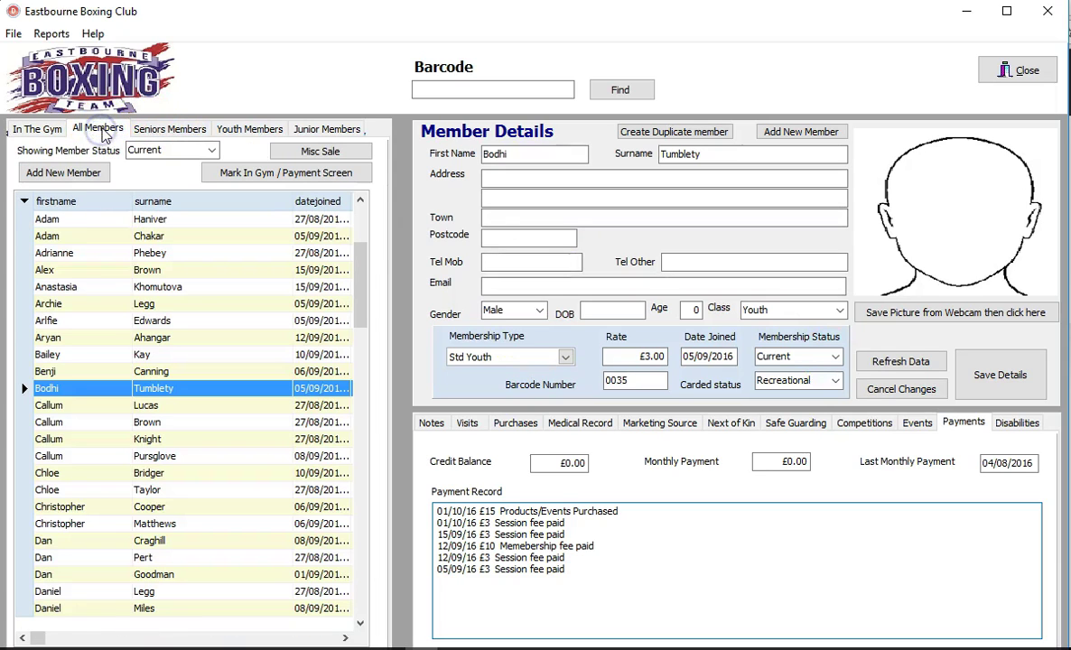
click(174, 129)
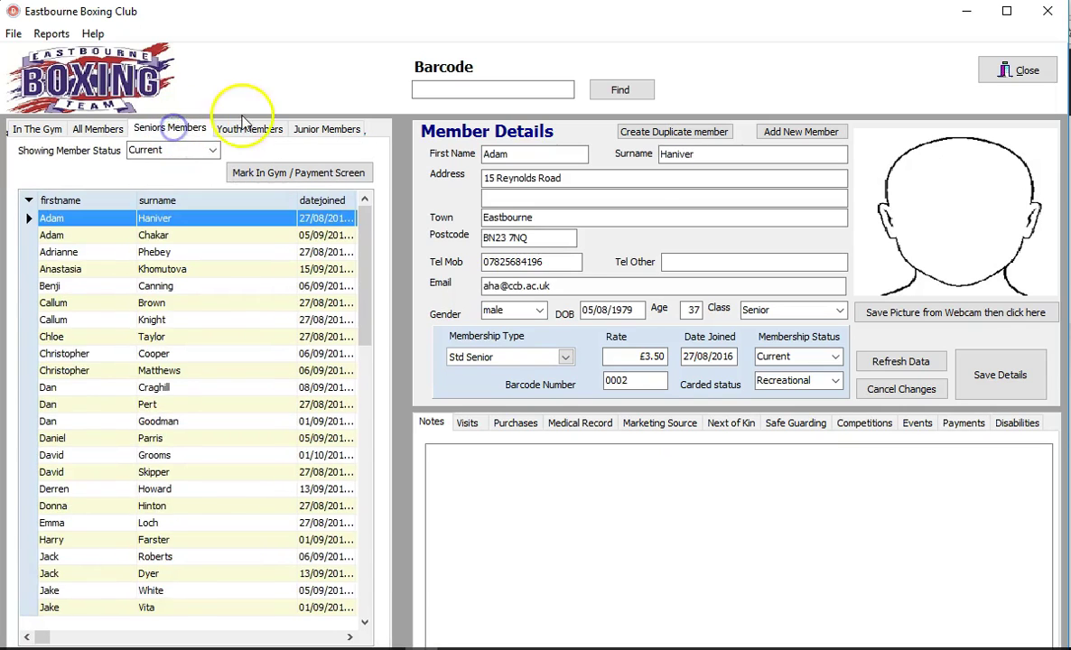
click(248, 129)
click(330, 133)
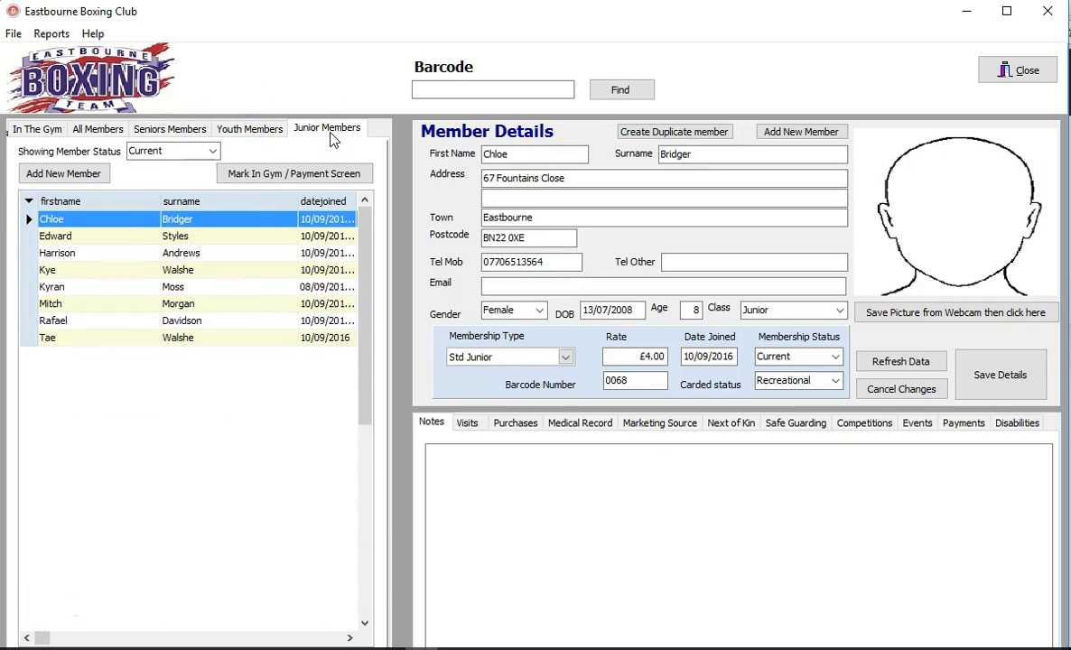
click(99, 129)
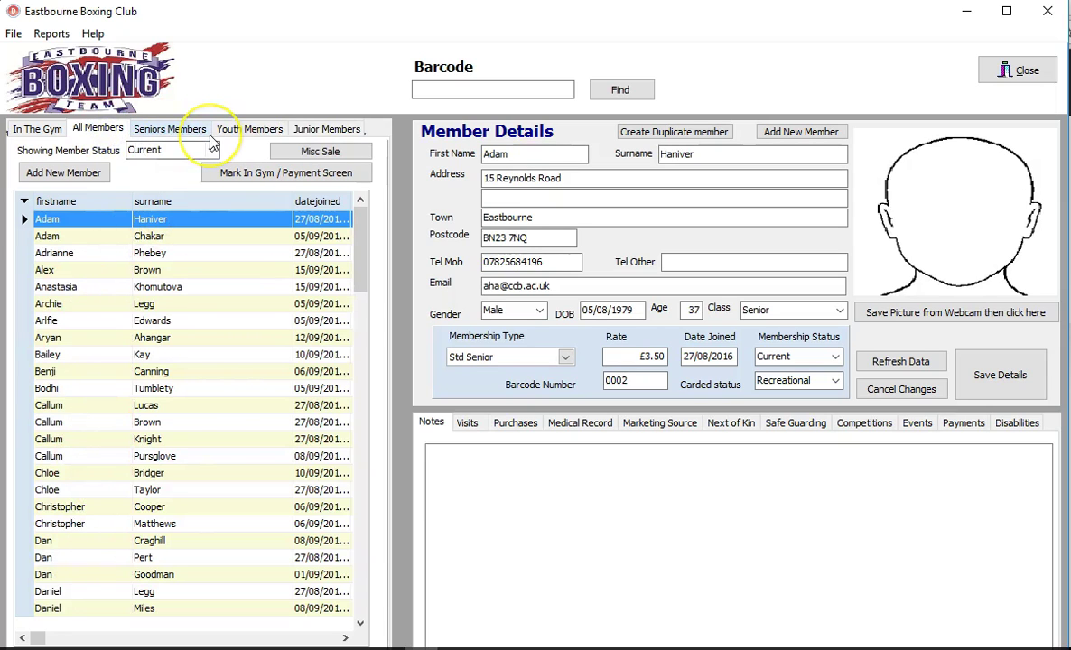
click(236, 133)
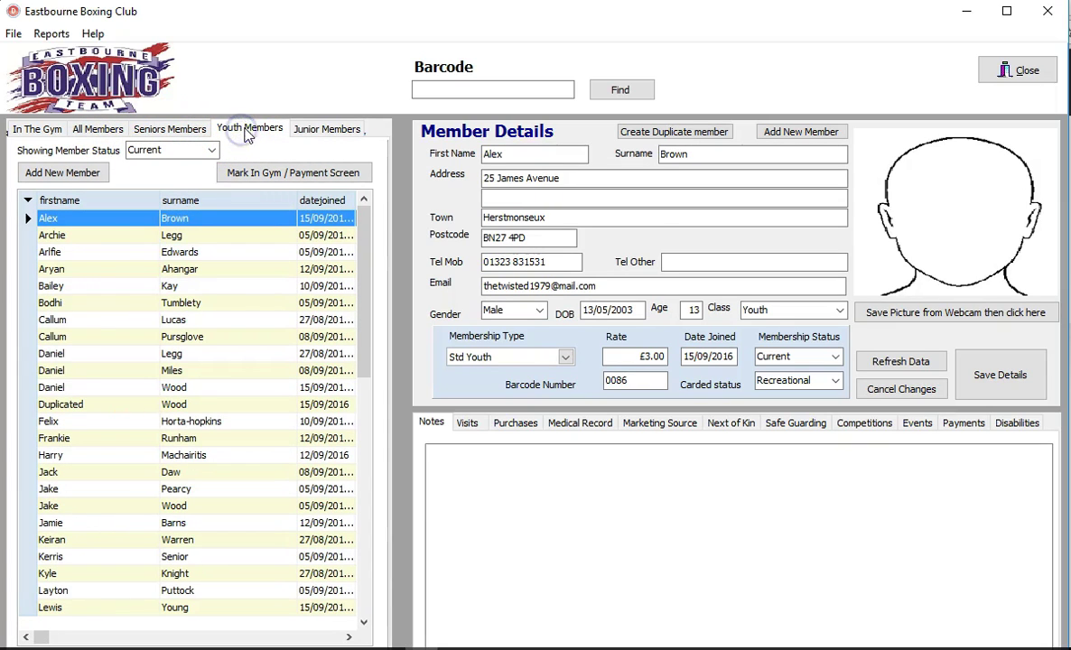
click(78, 370)
scroll(148, 435, down, 3)
click(149, 406)
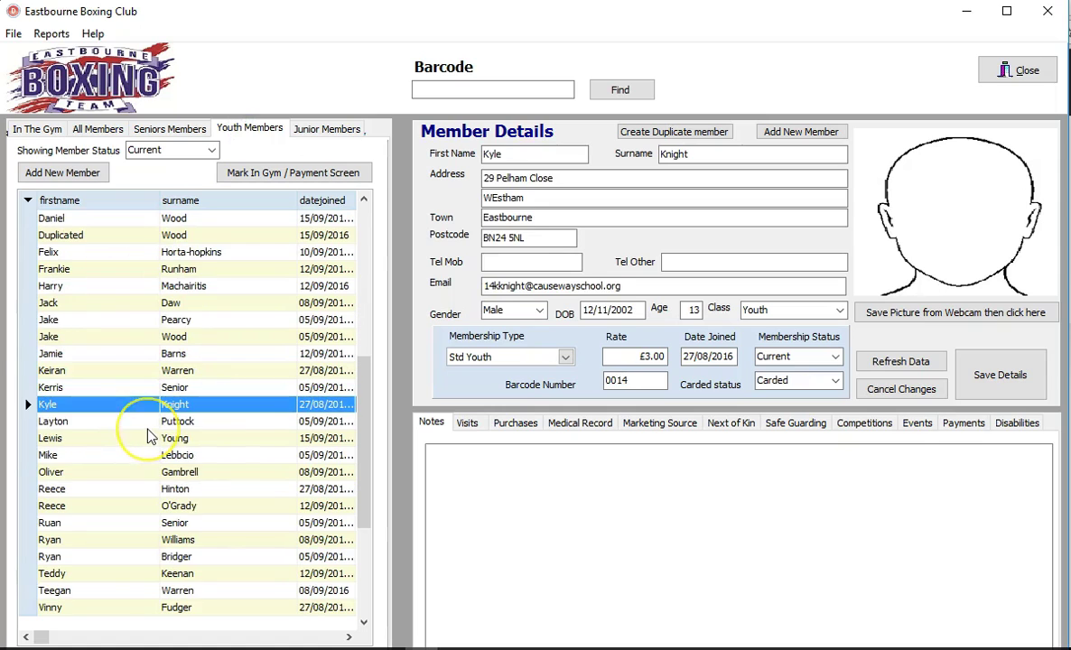
key(Down)
key(Down)
key(Down)
key(Down)
key(Down)
key(Down)
key(Down)
key(Down)
key(Down)
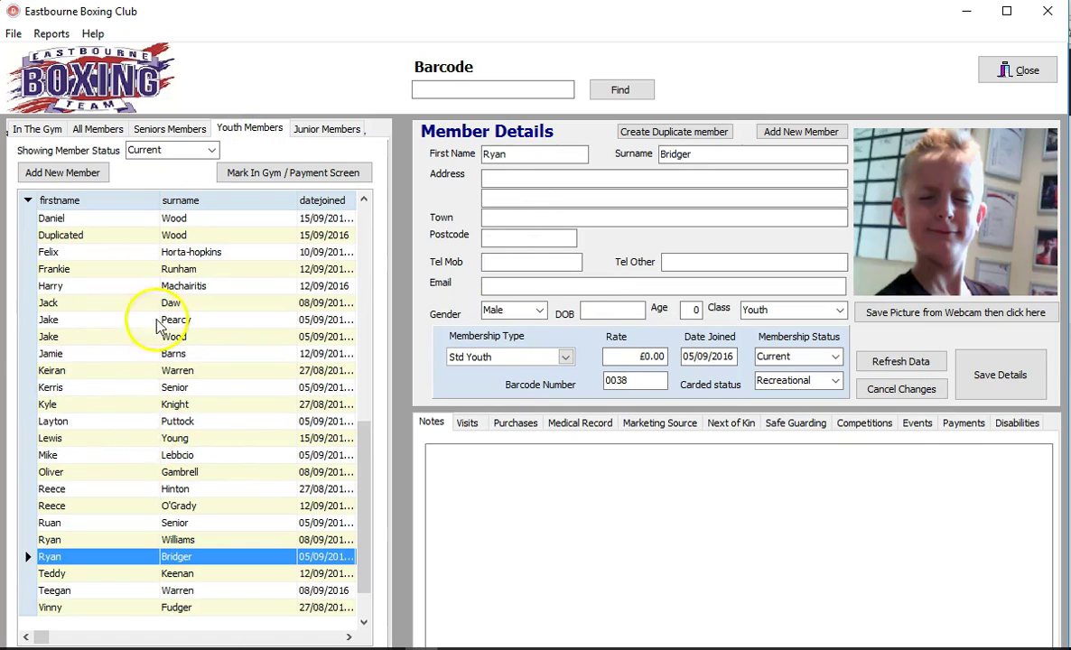
Step: Show the Seniors list and scroll down to the last member, on Gratis membership
click(200, 133)
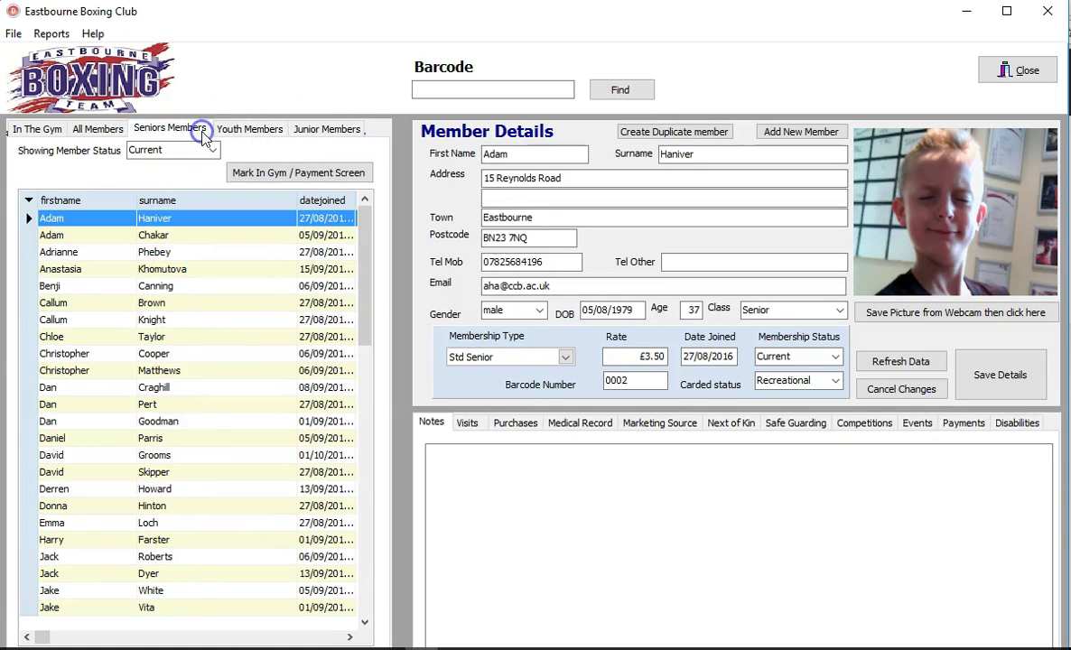
click(144, 305)
scroll(188, 369, down, 6)
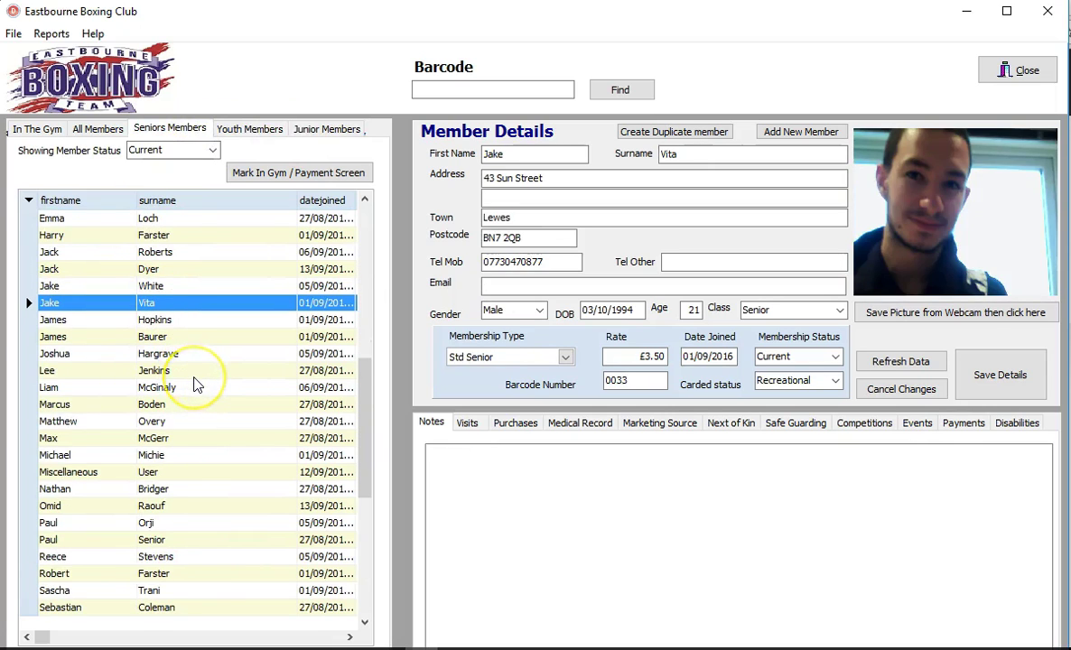
scroll(196, 382, down, 2)
scroll(190, 421, down, 4)
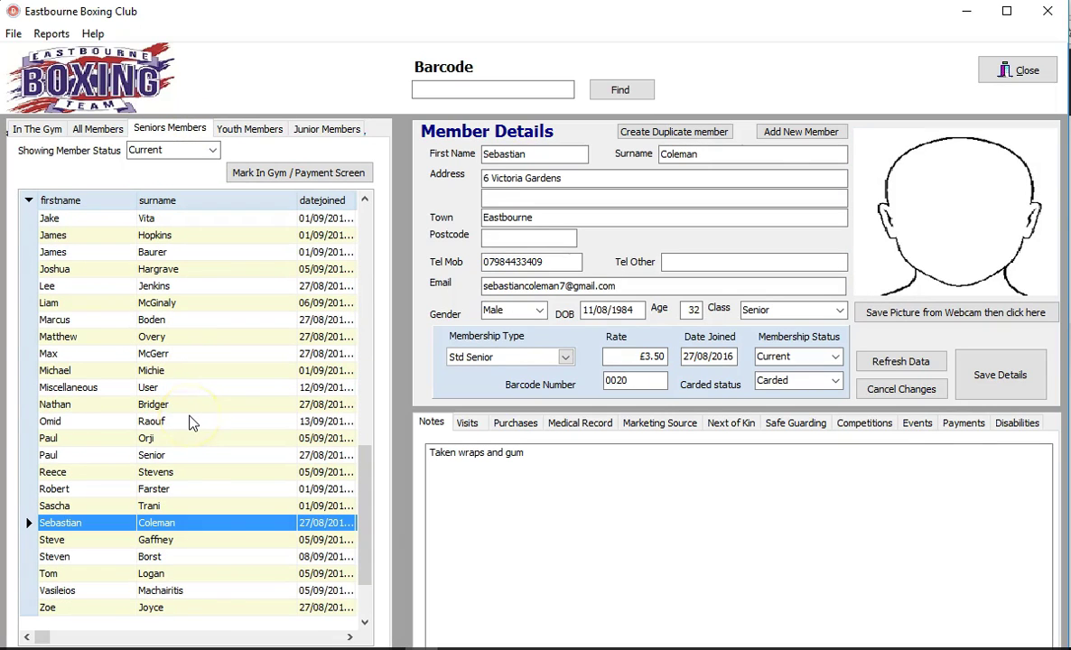
scroll(186, 434, down, 3)
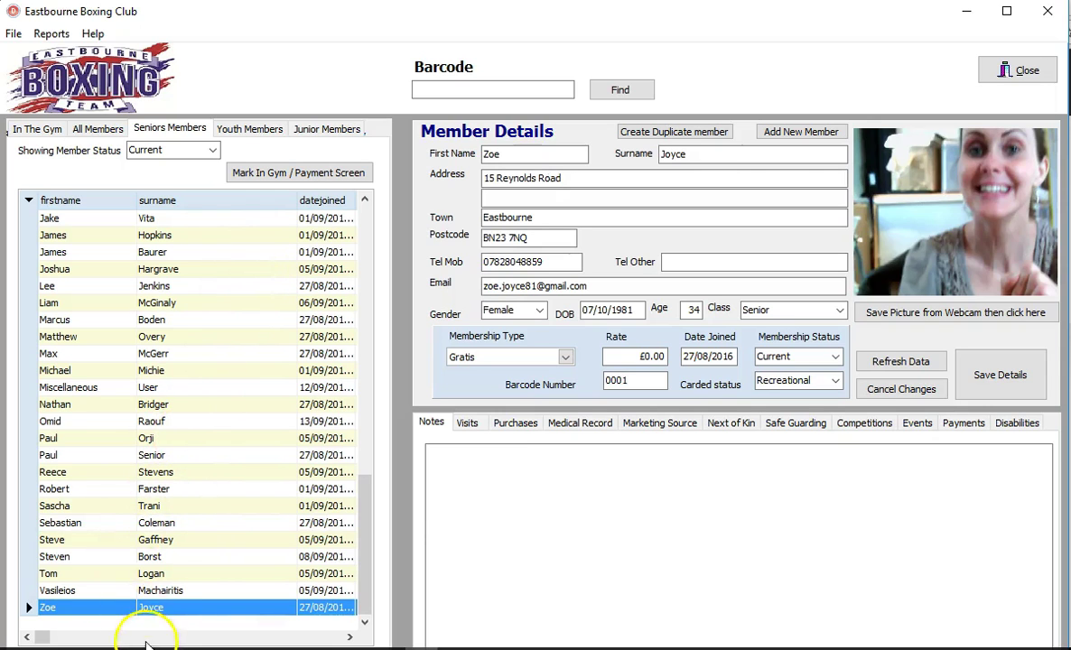
click(148, 611)
click(148, 612)
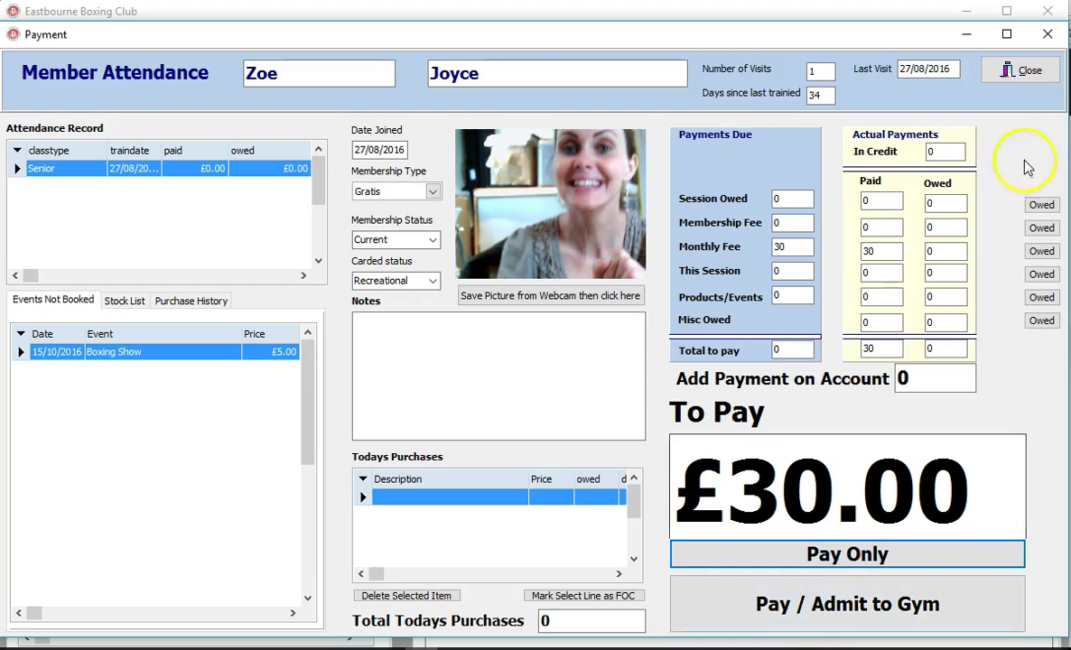
click(1029, 70)
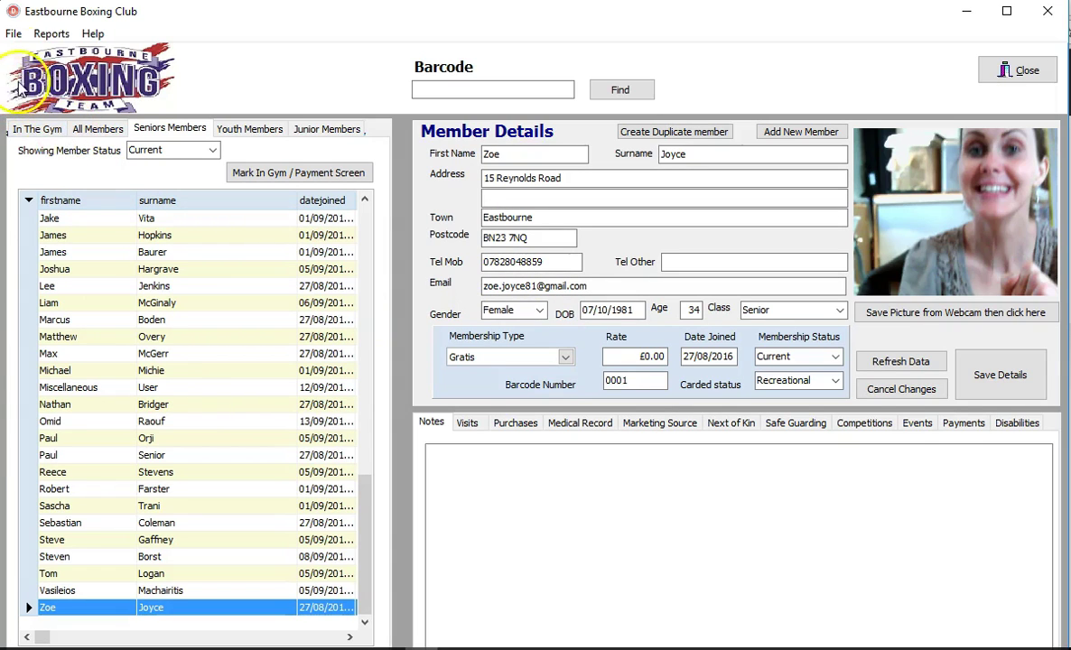
click(15, 34)
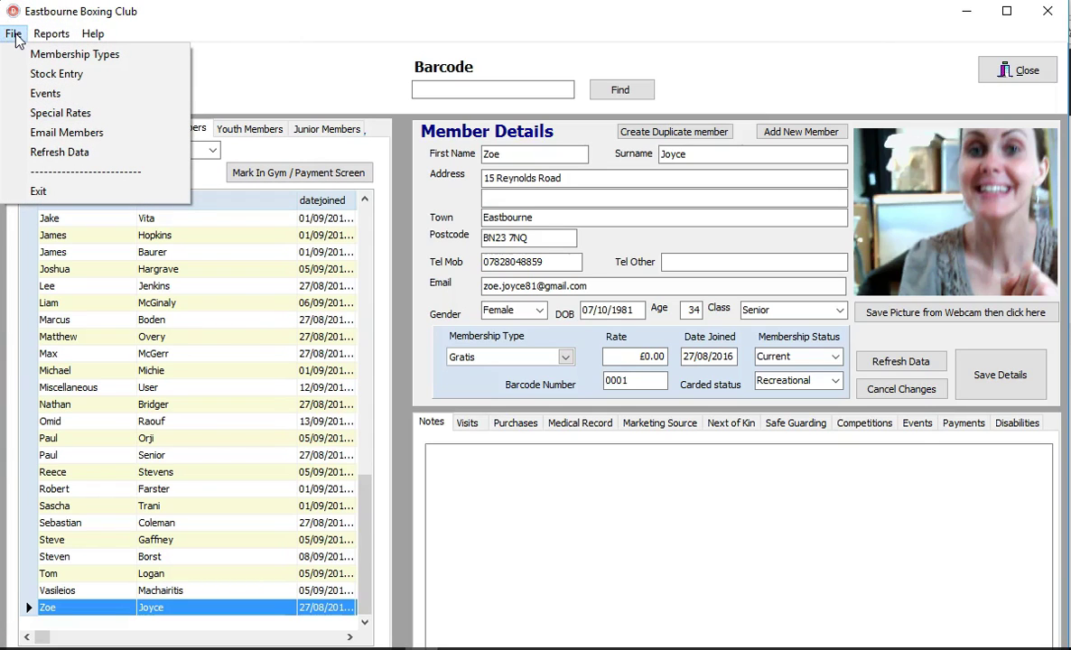
click(36, 54)
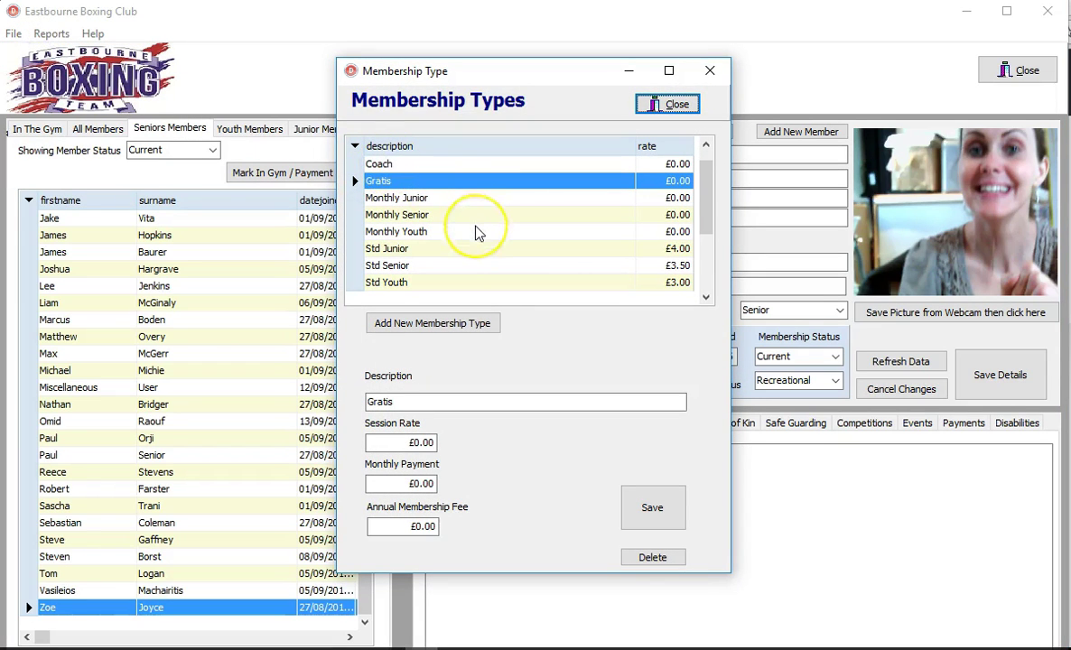
click(389, 269)
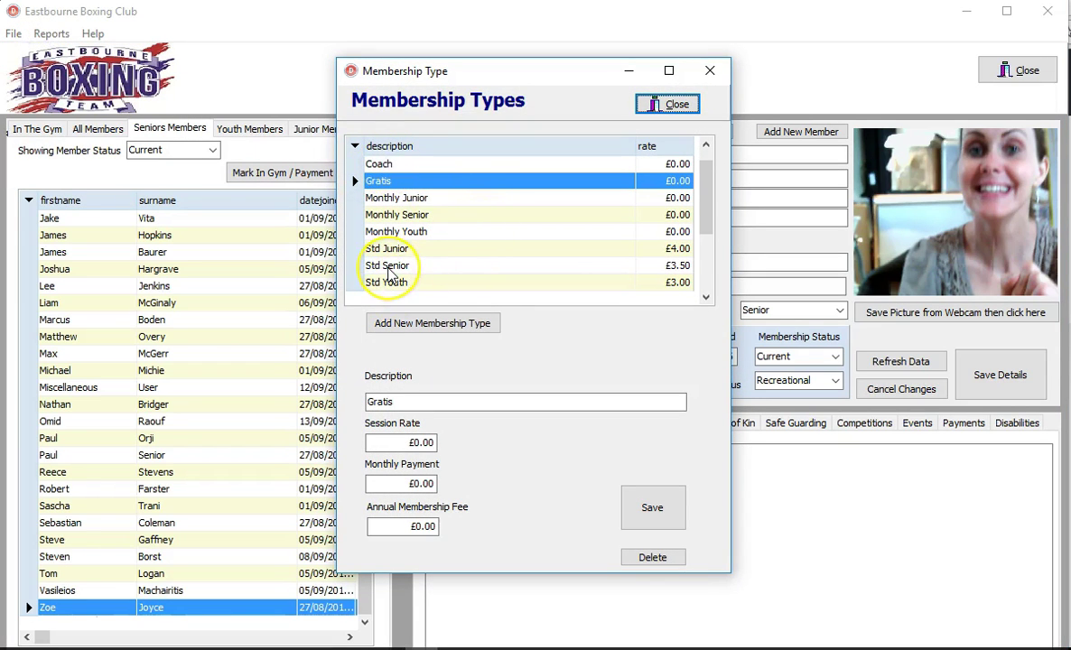
click(388, 268)
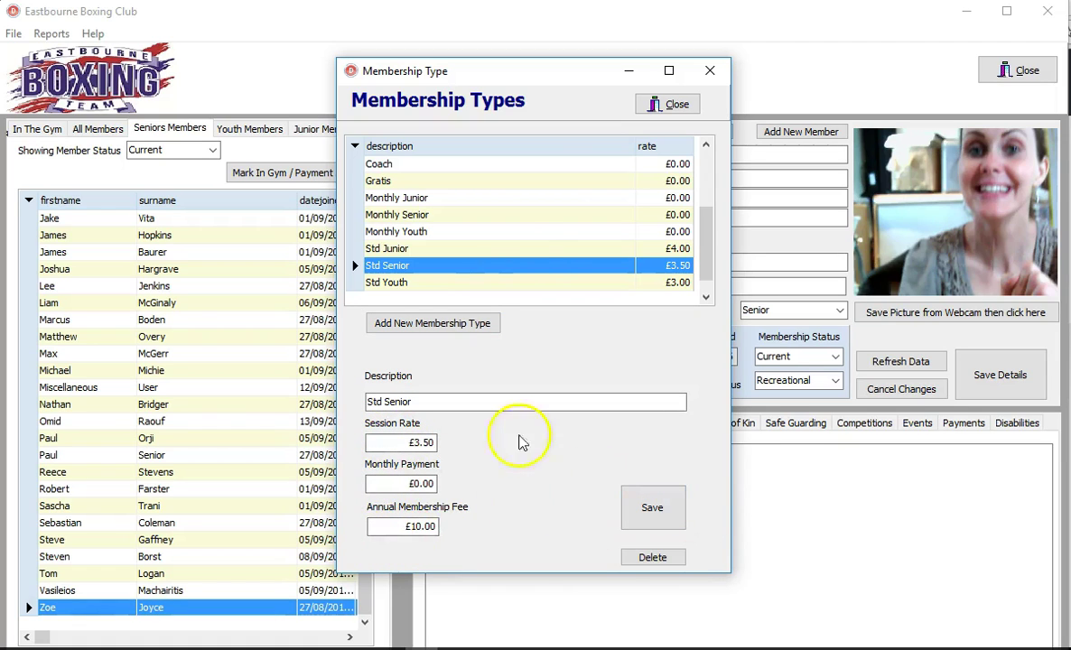
click(678, 106)
click(12, 34)
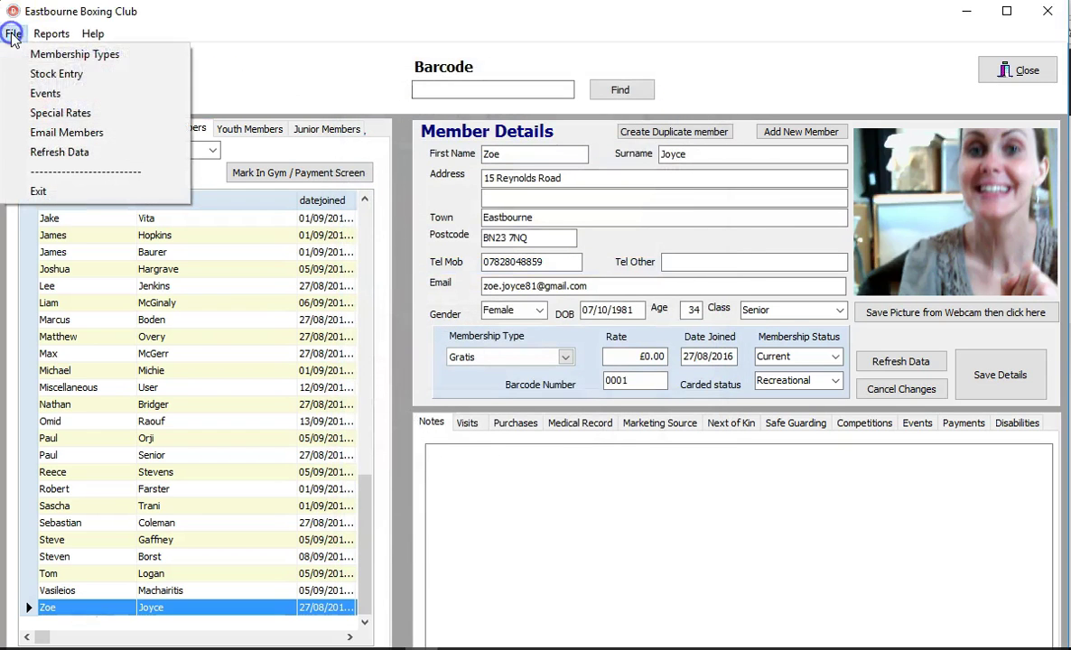
Step: Open the Stock Database and view the Hand Wraps, Vest, Shorts, package and Gum Shields records
click(50, 74)
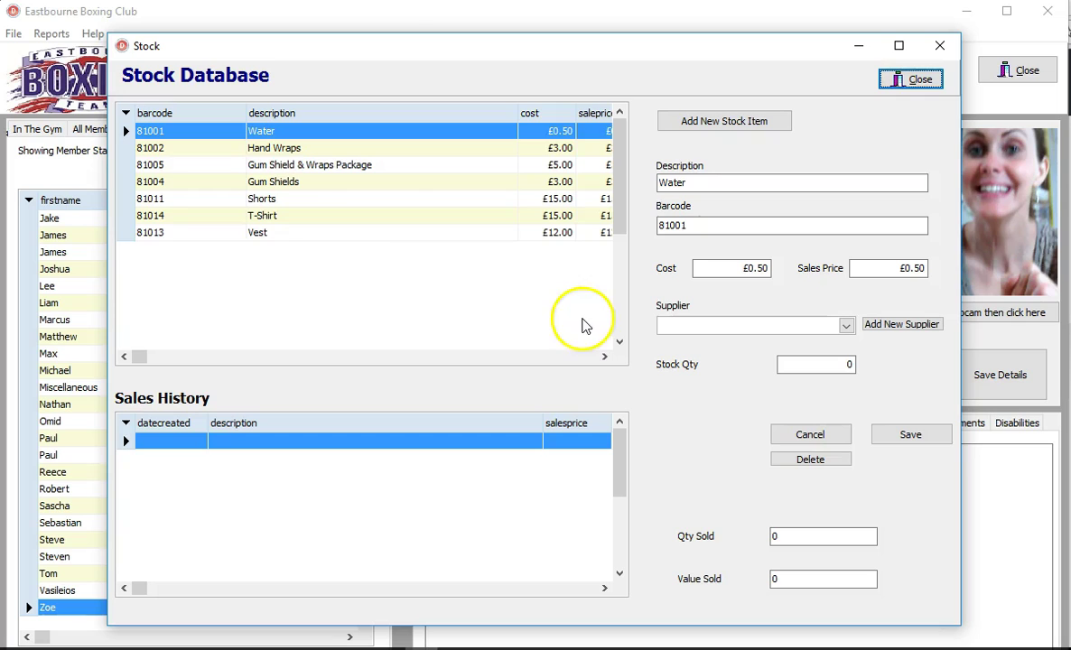
click(208, 150)
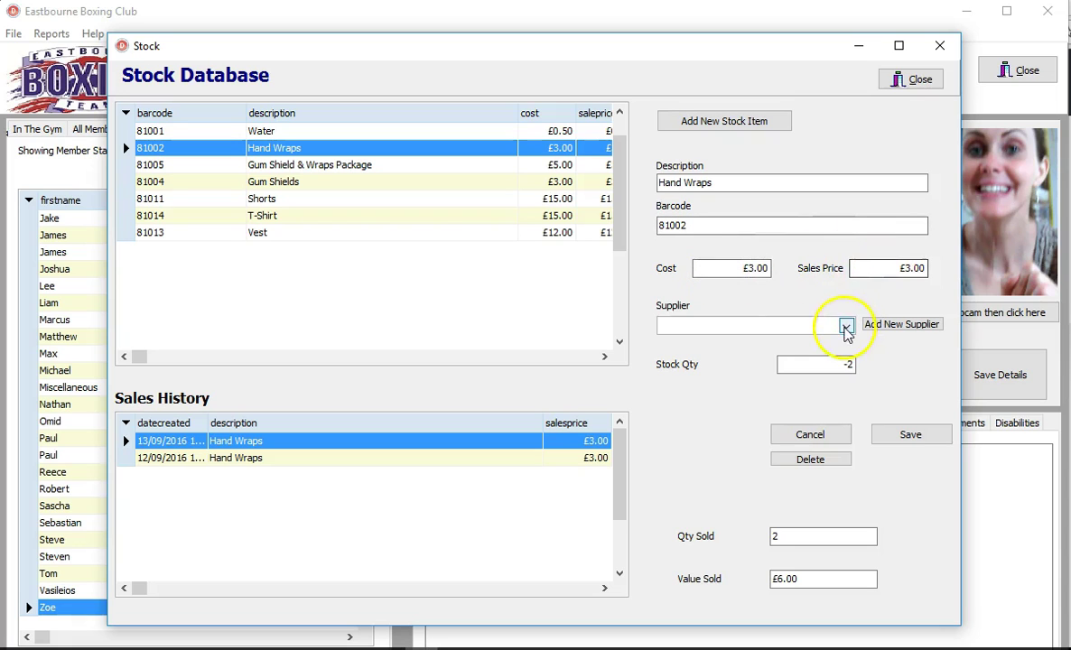
click(305, 231)
click(287, 198)
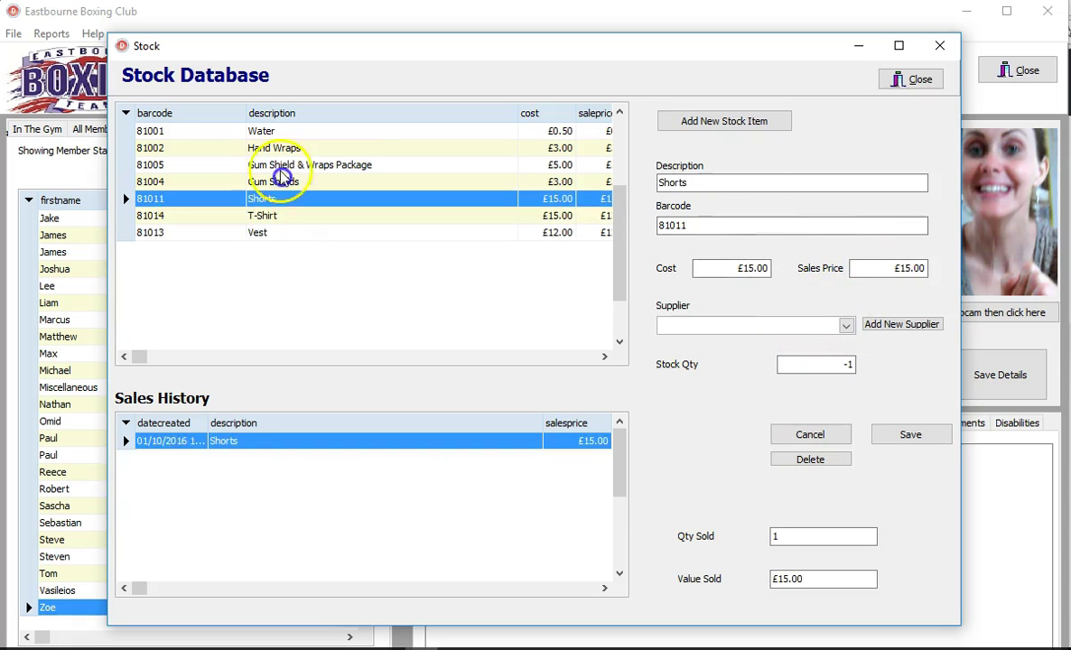
click(282, 166)
click(282, 182)
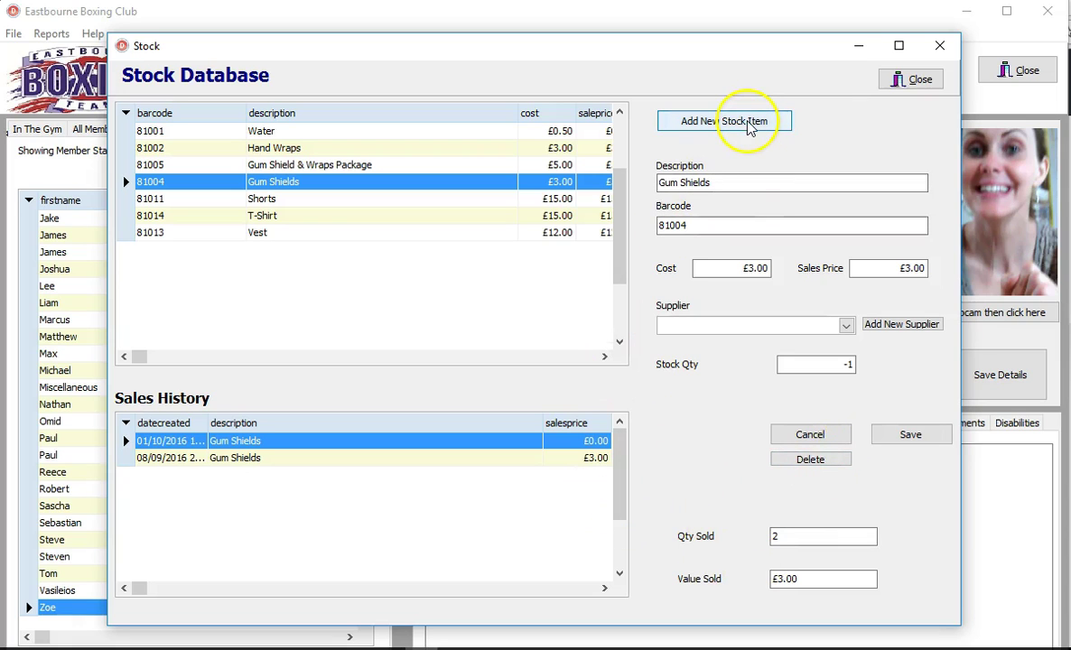
Step: Inspect the Gum Shields barcode field, then close the Stock Database
click(728, 226)
click(699, 226)
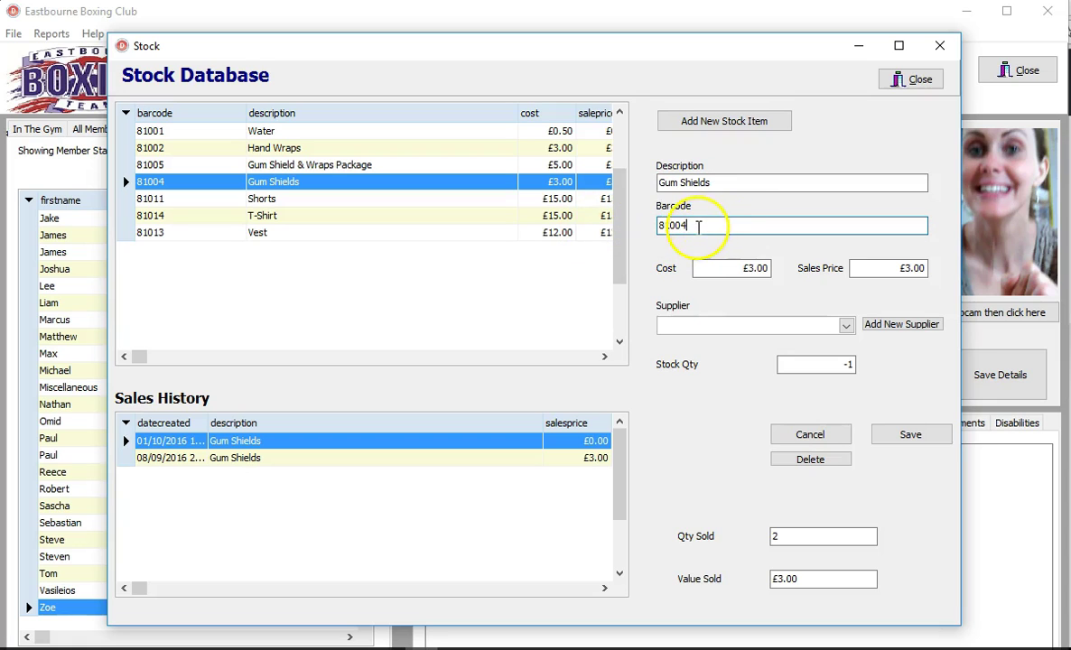
click(701, 225)
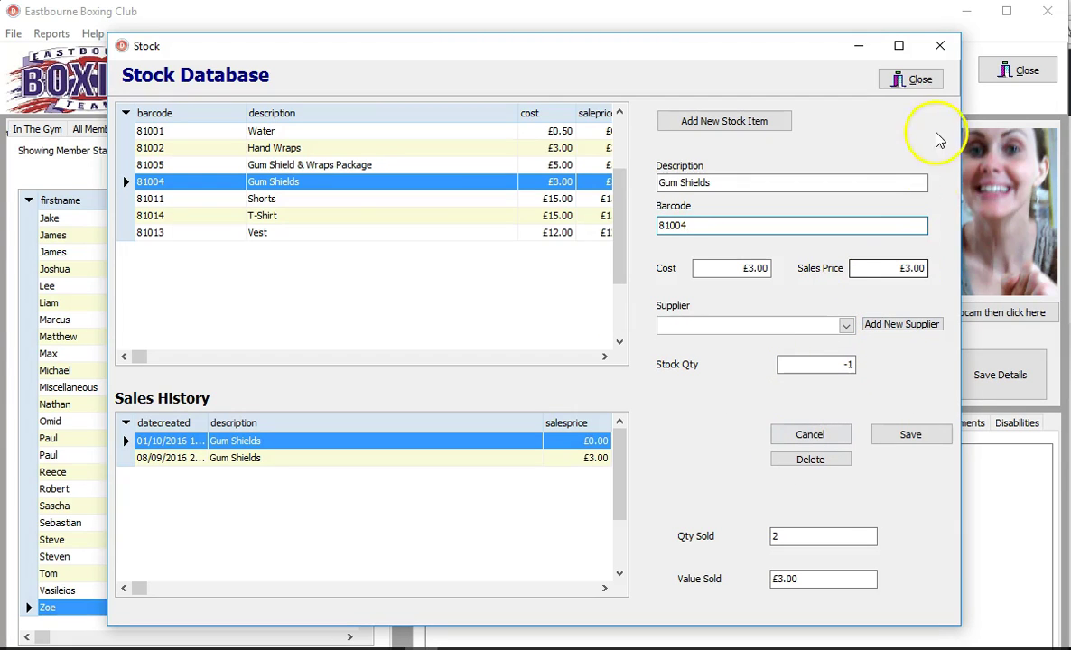
click(914, 81)
Step: Open File > Events, review the Boxing Show's Number Attending and Value Sold, then close it
click(11, 33)
click(40, 91)
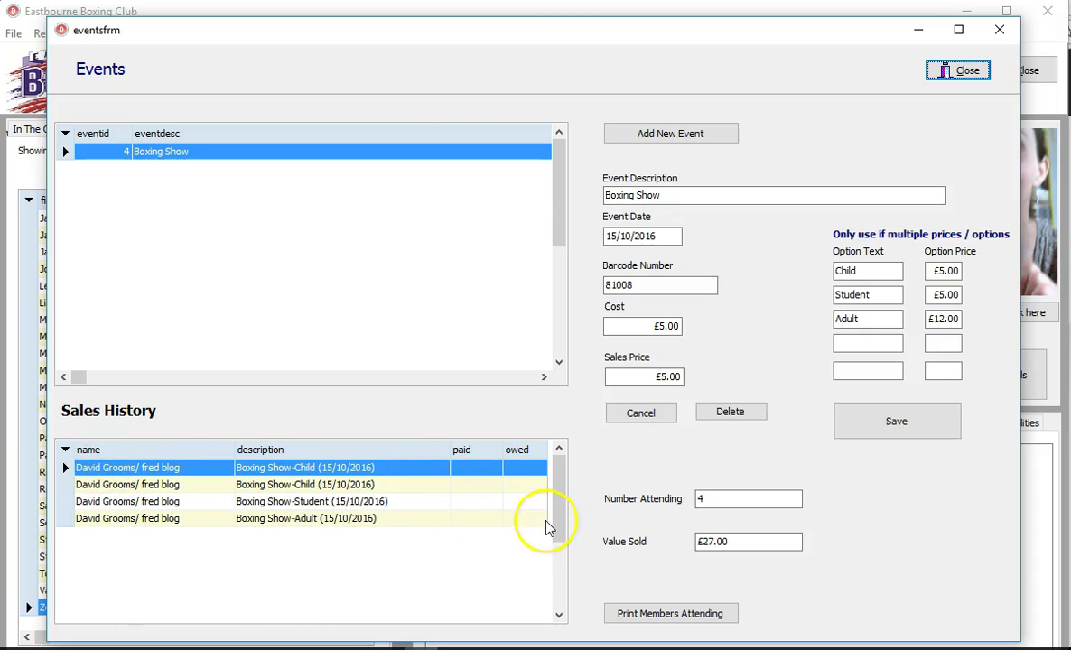
drag(714, 498, 684, 498)
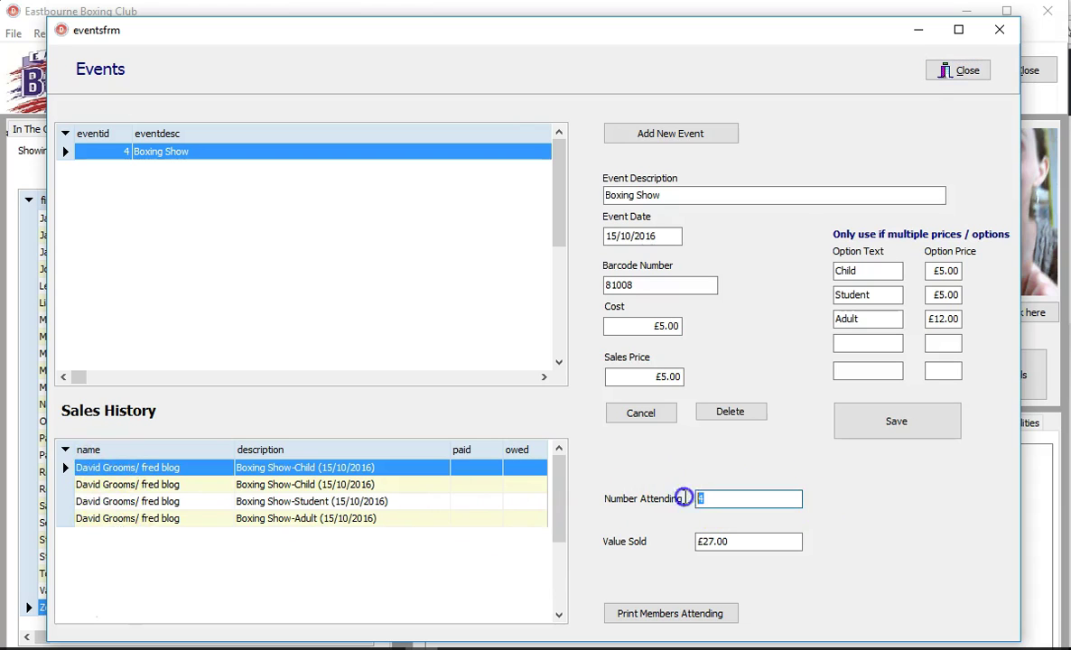
click(700, 543)
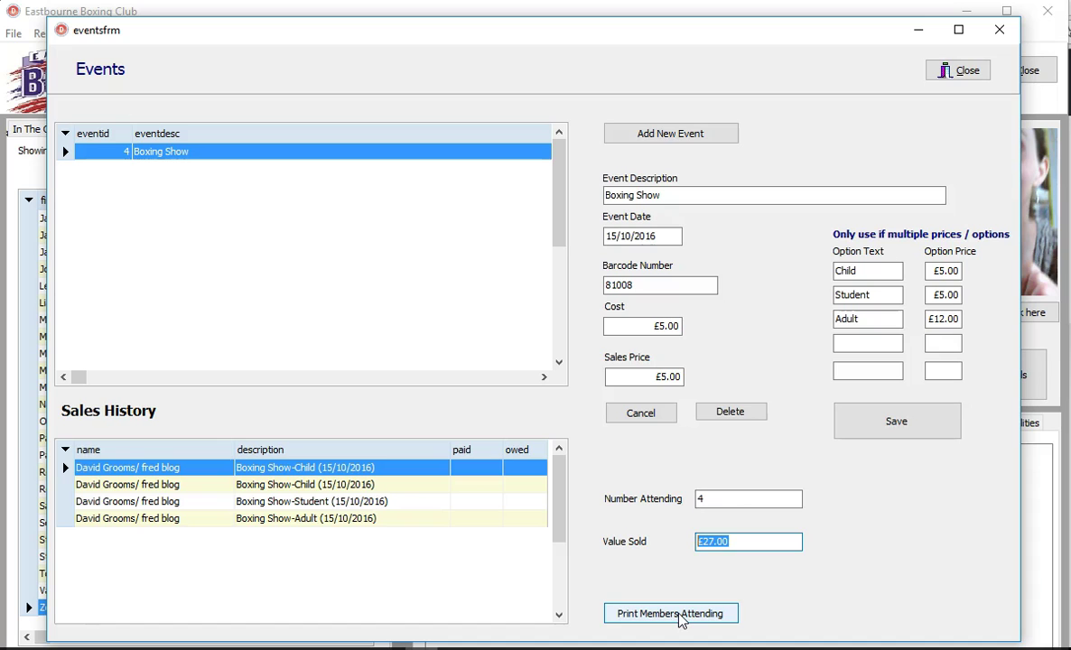
click(957, 72)
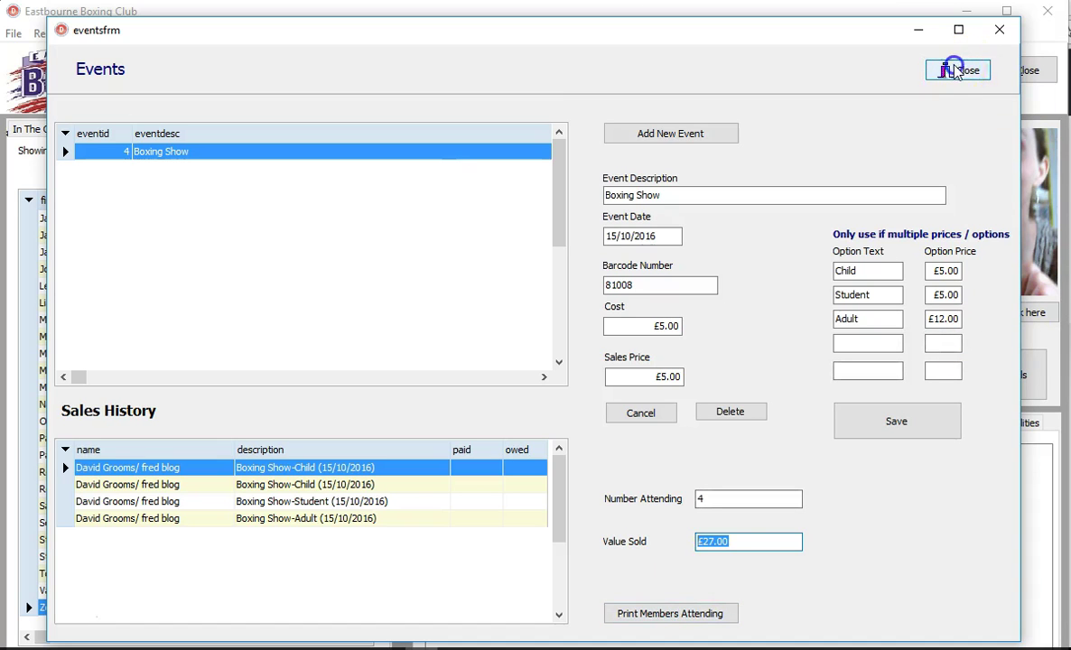
click(959, 73)
Step: Open Special Rates and view the Friday £2 rate, closing it without changes
click(14, 35)
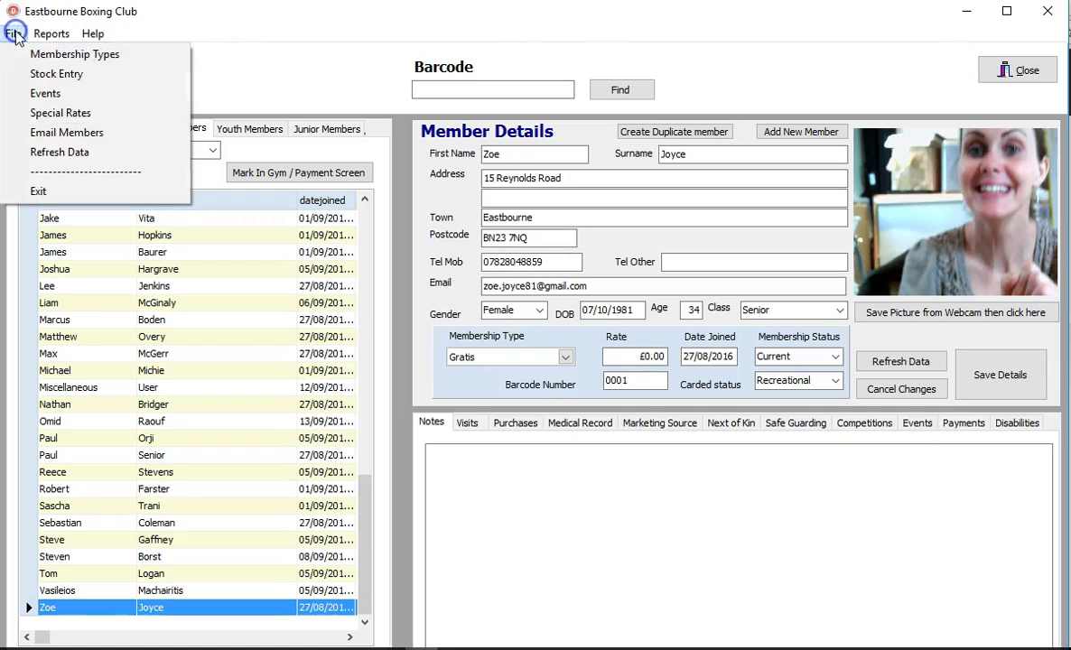
click(61, 112)
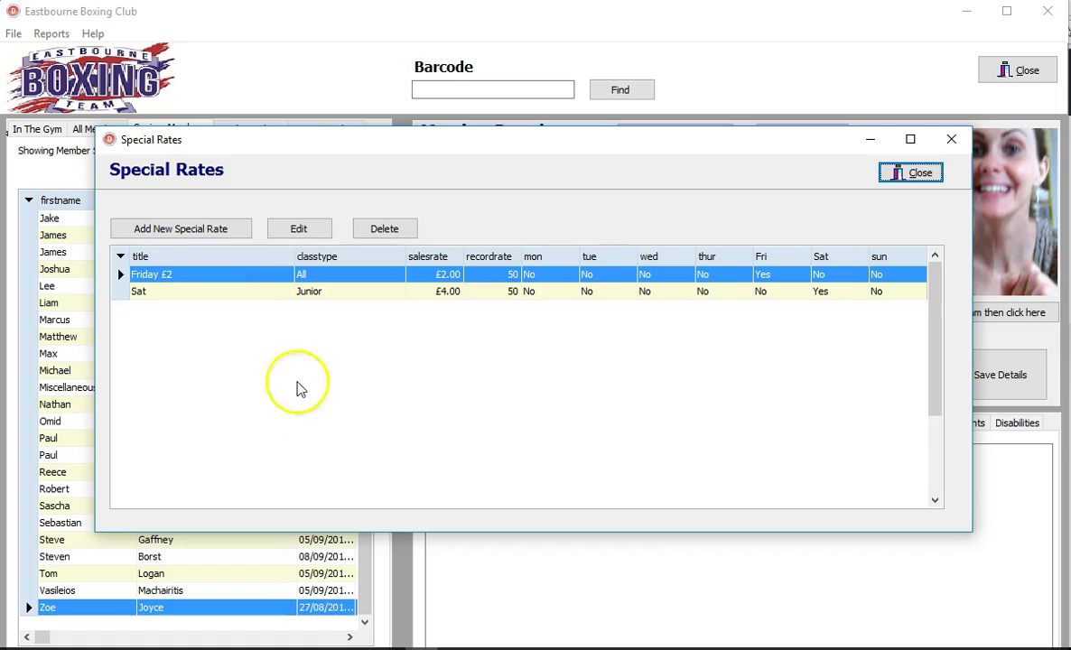
click(281, 281)
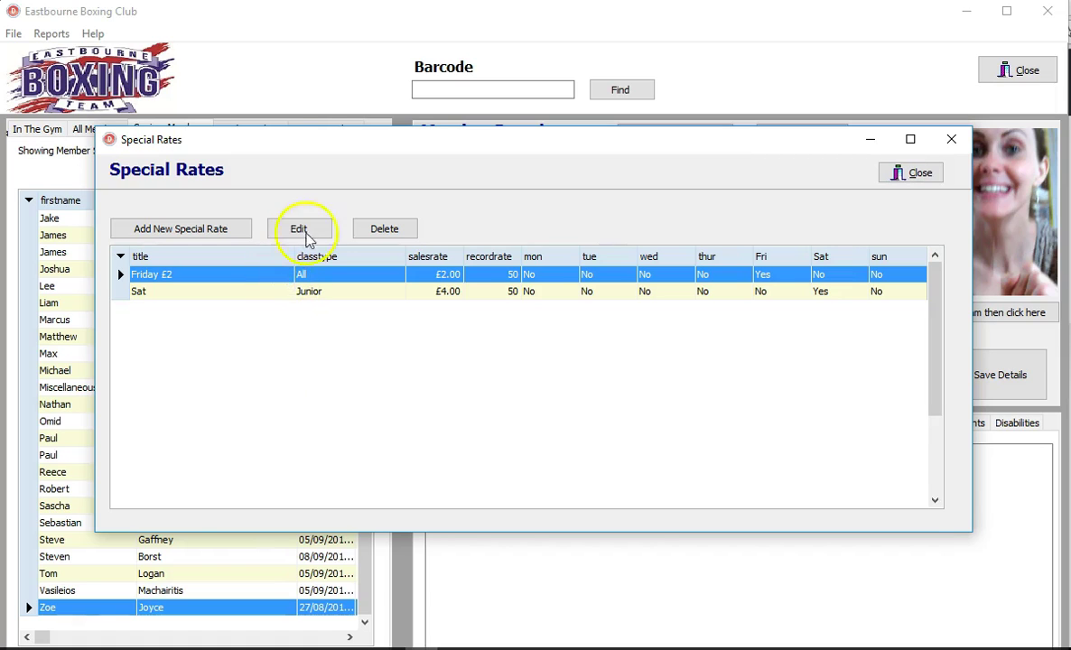
click(305, 233)
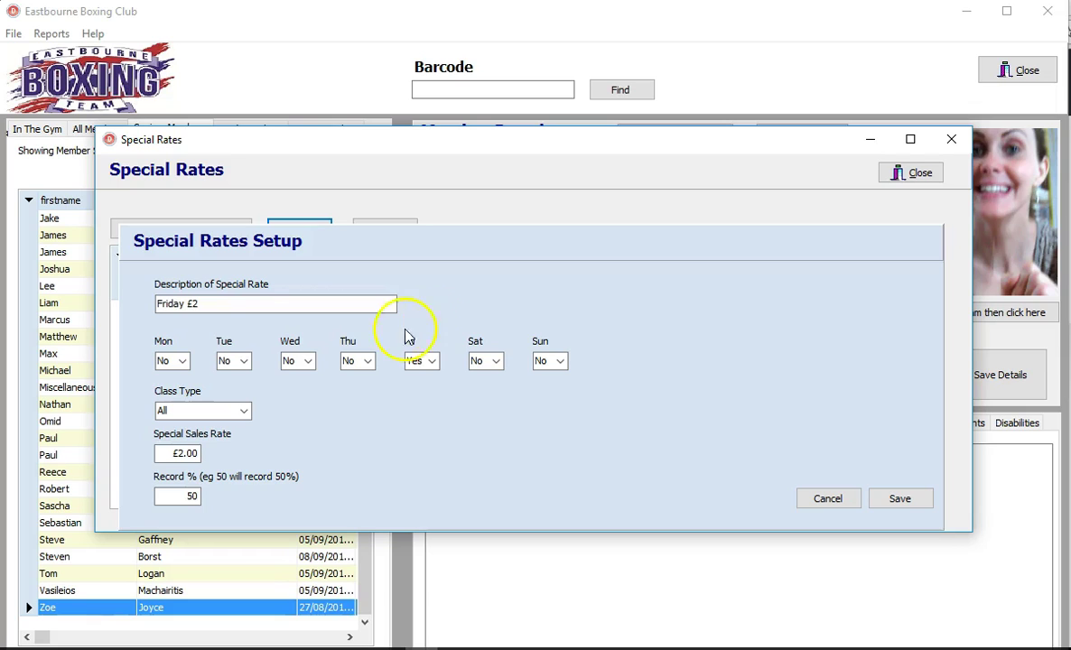
click(220, 305)
click(821, 497)
Step: Start a new special rate 'sat special' applying on Saturdays for class type All
click(199, 229)
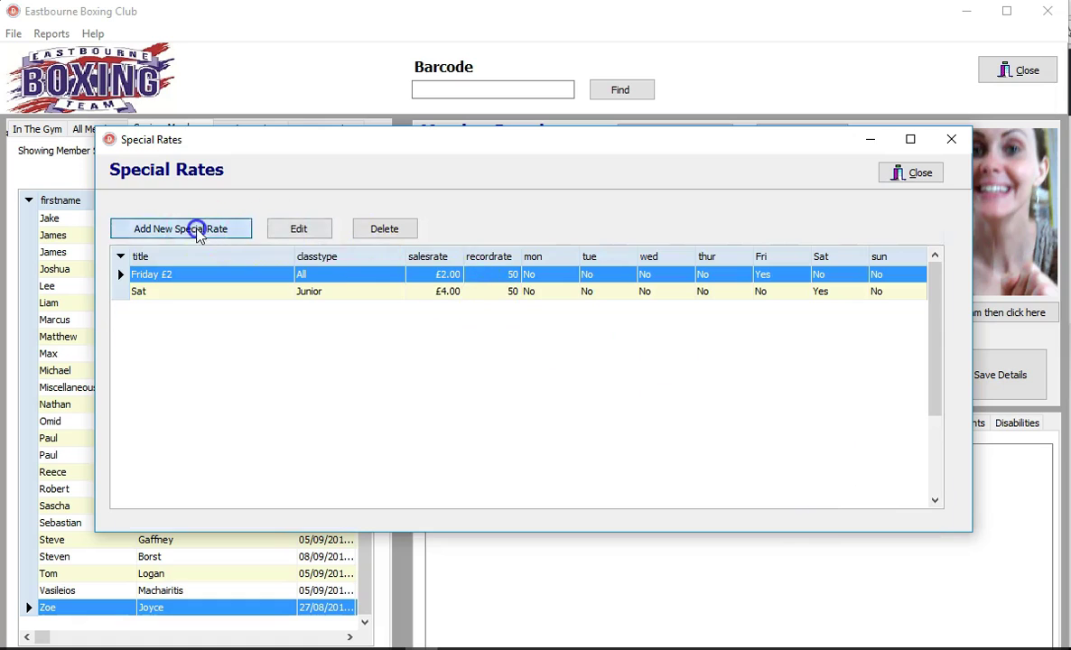
click(220, 305)
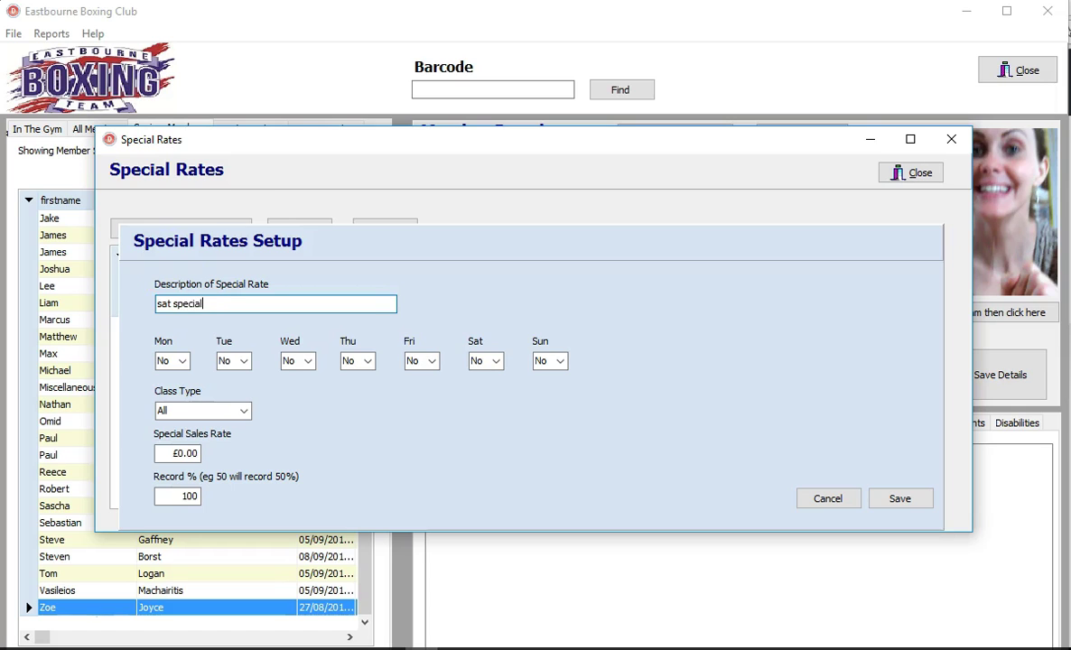
click(495, 376)
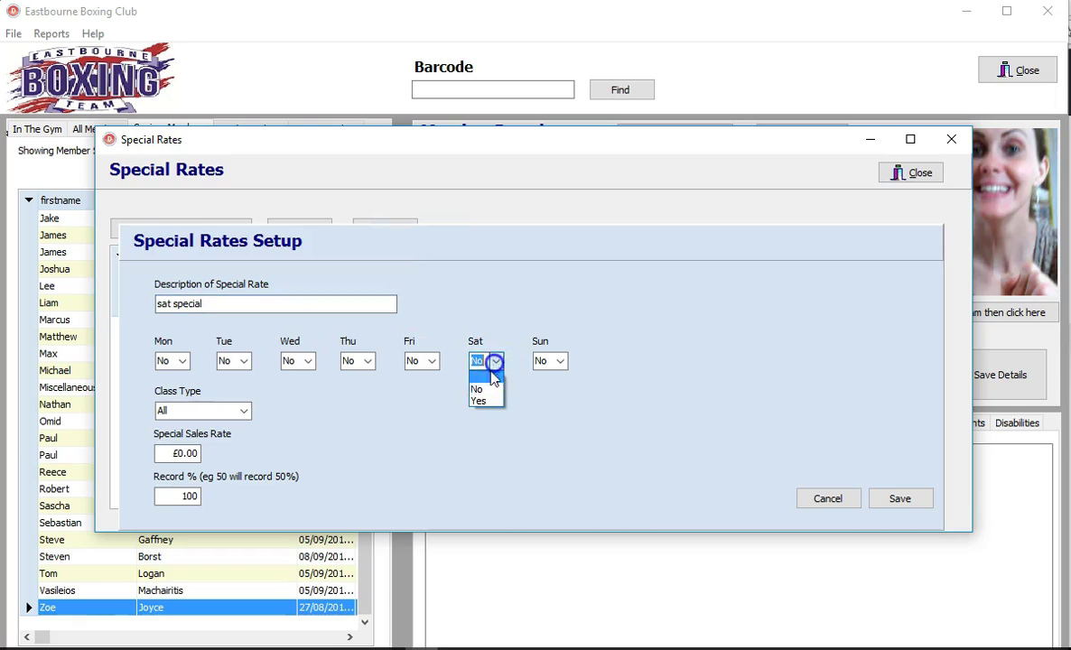
click(485, 398)
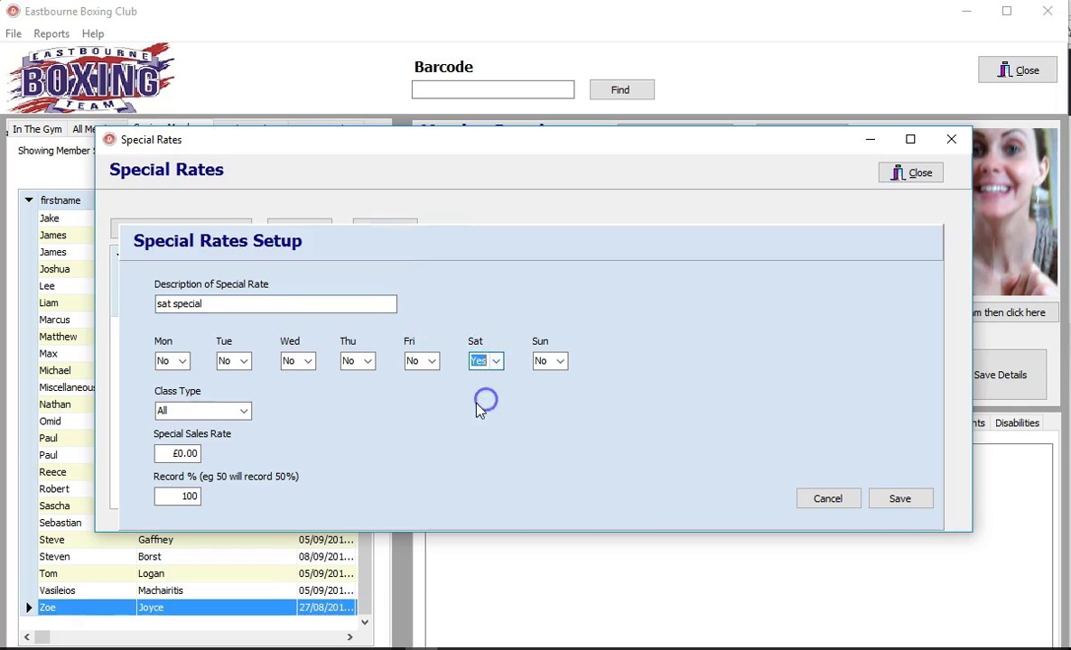
click(247, 412)
click(215, 425)
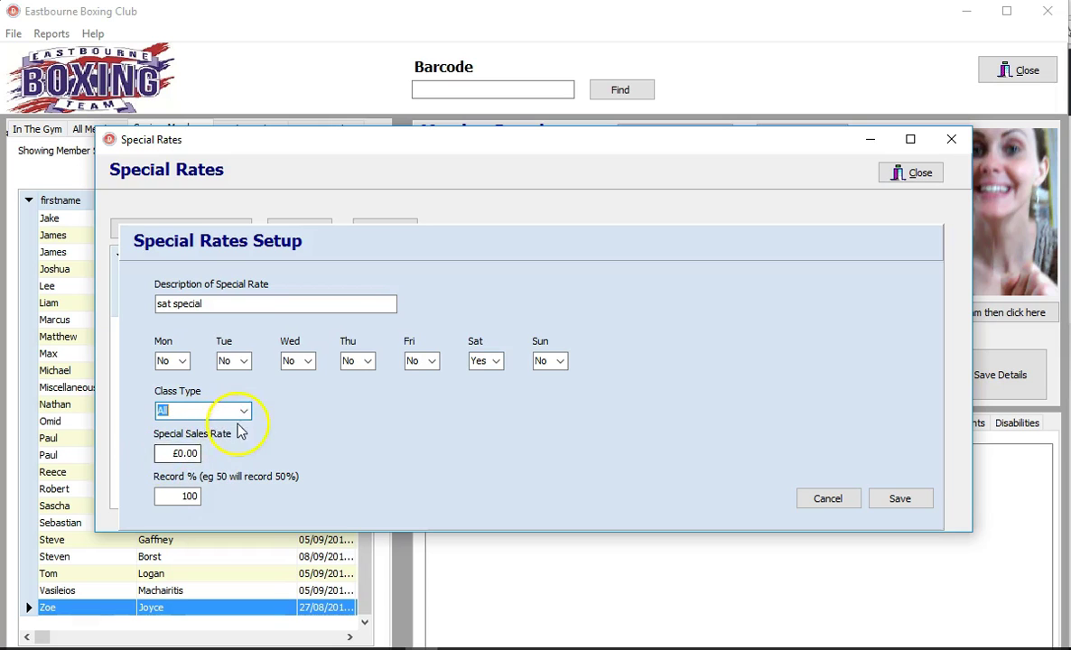
click(242, 412)
click(208, 428)
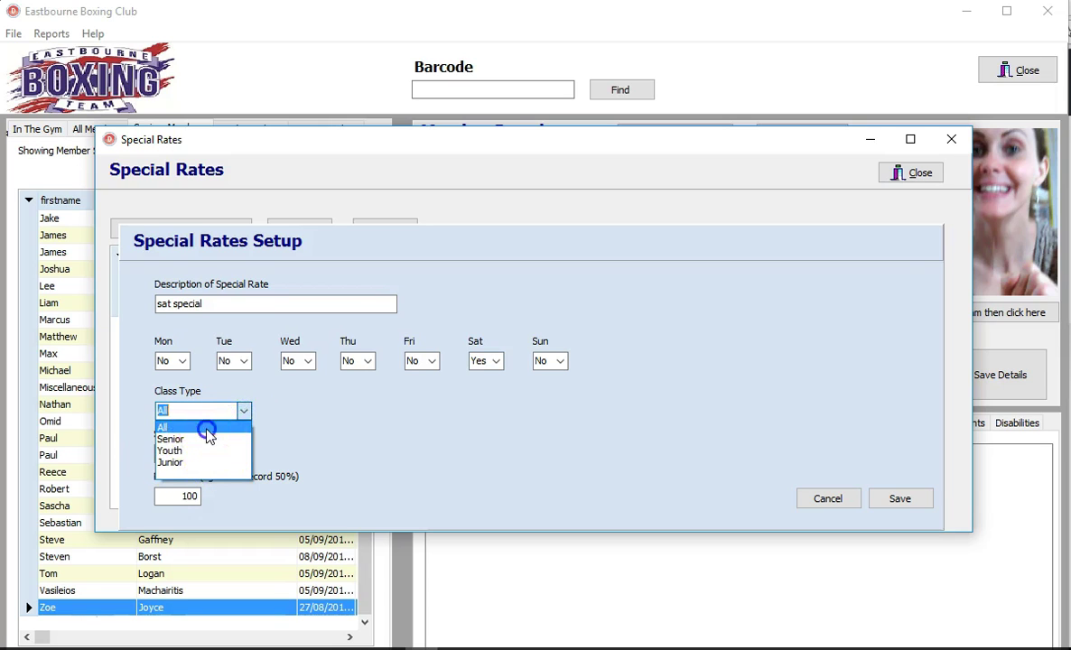
Step: Set the special sales rate to 2 and Record % to 50, then save
click(156, 453)
double_click(198, 456)
click(198, 454)
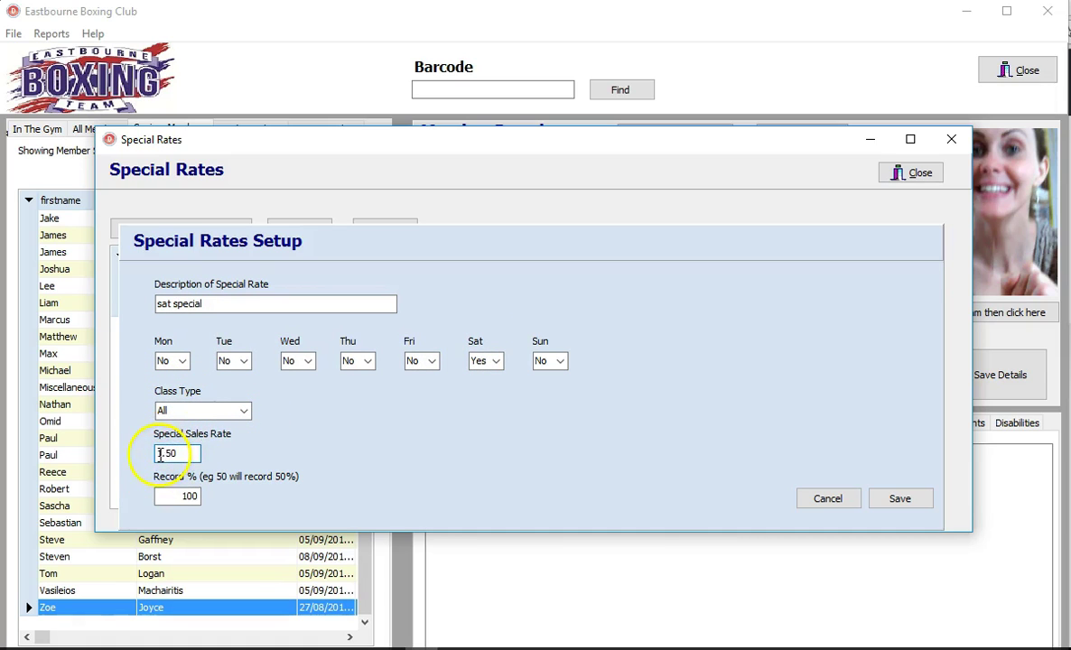
click(174, 497)
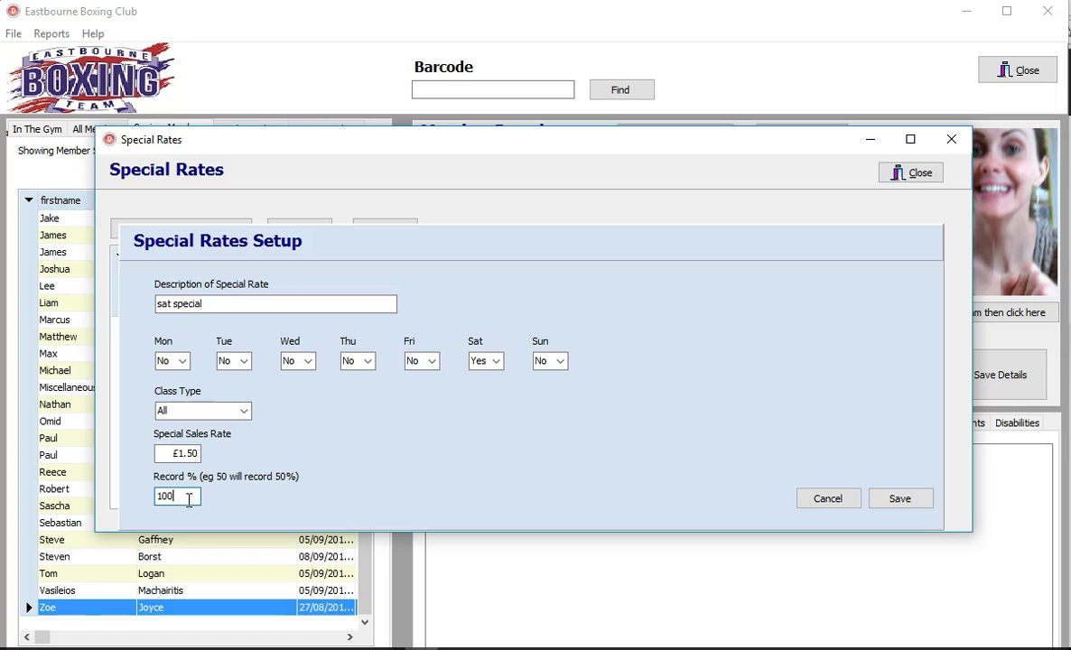
double_click(194, 459)
key(BackSpace)
key(BackSpace)
key(BackSpace)
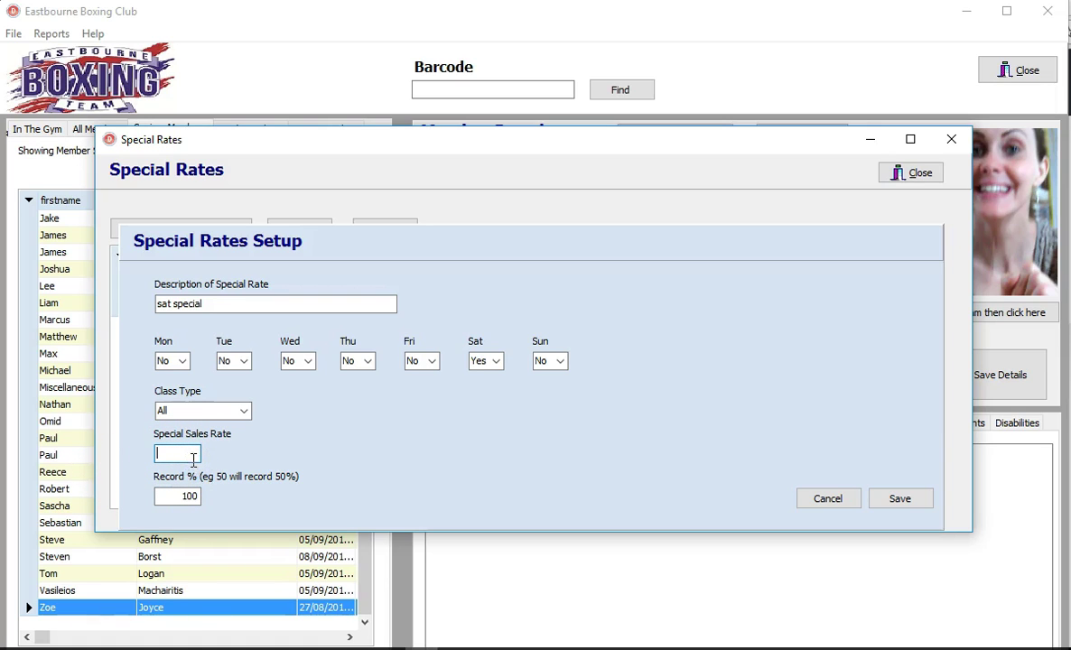
text(2)
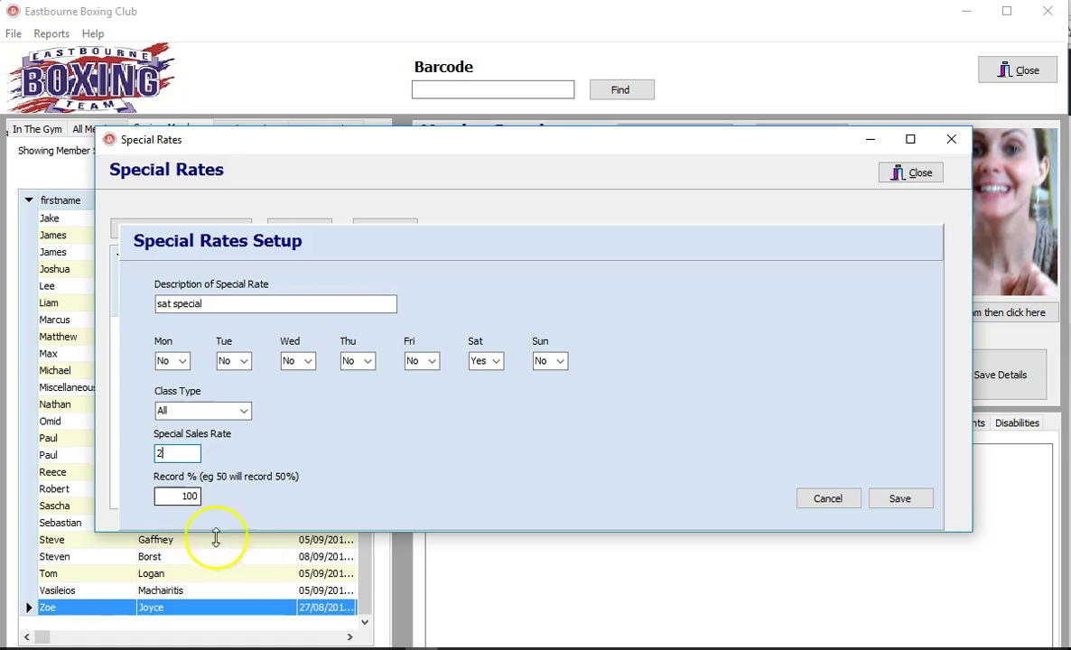
double_click(171, 497)
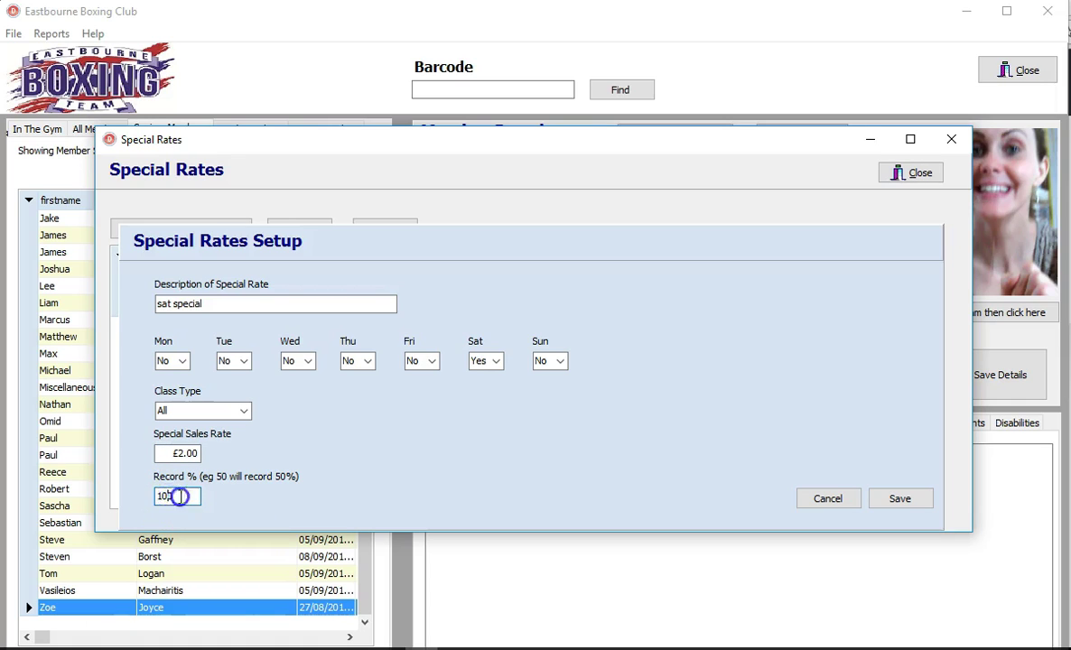
text(50)
click(160, 453)
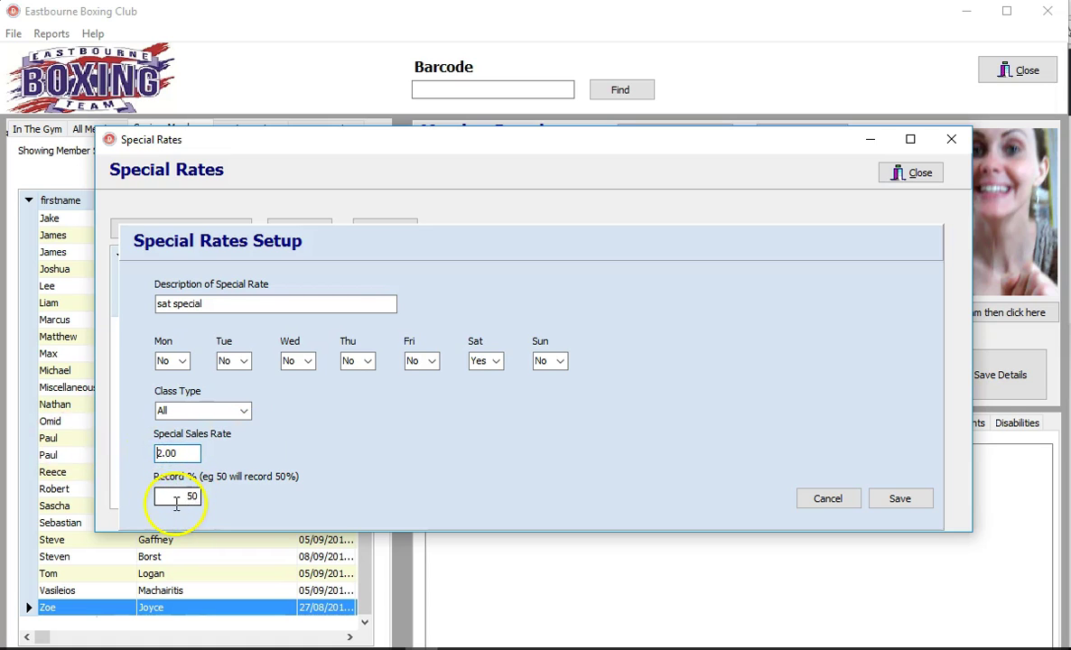
click(878, 497)
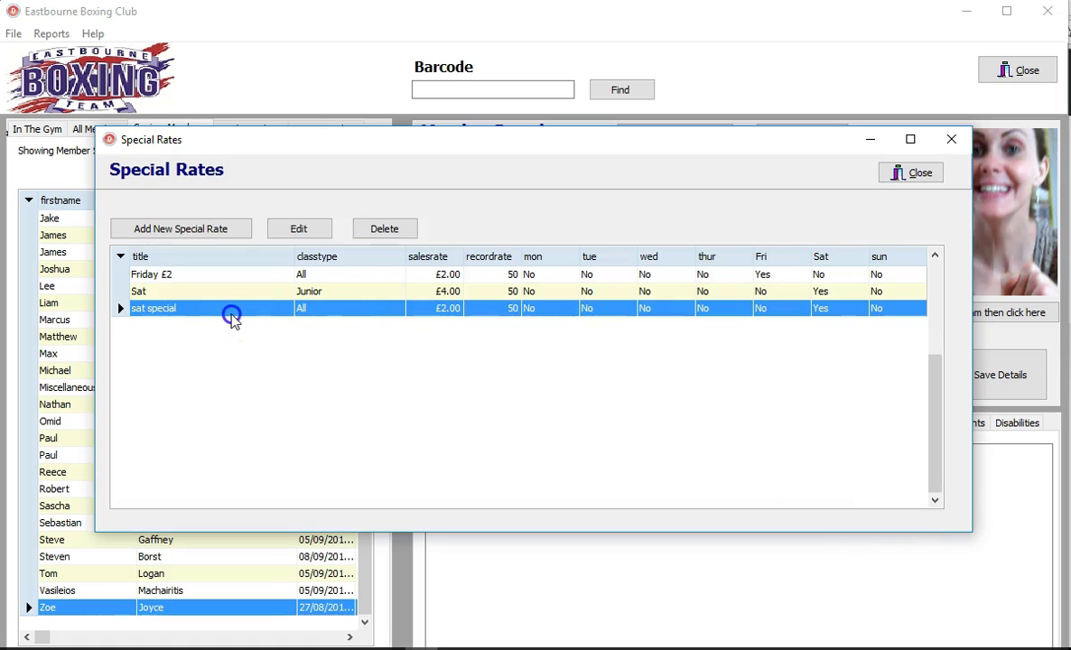
Step: Review the Friday £2 rate's day, sales rate and record %, cancel, and close Special Rates
click(189, 291)
click(186, 278)
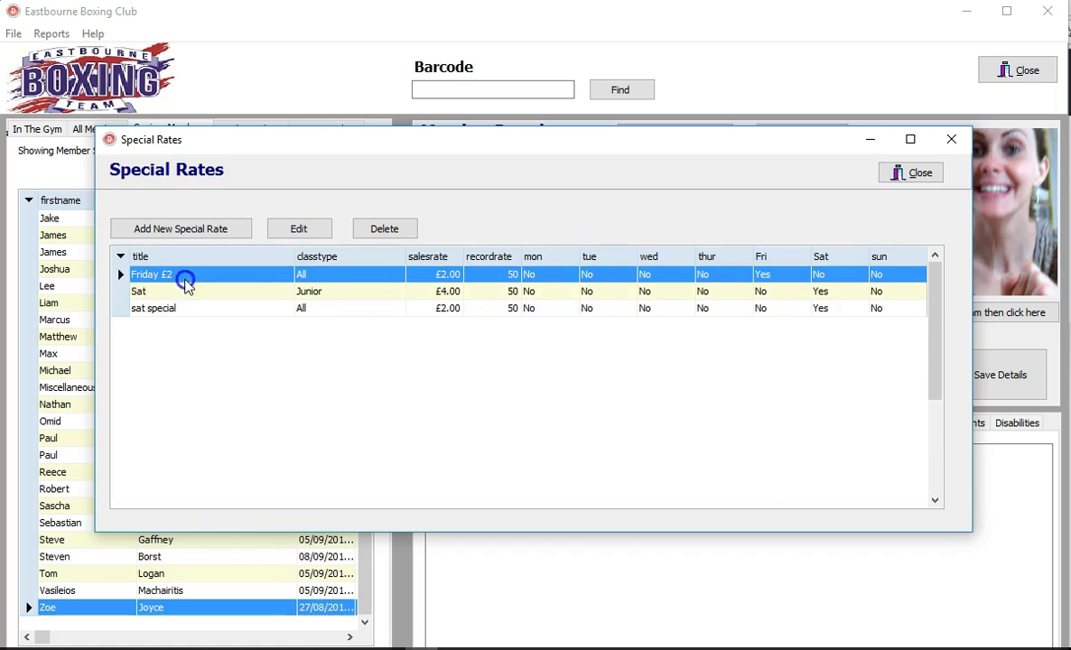
click(311, 231)
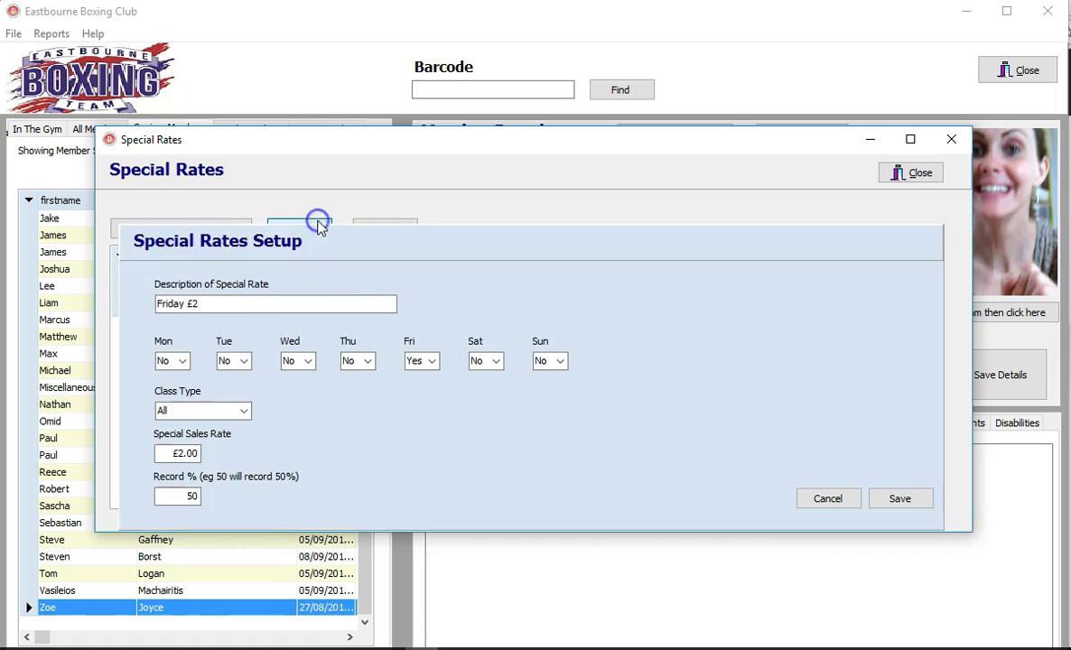
click(424, 364)
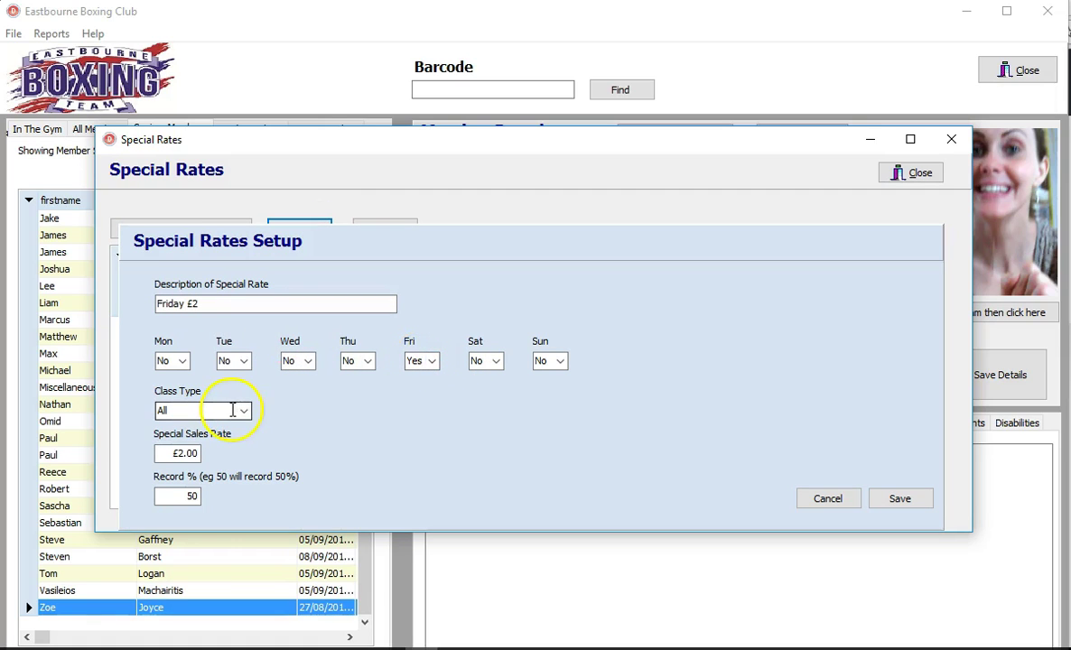
click(171, 452)
click(170, 496)
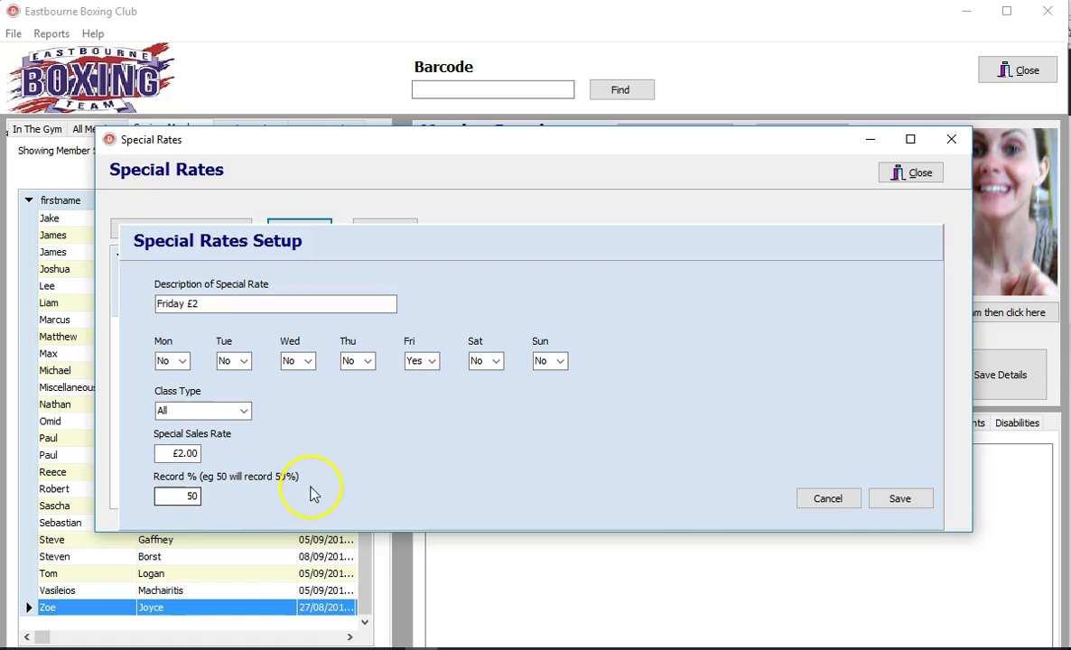
click(828, 499)
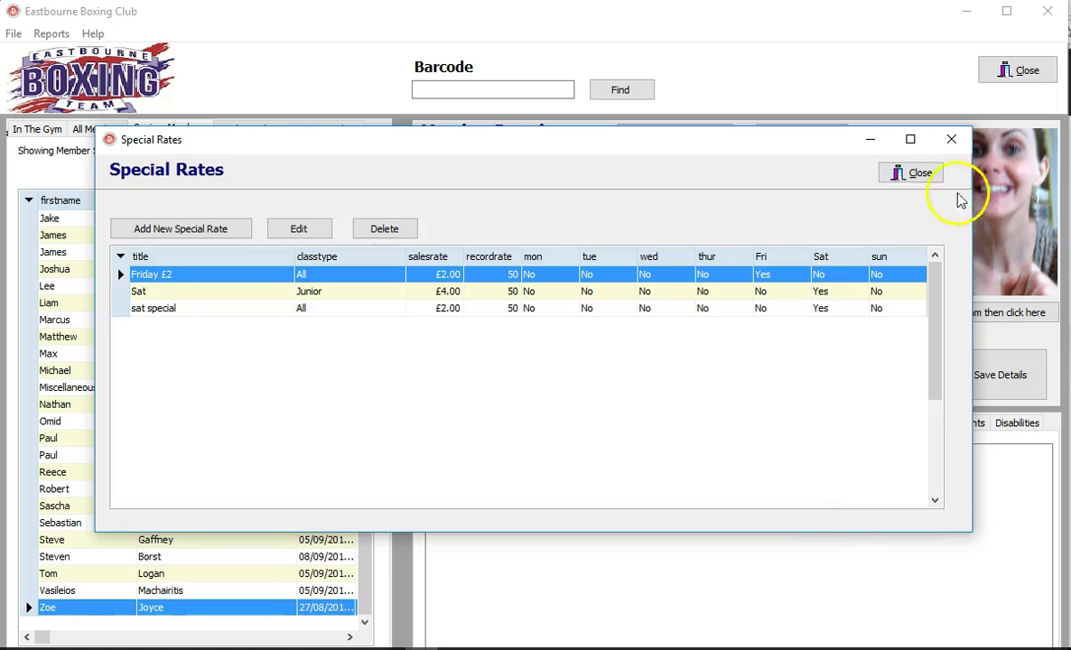
click(912, 172)
click(13, 34)
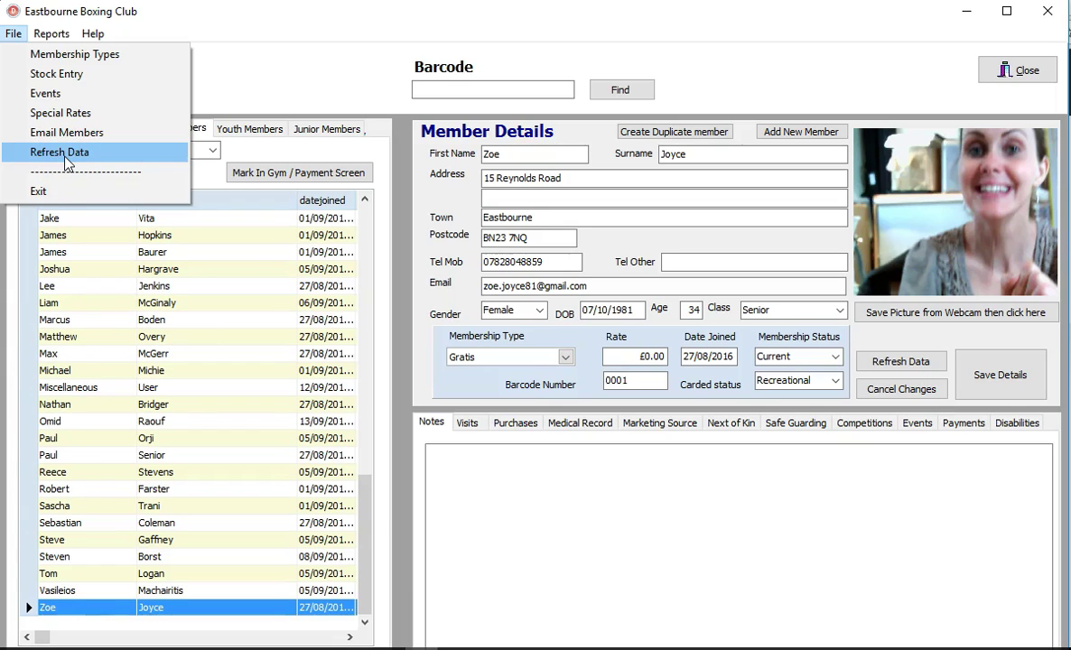
Step: Open the daily summary report and review the collected amounts, totalling 21
mouse_move(61, 42)
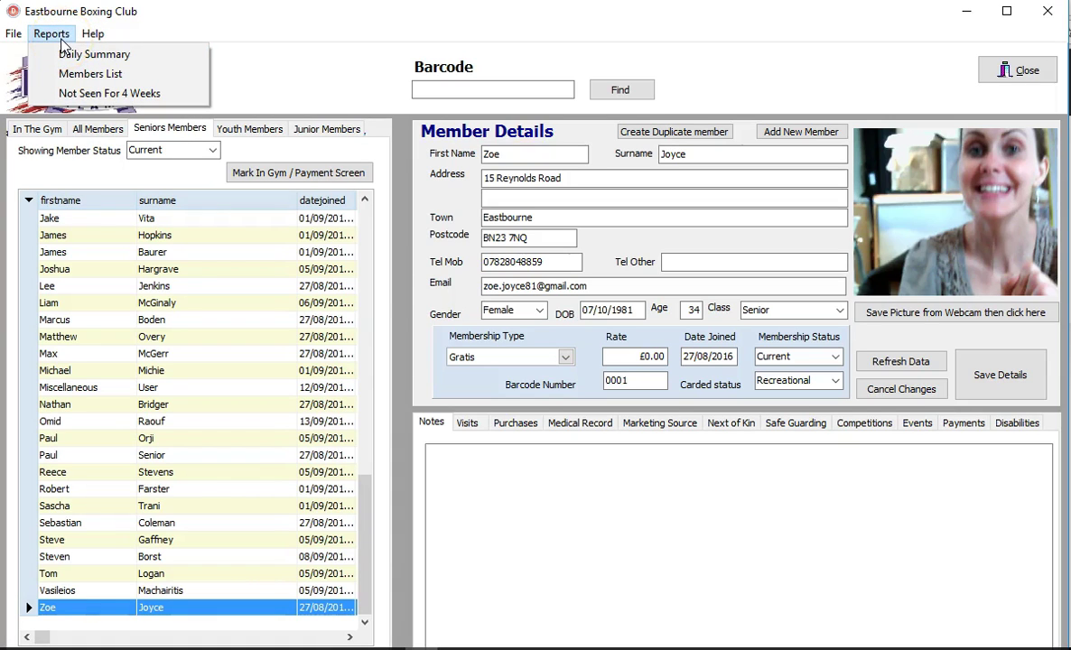
click(80, 56)
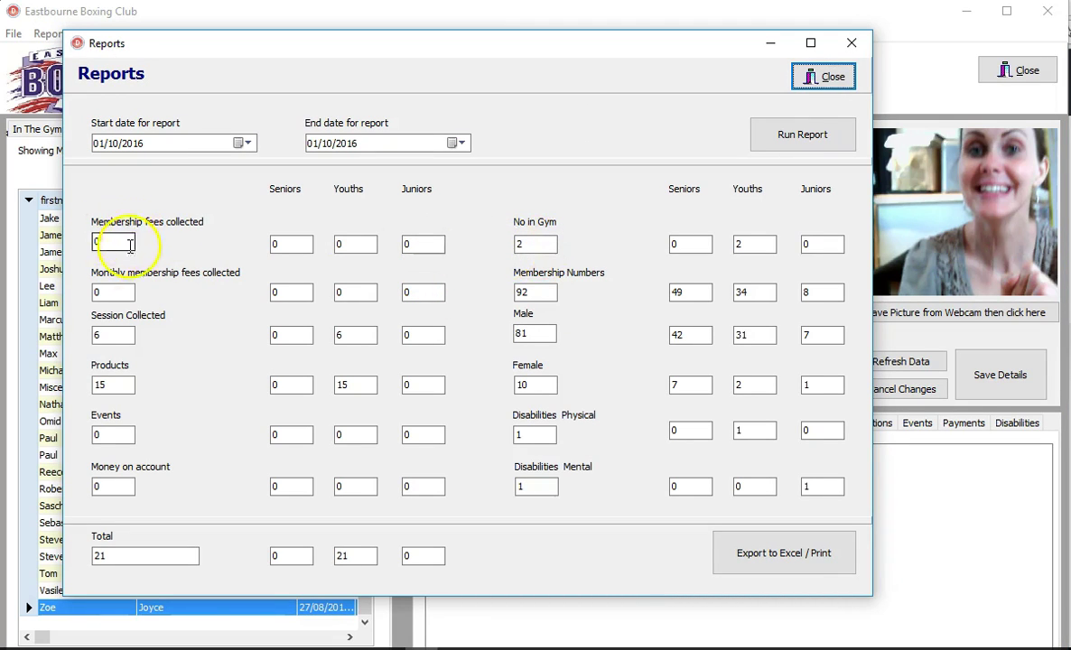
drag(117, 336, 88, 335)
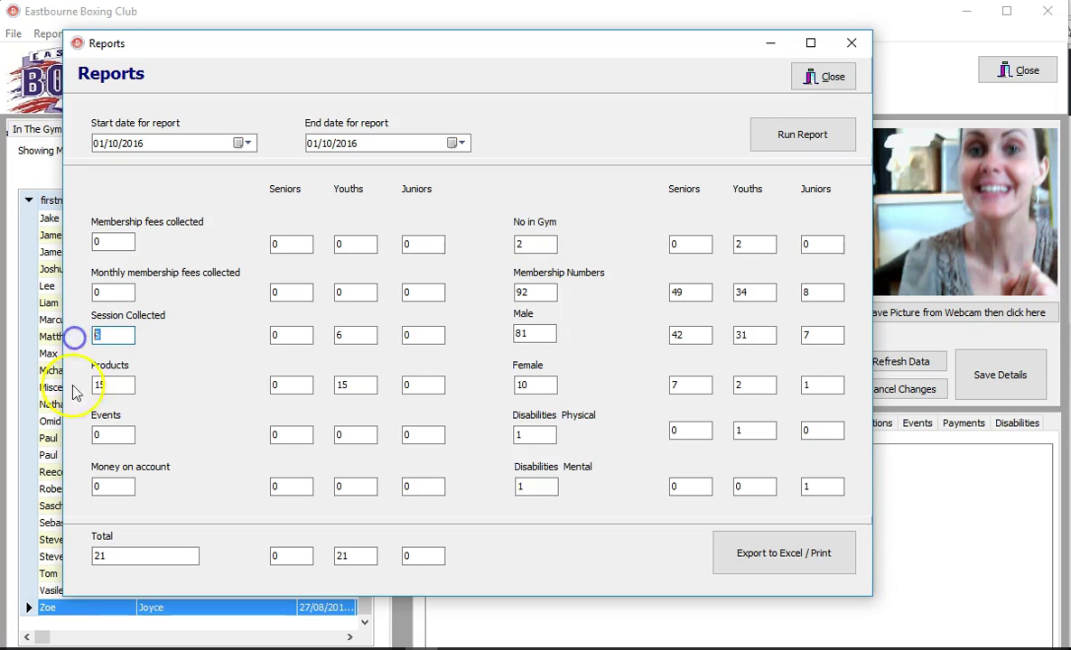
click(112, 385)
click(126, 437)
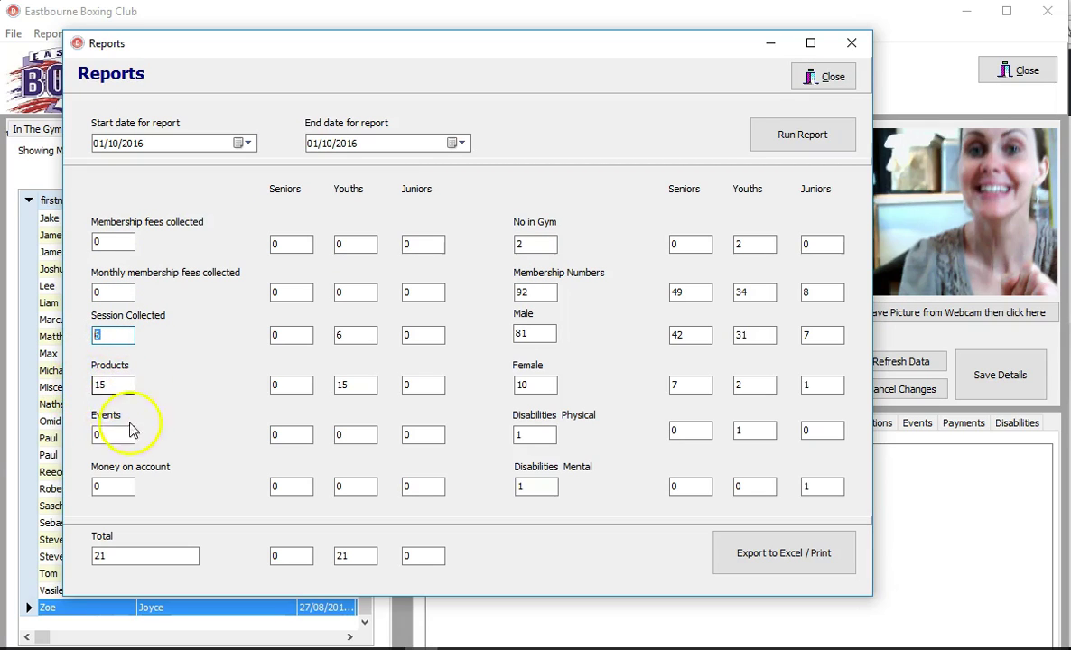
click(108, 437)
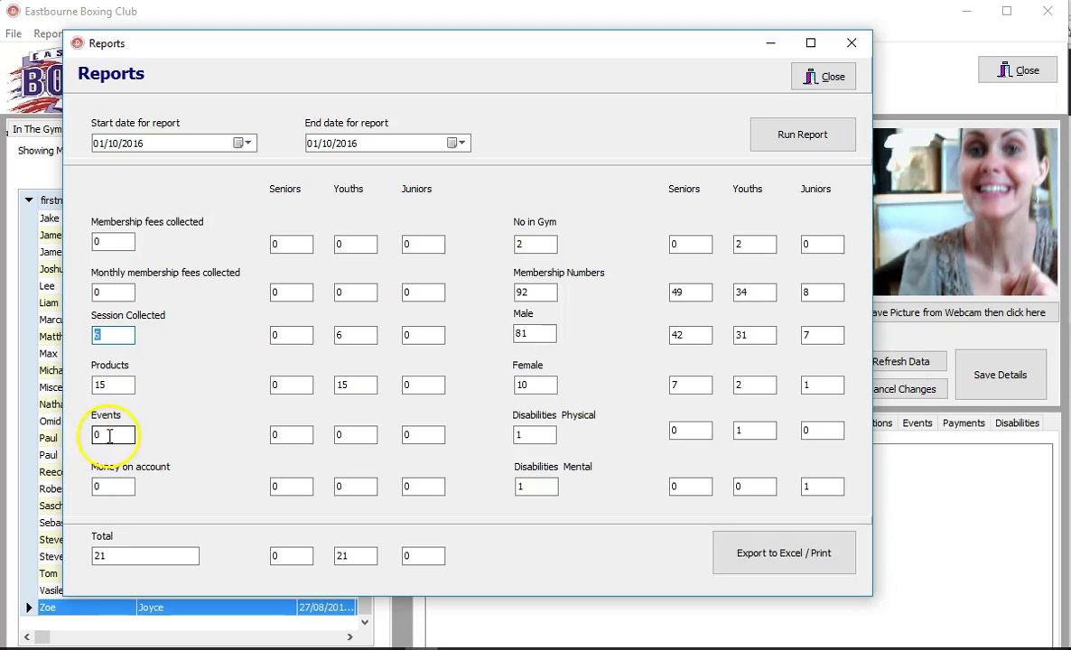
click(114, 487)
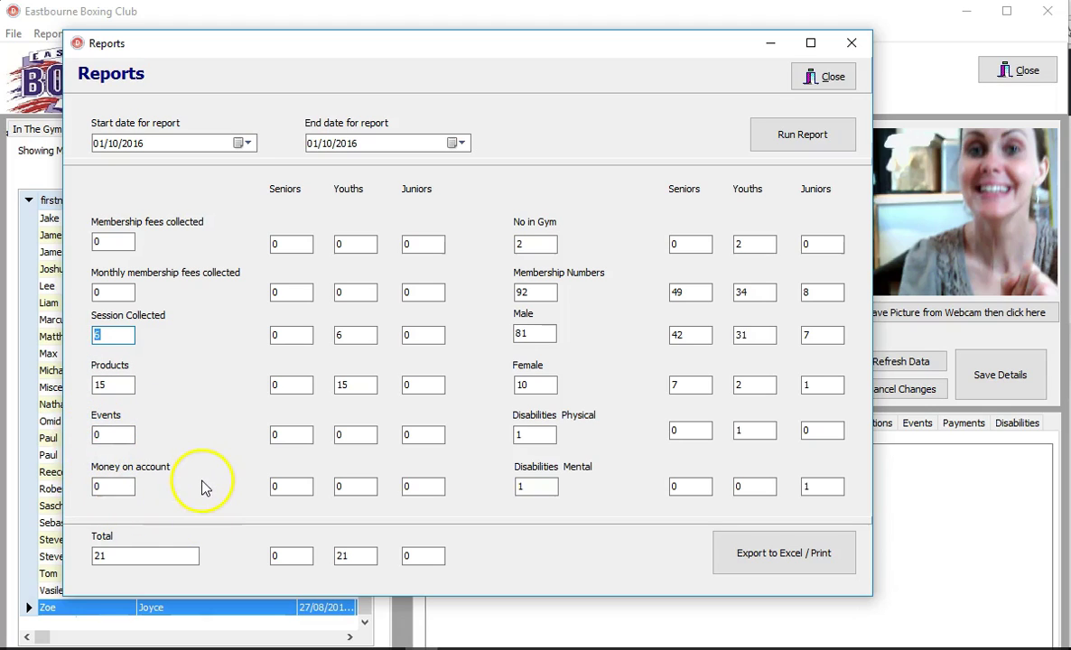
double_click(126, 555)
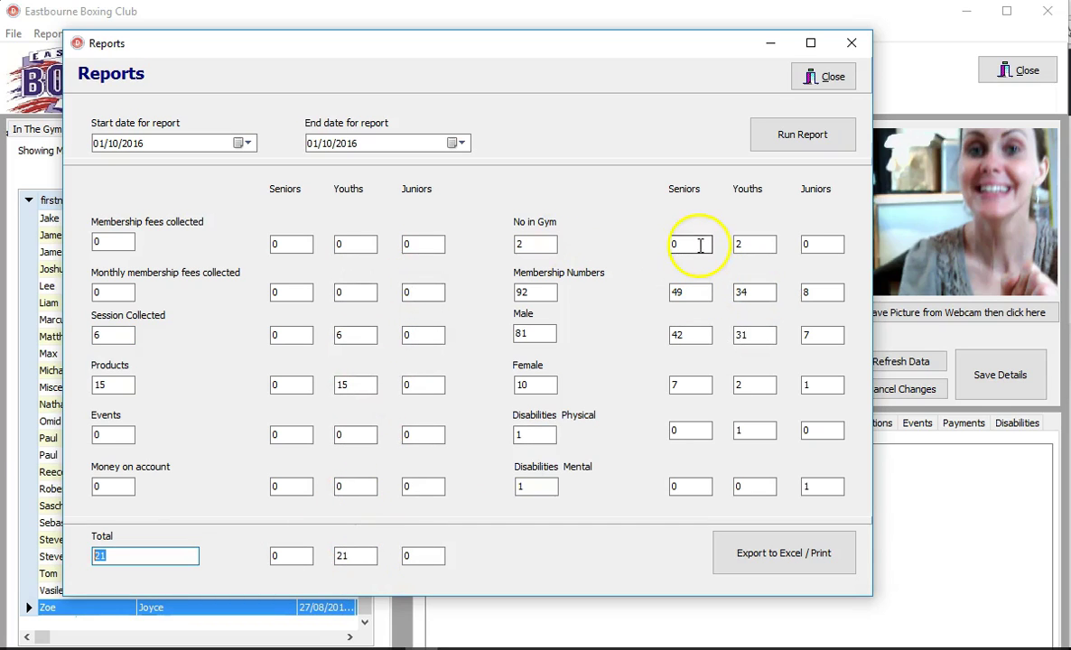
Step: Check membership counts (92 total, 49 seniors, 34 youths, 8 juniors, 81 male, 10 female), then export to Excel
double_click(524, 294)
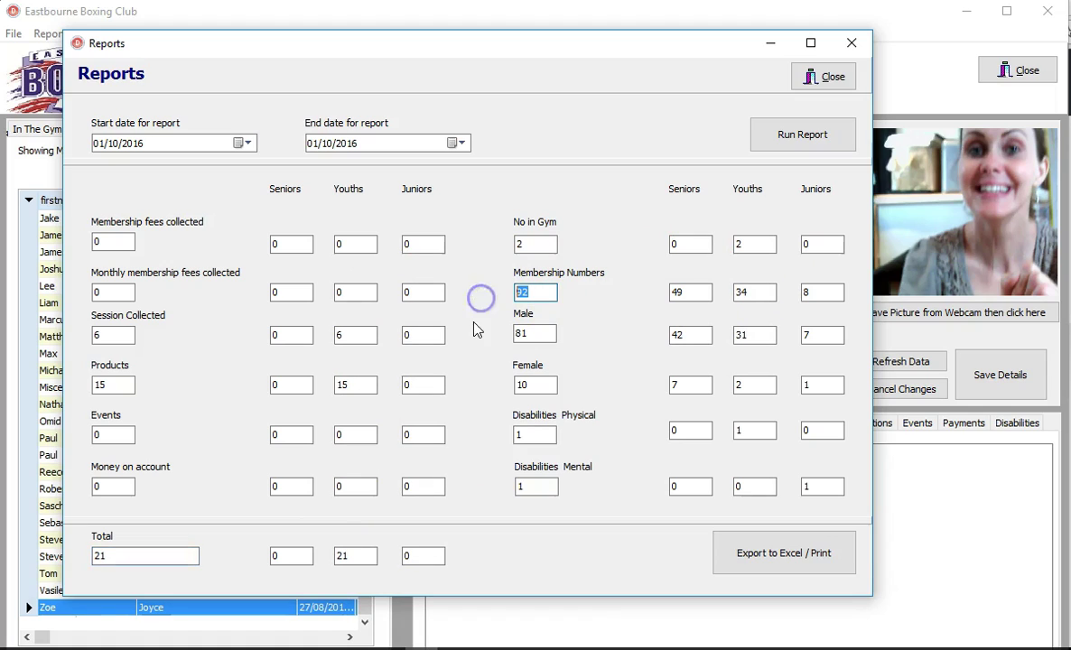
click(697, 294)
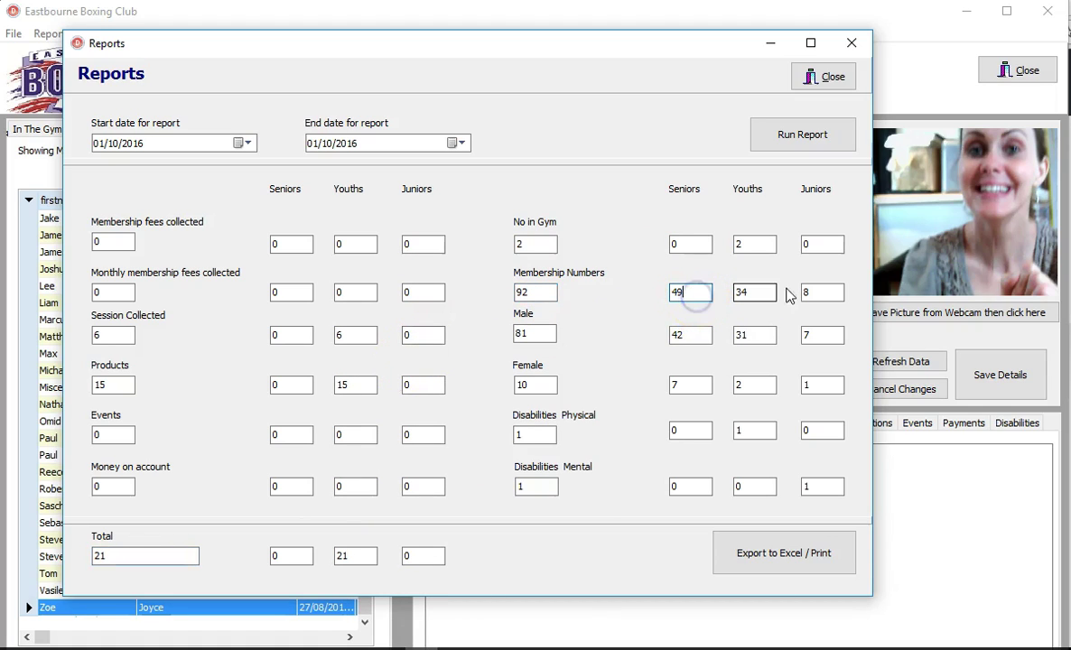
click(749, 292)
click(811, 293)
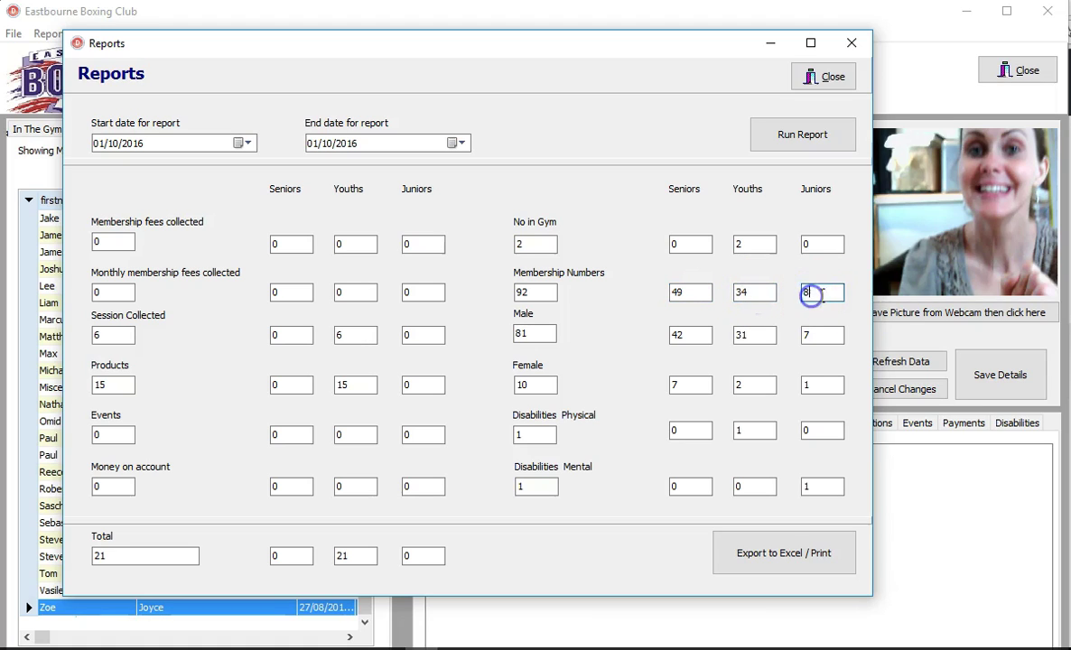
click(551, 333)
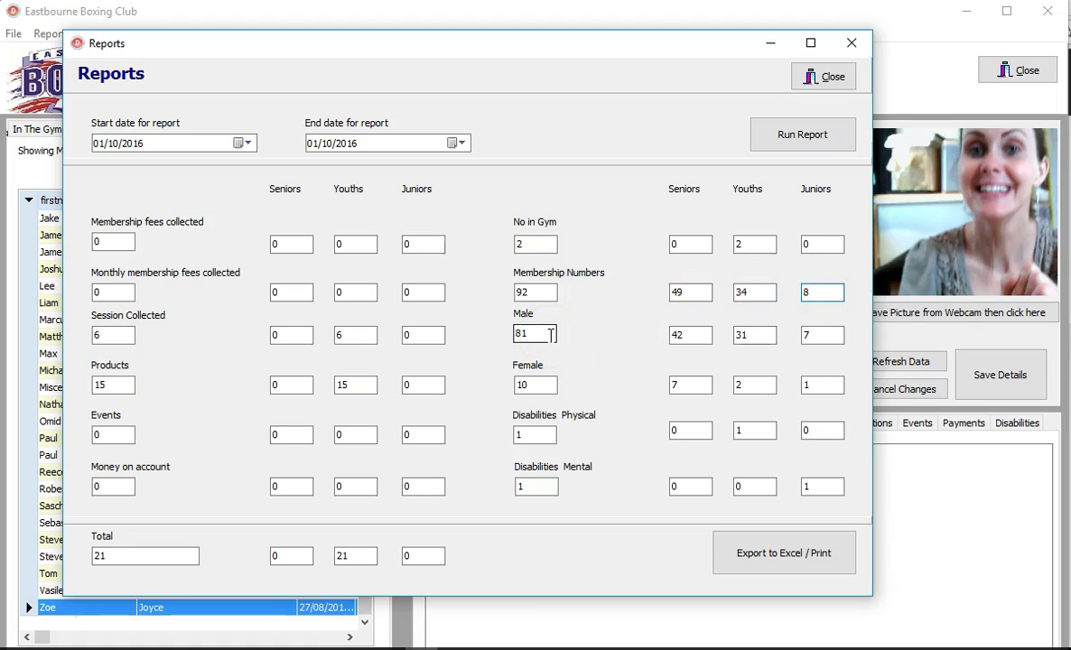
click(548, 334)
click(547, 385)
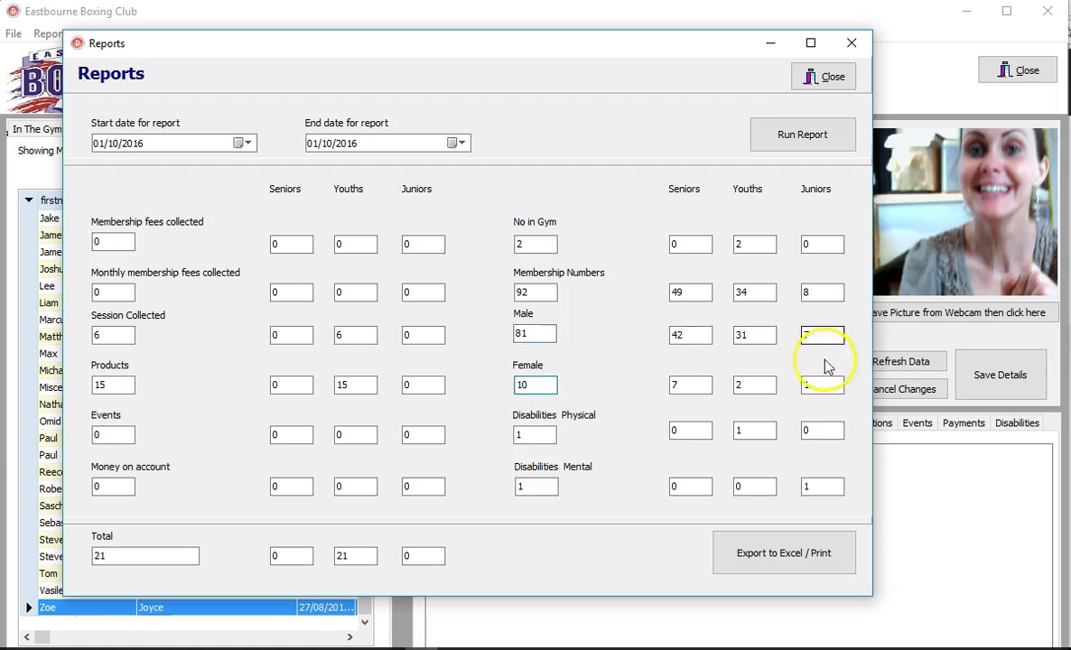
click(533, 433)
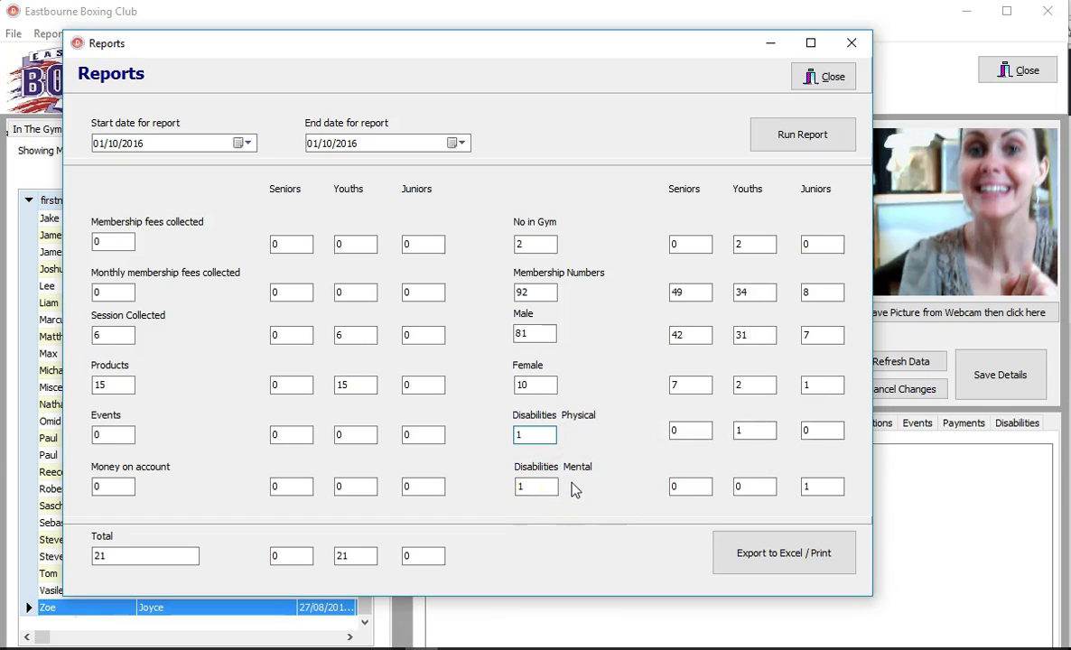
click(778, 565)
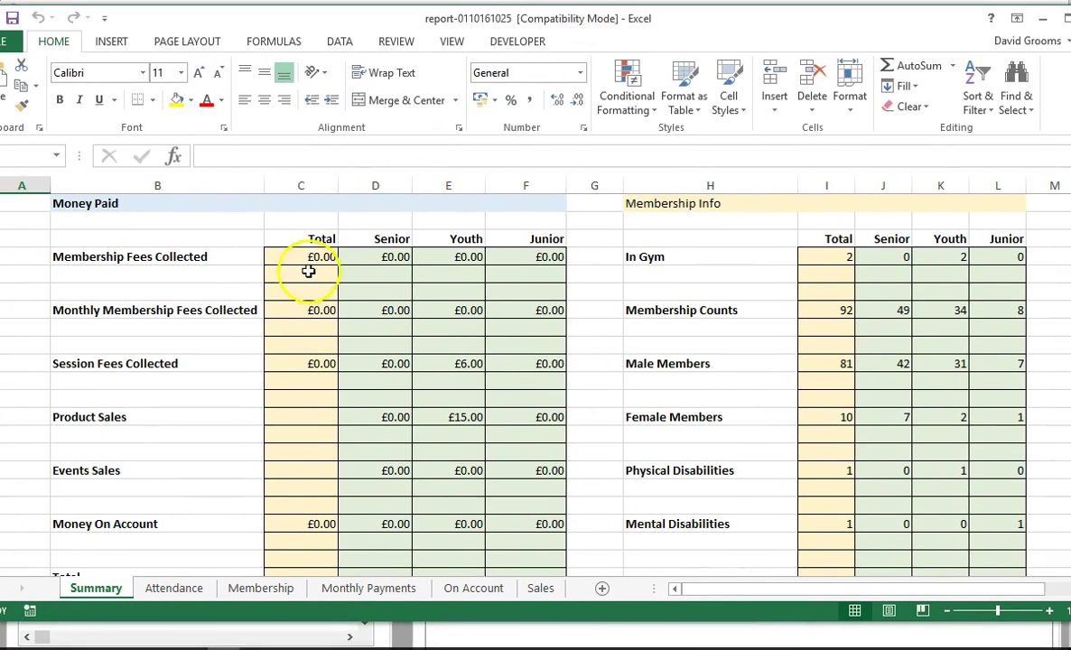
Step: Look through the Attendance, Membership, Monthly Payments, On Account and Sales sheets, then close Excel
click(172, 589)
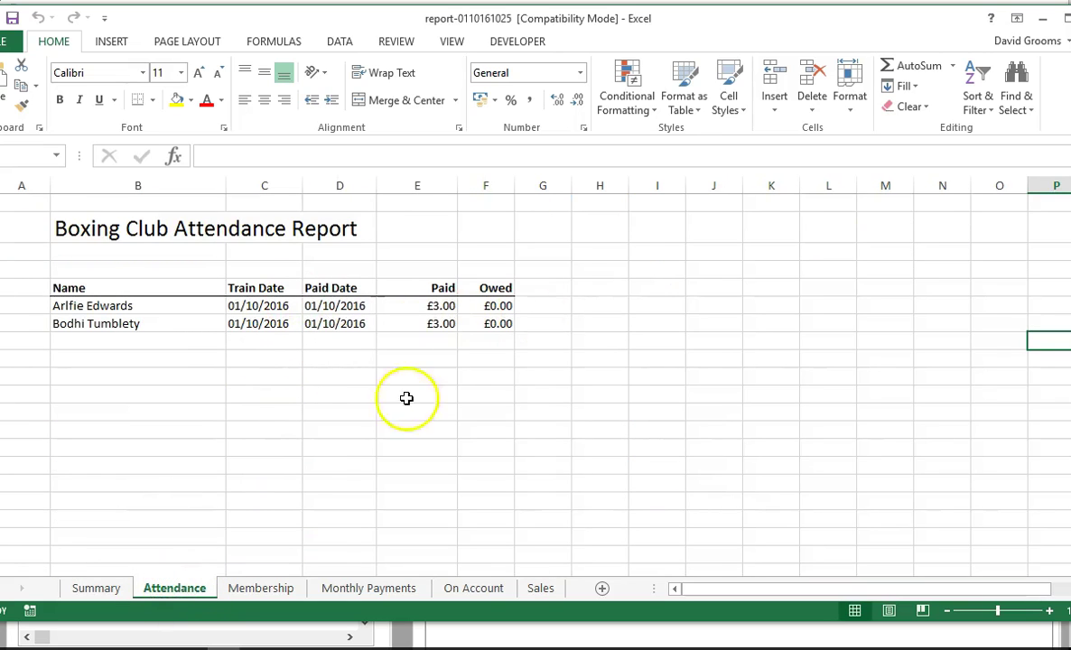
click(262, 589)
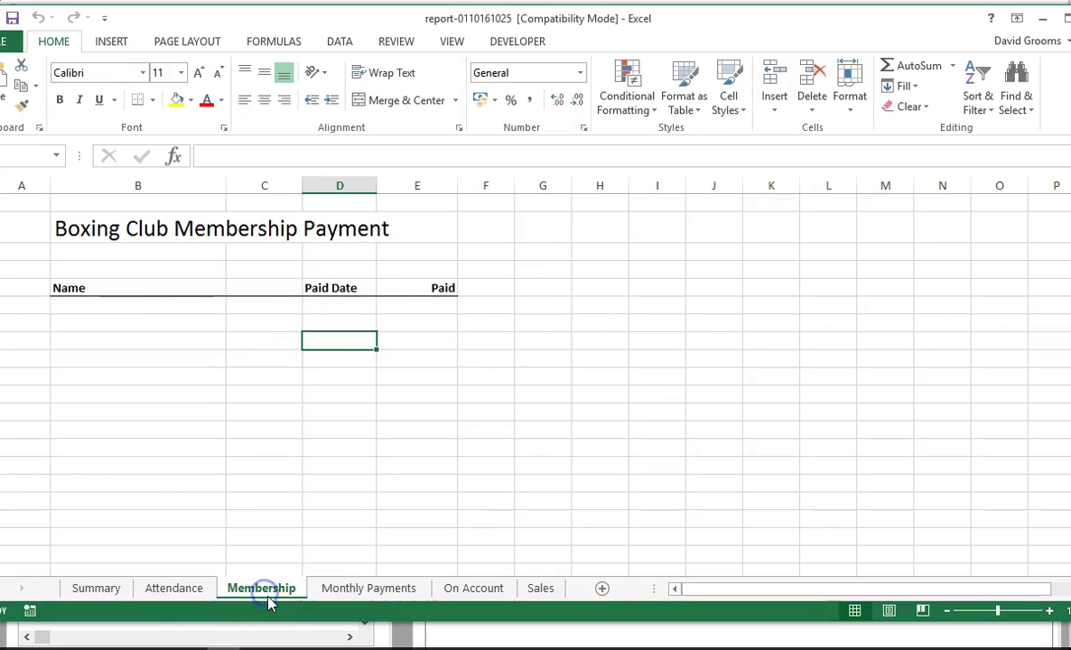
click(342, 591)
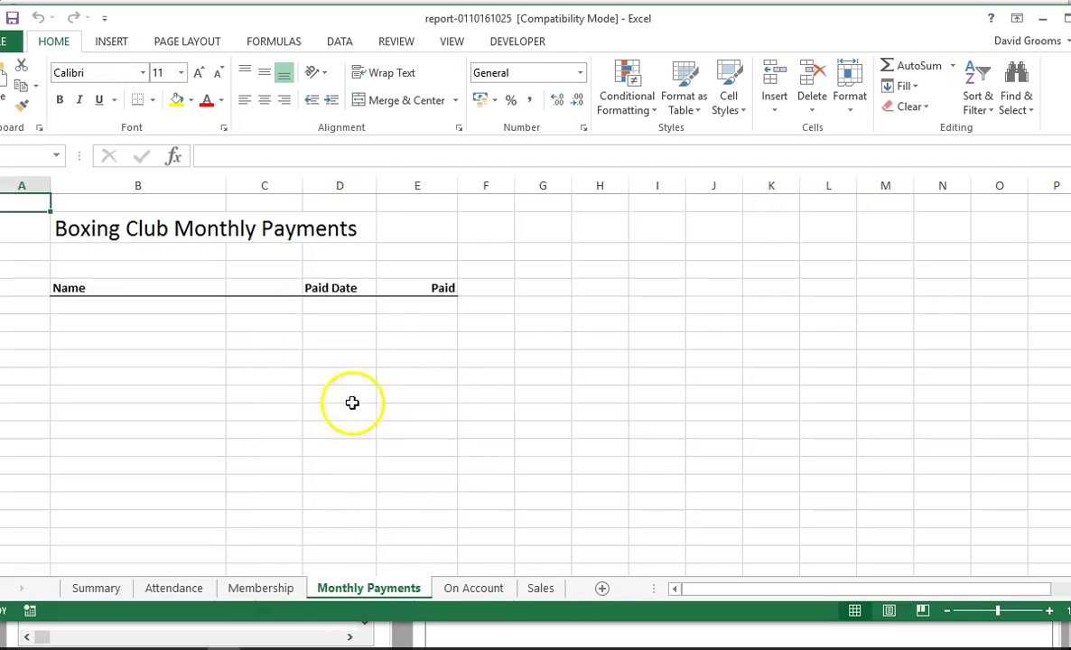
click(474, 596)
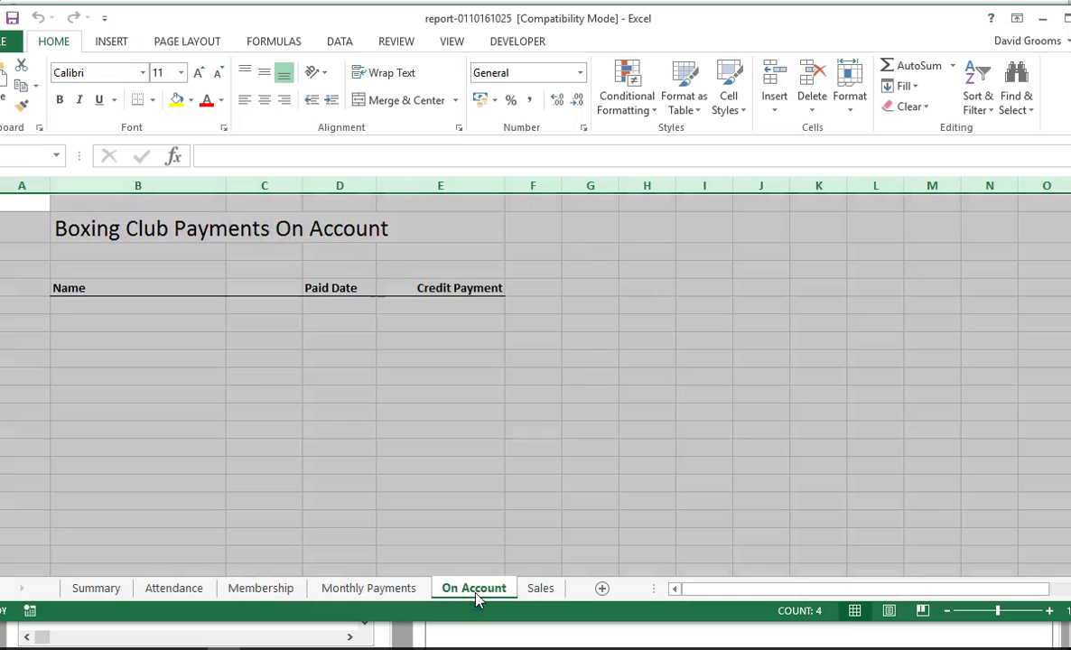
click(58, 284)
click(535, 589)
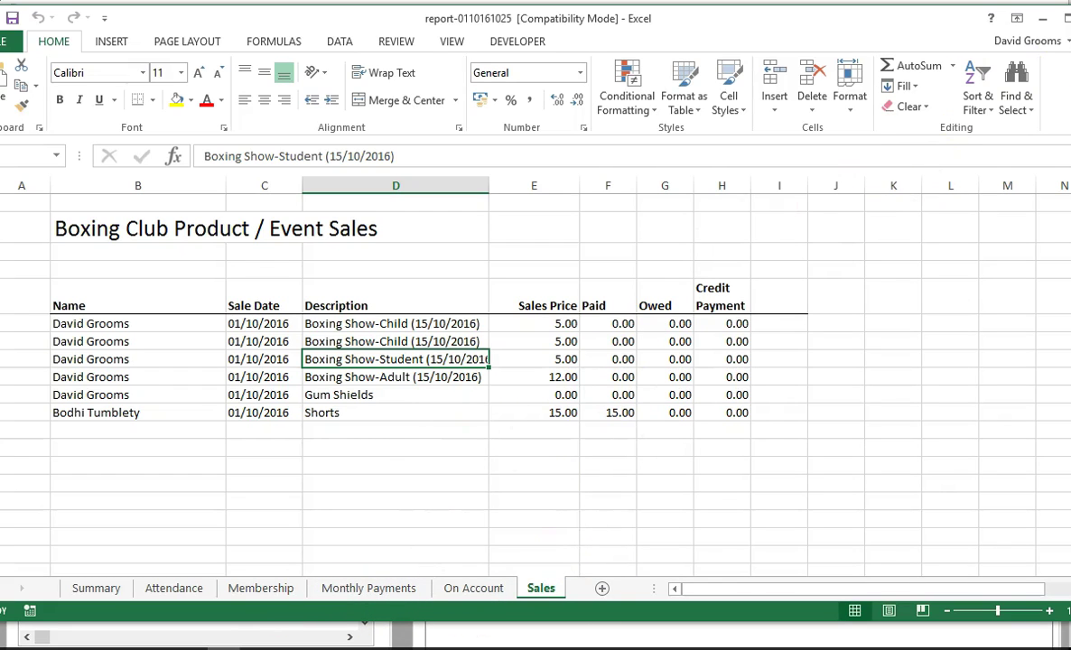
key(alt+F4)
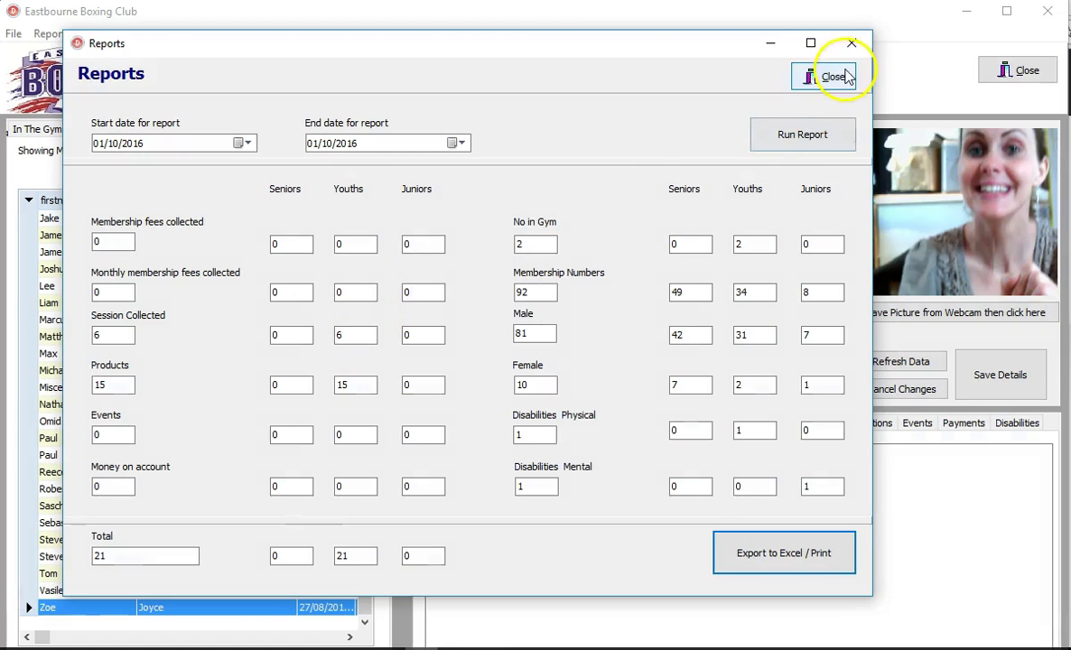
Step: Close the daily summary and run the Not Seen For 4 Weeks report from the Reports menu
click(845, 70)
click(52, 34)
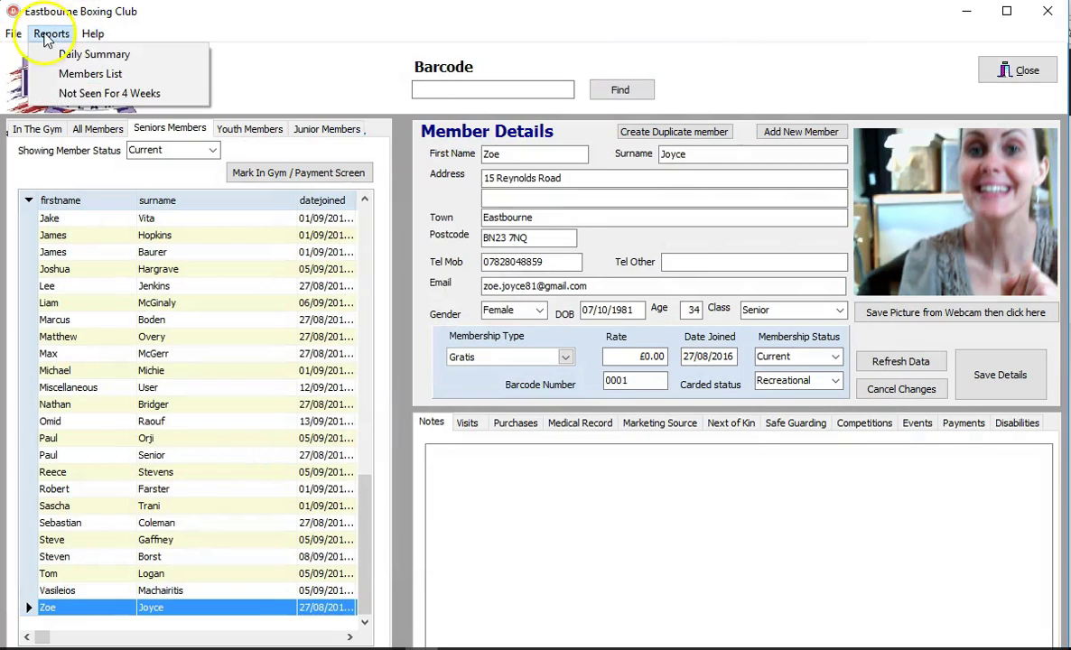
click(116, 83)
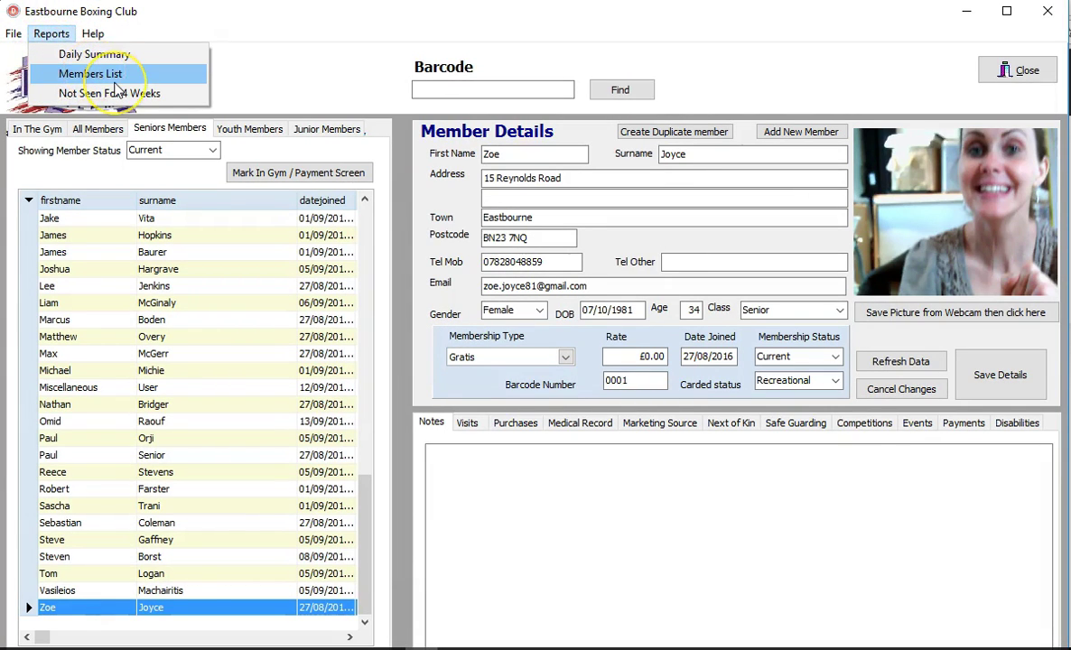
click(109, 80)
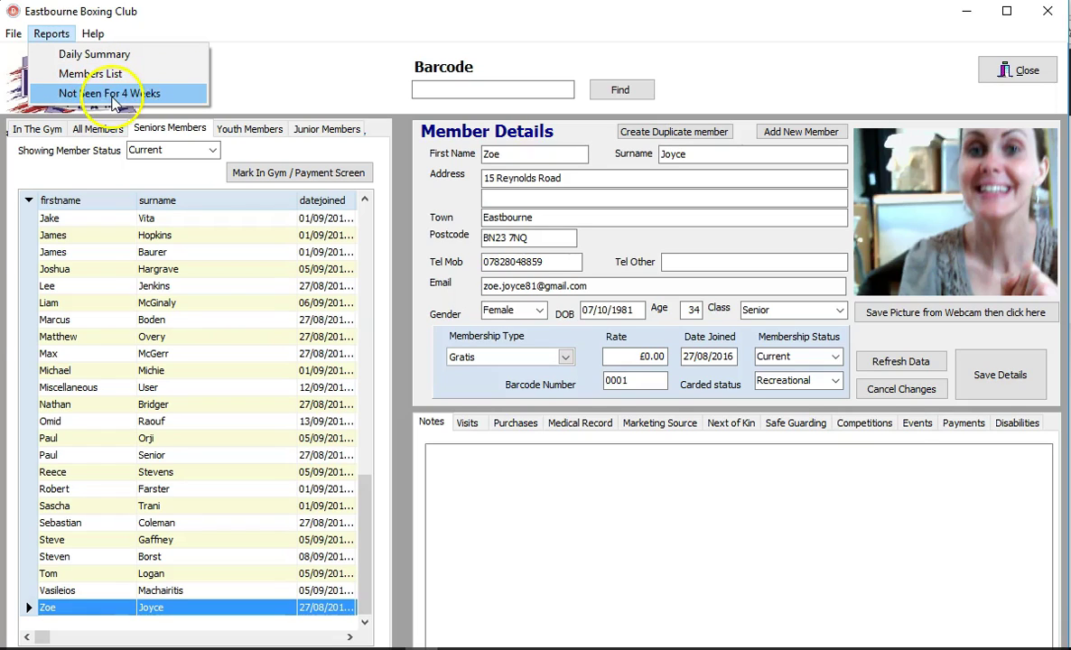
click(110, 94)
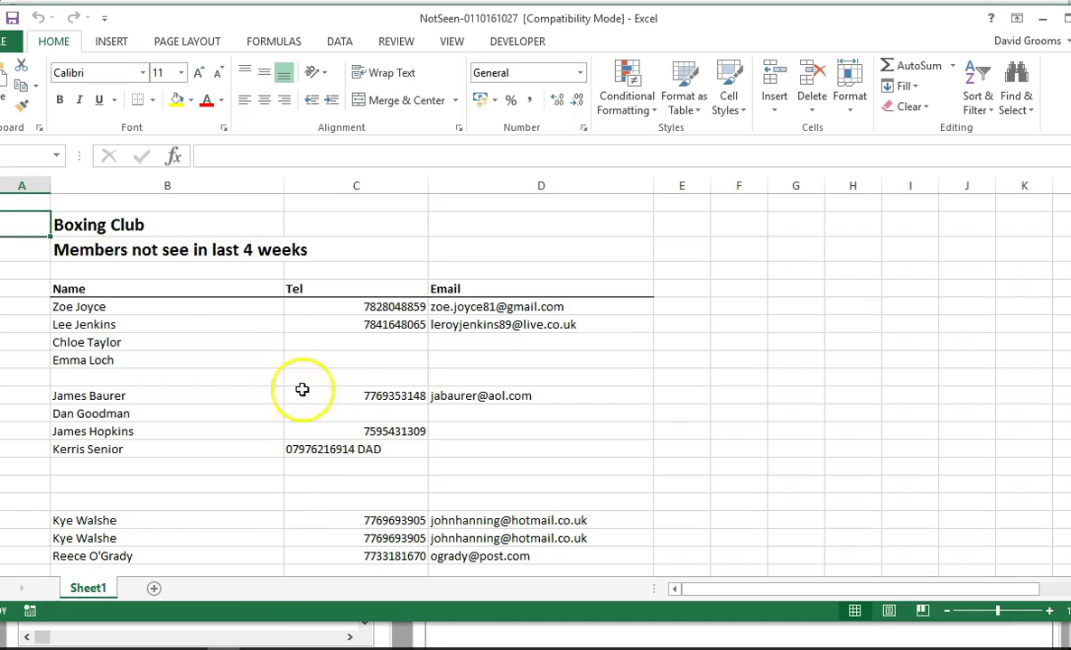
Step: Widen column C so the Tel numbers fit, then close the not-seen workbook
click(158, 320)
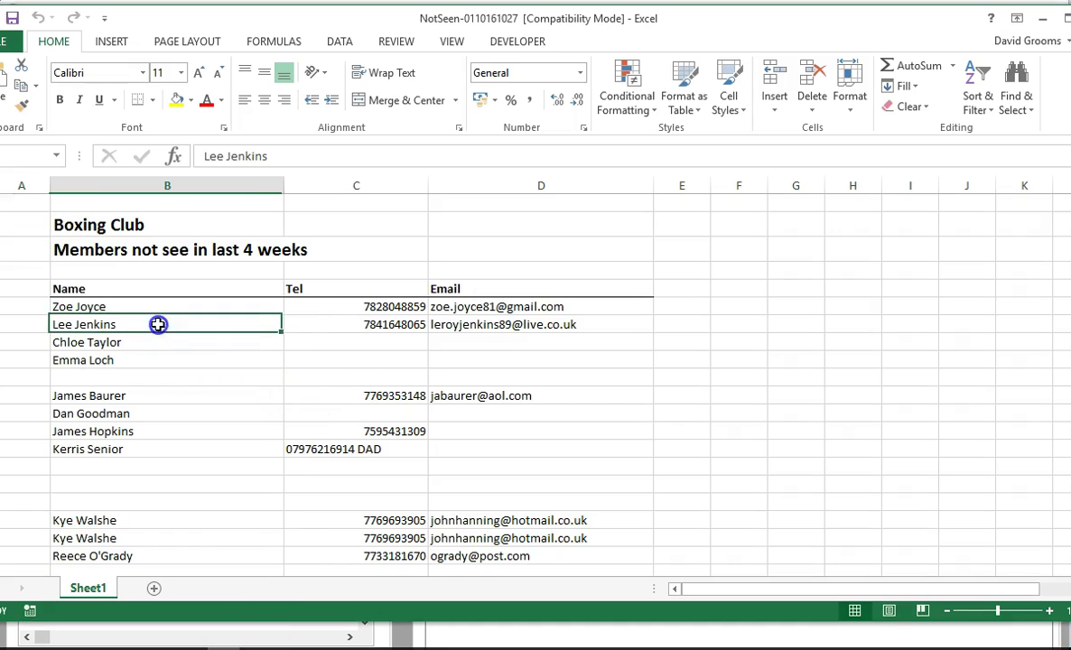
drag(426, 180, 443, 184)
click(151, 307)
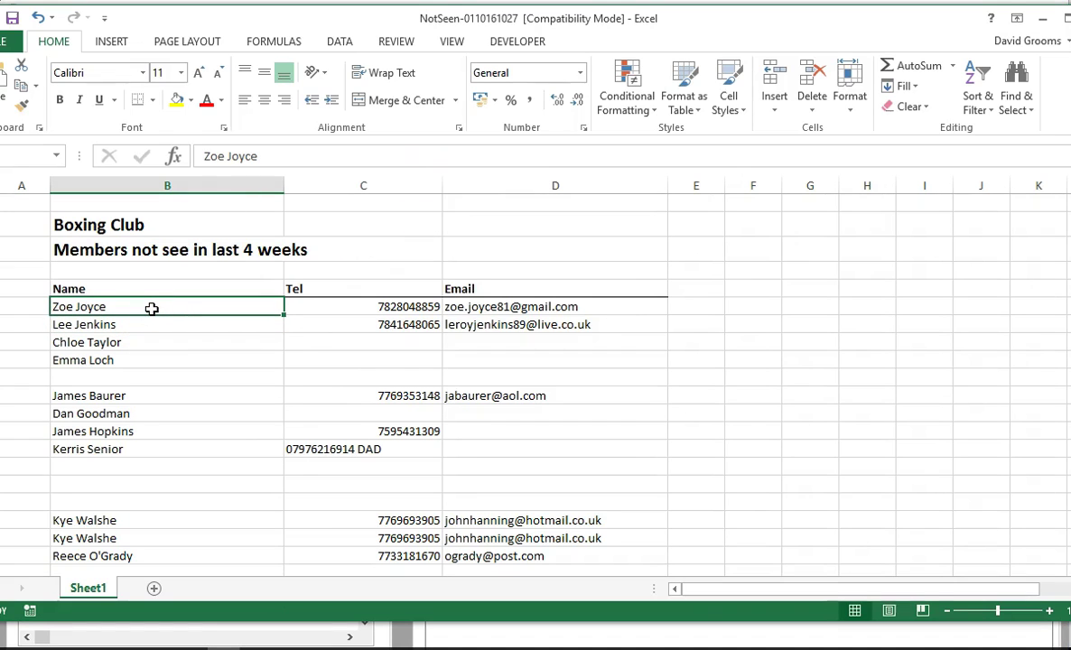
click(147, 304)
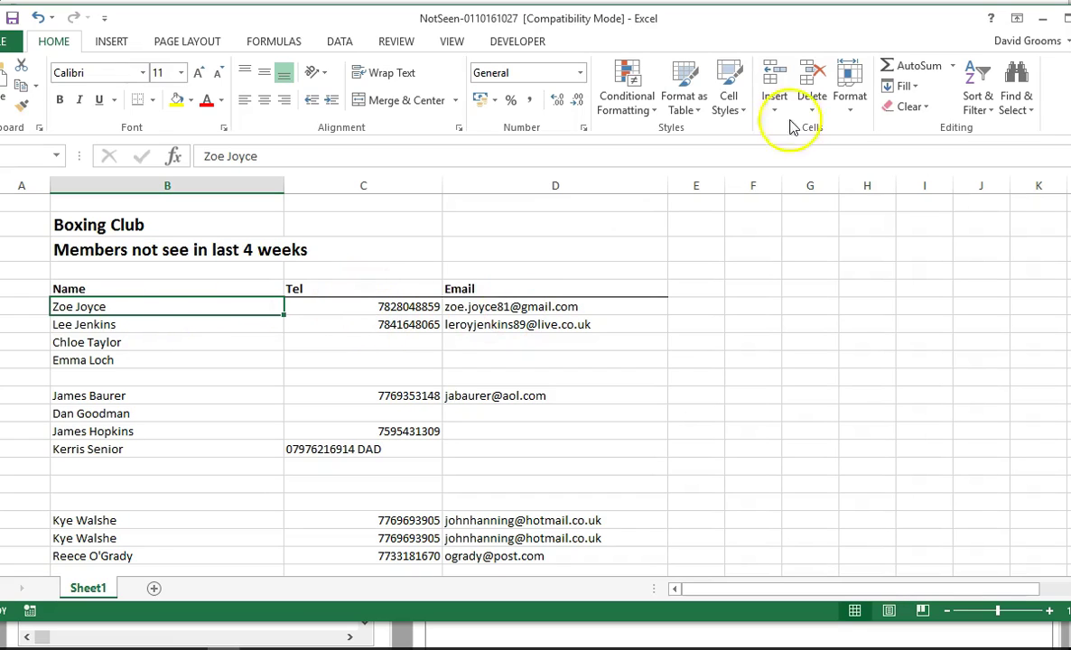
key(alt+F4)
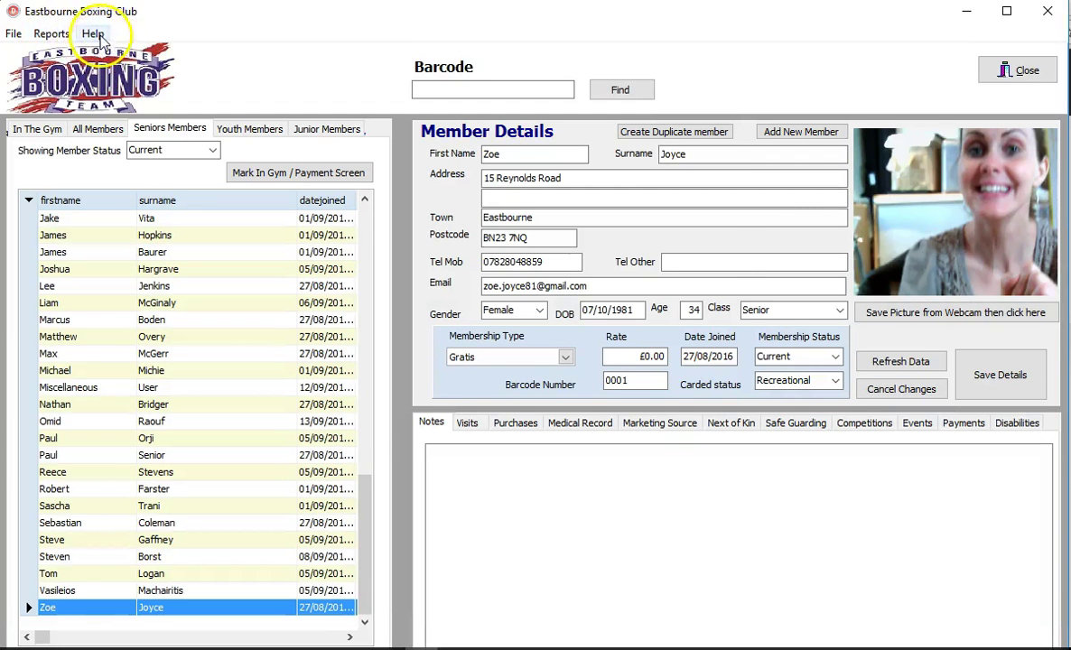
click(93, 34)
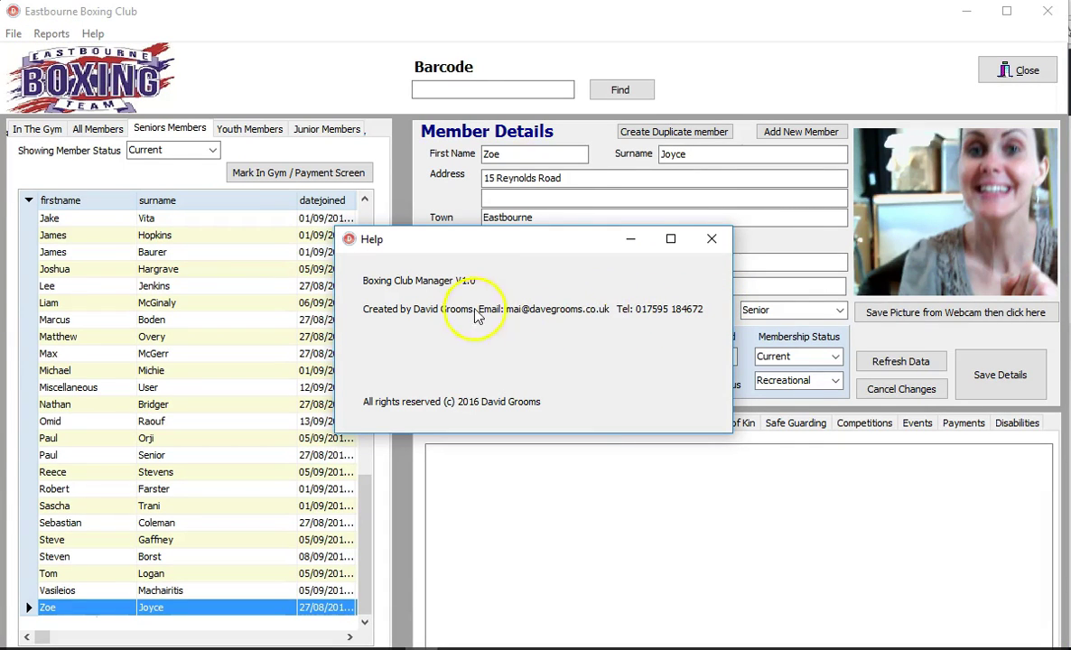
click(711, 239)
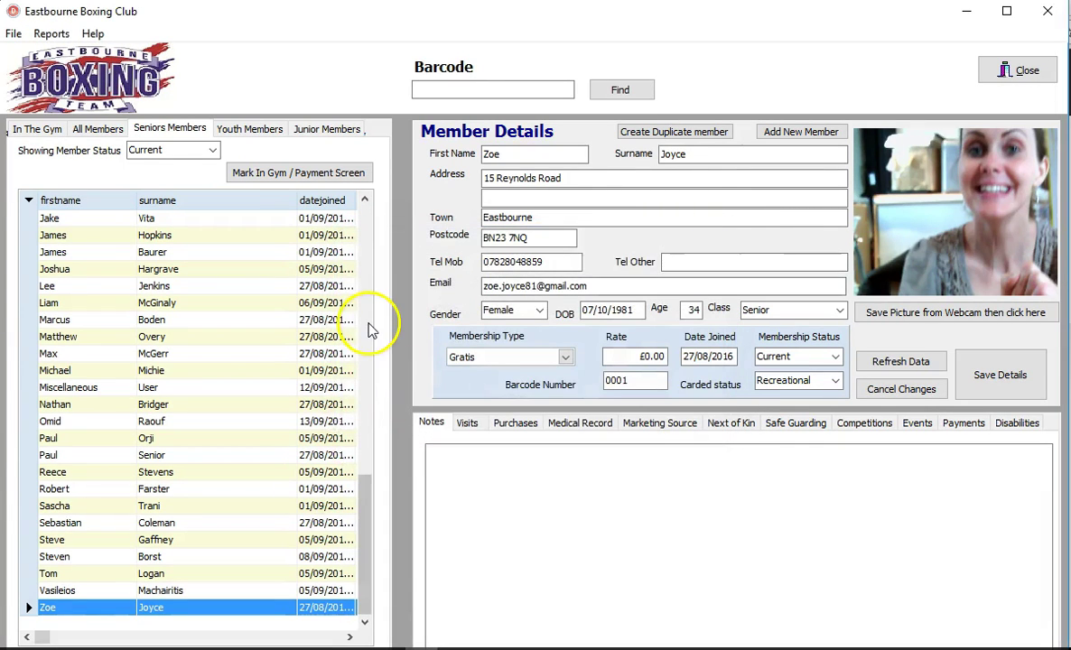